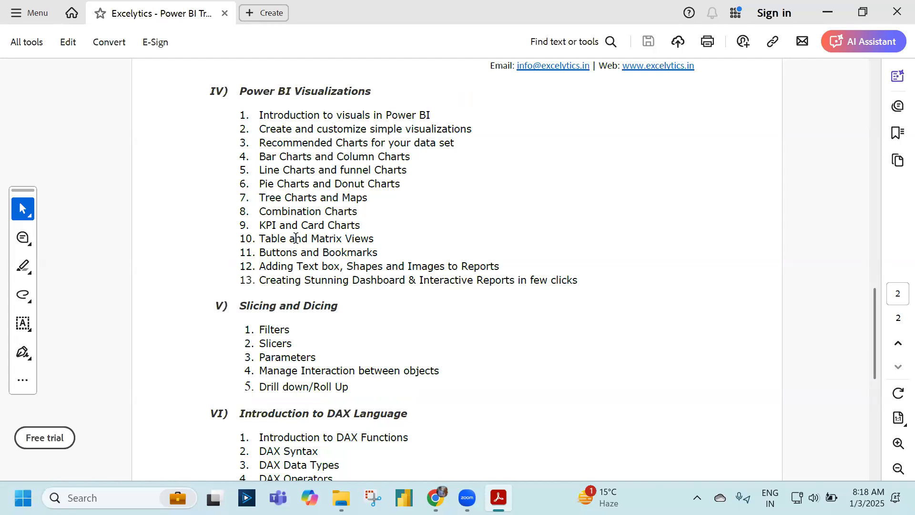
Step: Review the dashboard and interactive reports topic and the Slicing and Dicing list in the course syllabus, selecting them for emphasis
drag(261, 281, 514, 281)
scroll(457, 303, down, 3)
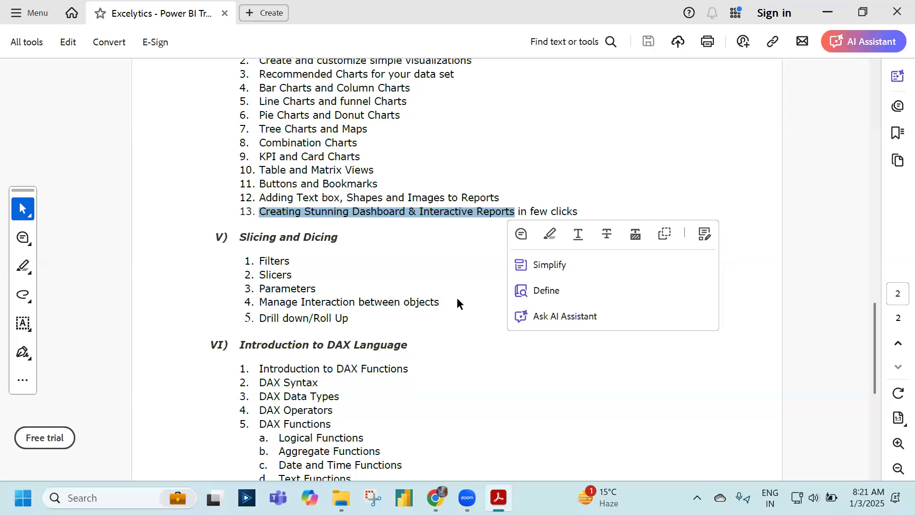
scroll(457, 301, down, 2)
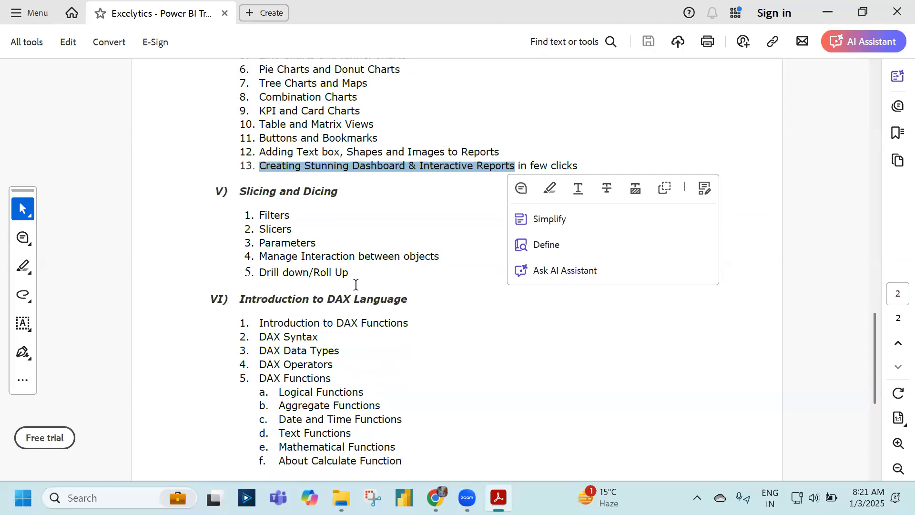
drag(246, 168, 349, 220)
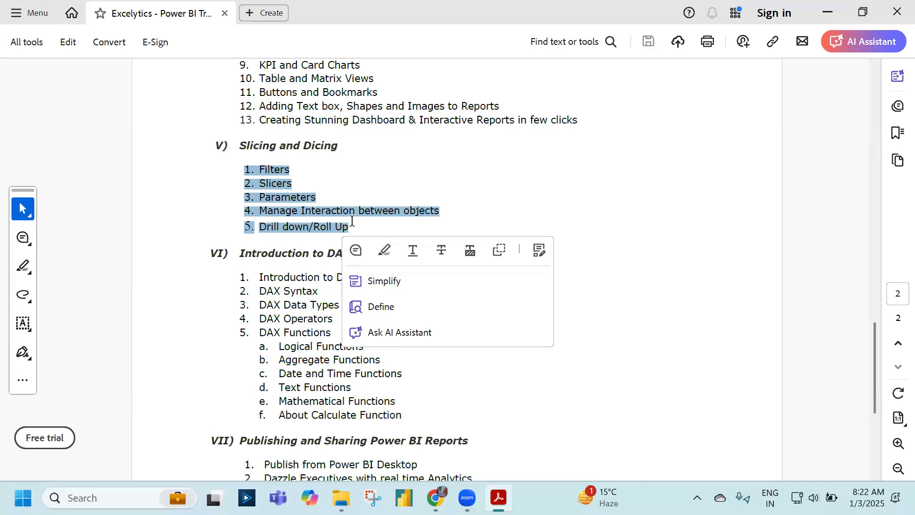
click(373, 230)
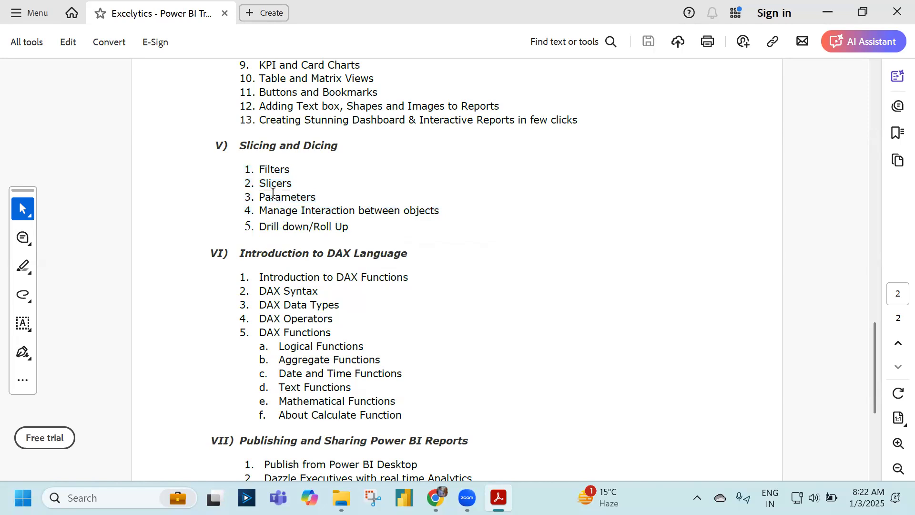
scroll(273, 193, down, 1)
scroll(273, 193, down, 1)
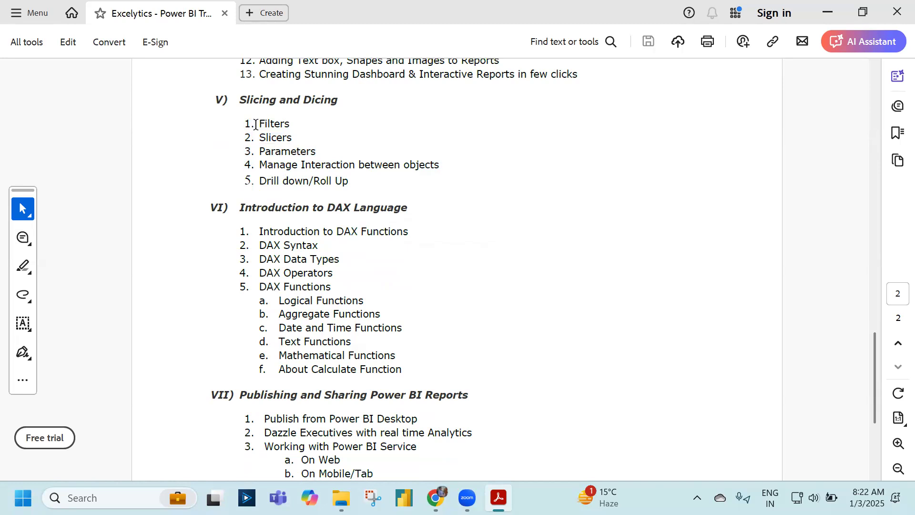
scroll(256, 125, down, 1)
scroll(255, 128, down, 1)
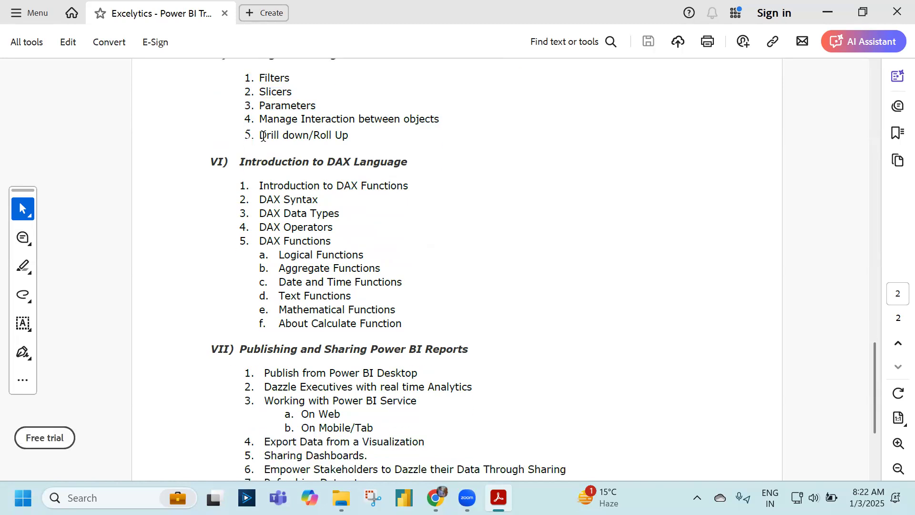
scroll(262, 136, down, 3)
Step: Review the Introduction to DAX Language section, selecting its heading, the word DAX and the DAX Functions entry
drag(240, 93, 408, 94)
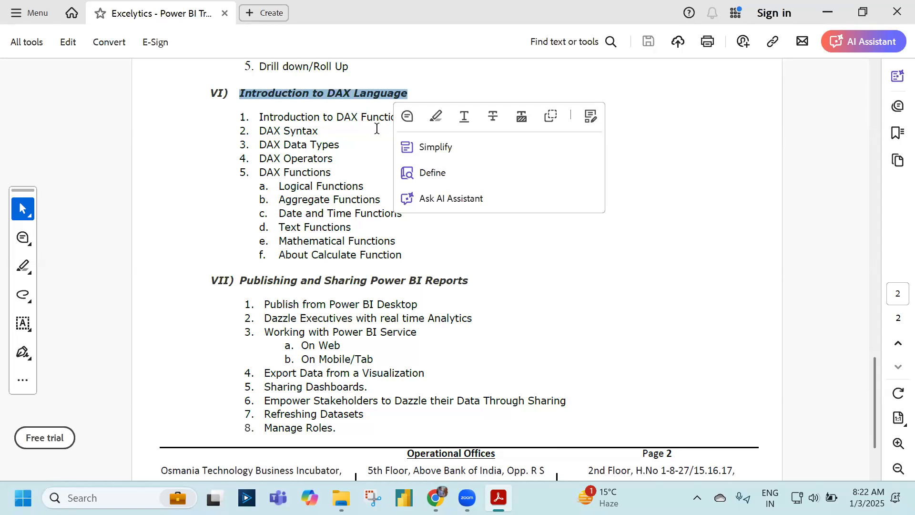
click(355, 141)
drag(327, 93, 353, 97)
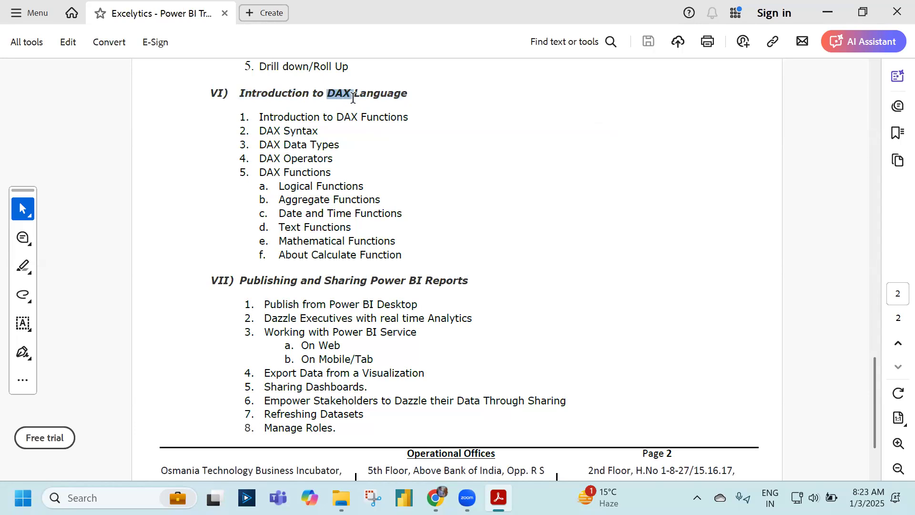
click(317, 159)
scroll(318, 159, down, 1)
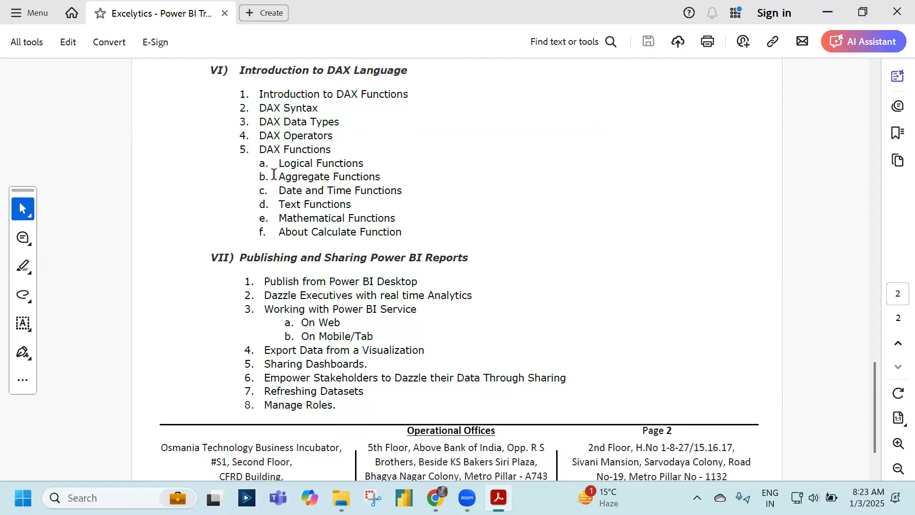
drag(249, 149, 340, 149)
click(297, 167)
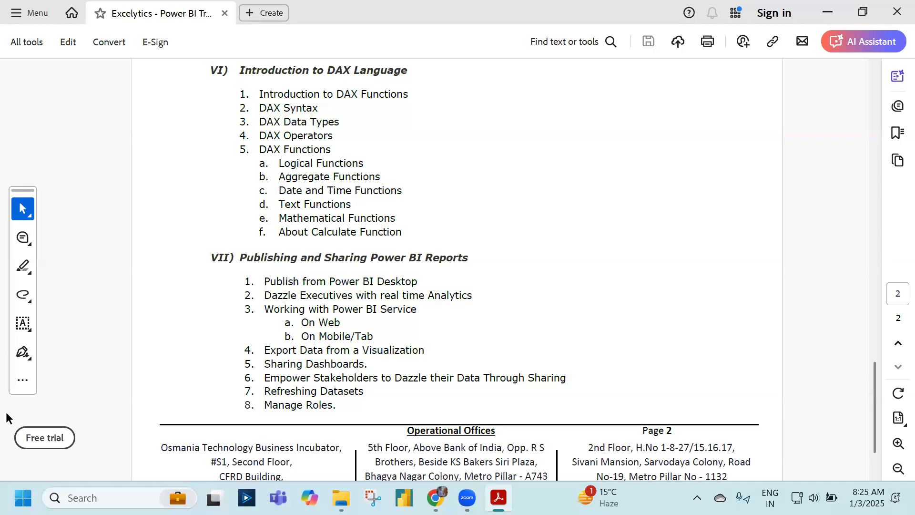
Step: Launch Excel and create a blank workbook
key(super)
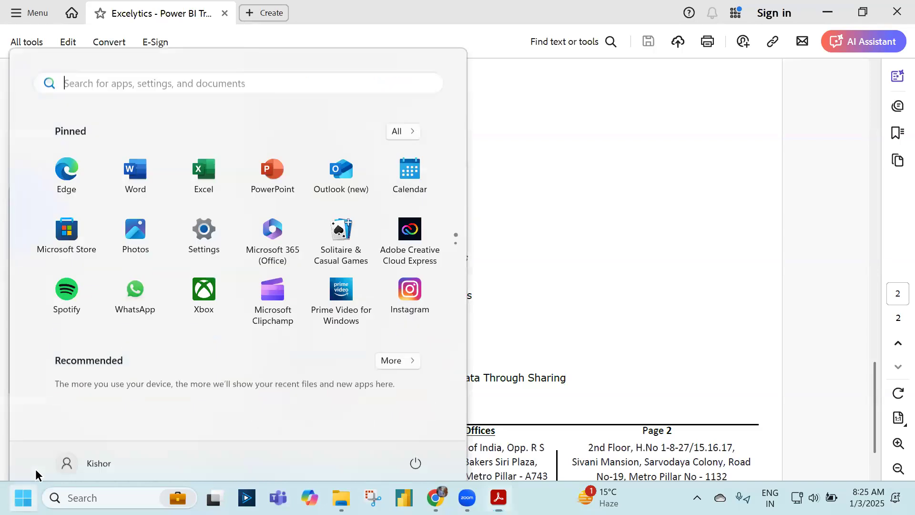
click(208, 156)
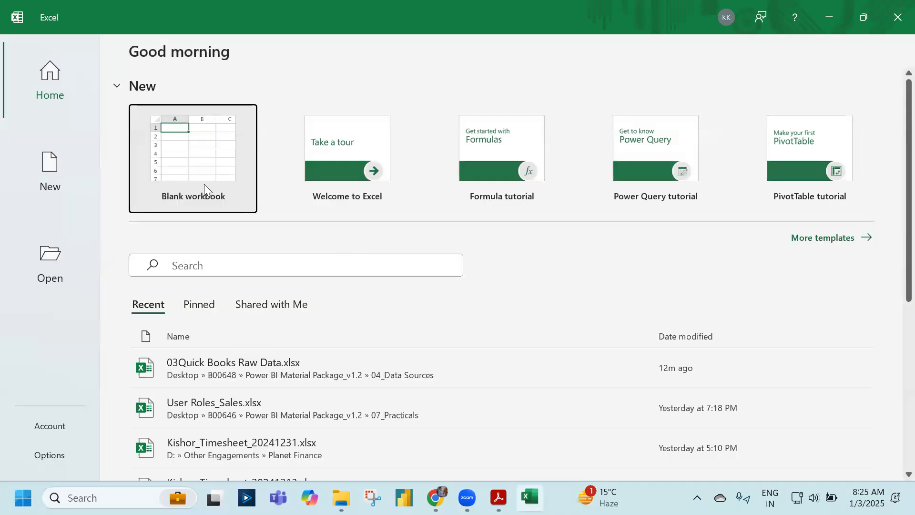
click(188, 175)
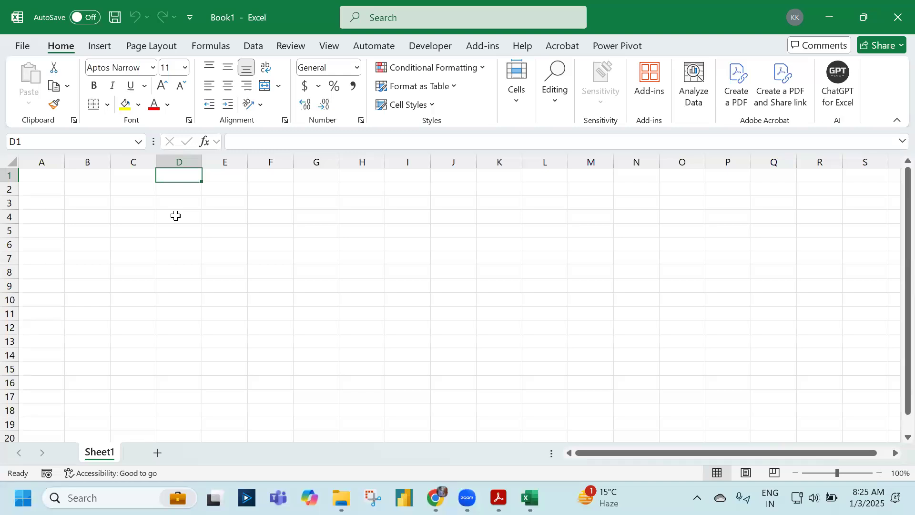
Step: Enter the values 10, 20, 45, 67, 89 and 34 in cells D1 to D6
text(10)
key(Return)
text(20)
key(Return)
text(45)
key(Return)
text(67)
key(Return)
text(89)
key(Return)
text(34)
key(Return)
key(Up)
key(Up)
key(Up)
key(Up)
key(Up)
key(Up)
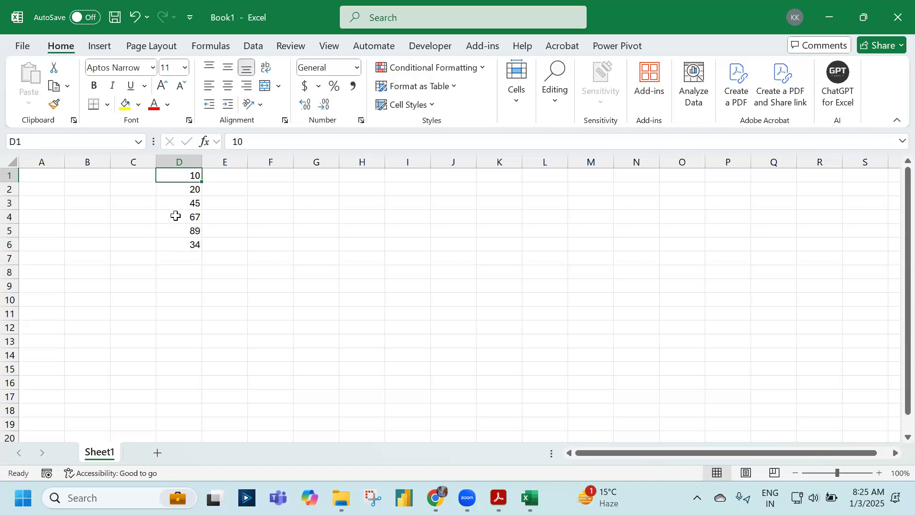
Step: Copy the number list one row down into D2:D7 and enter the heading Sales in D1
key(Right)
key(Right)
key(Right)
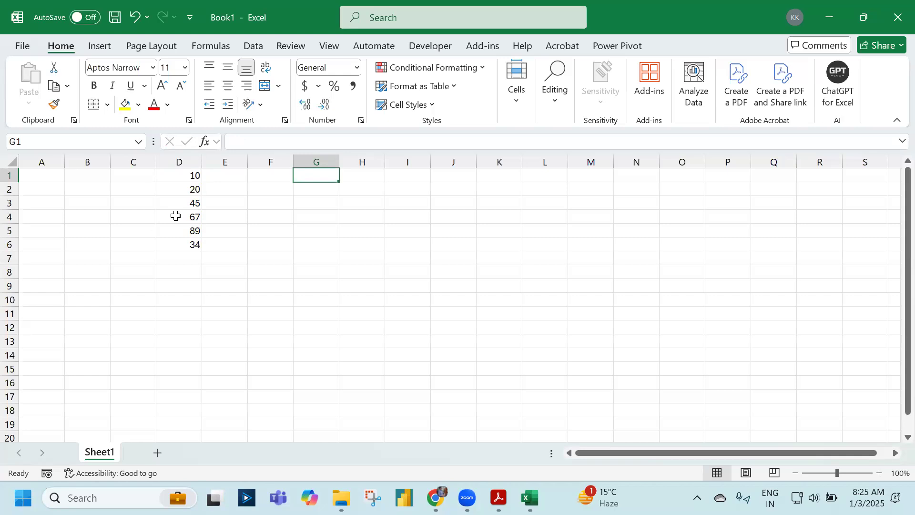
key(Left)
key(Left)
key(Left)
key(ctrl+shift+Down)
key(ctrl+c)
key(Down)
key(Return)
key(Up)
text(Sales)
key(Return)
Step: Enter the label Total Sales in G2 and autofit column G to its text
key(Right)
key(Right)
key(Right)
text(Total Sales)
key(Return)
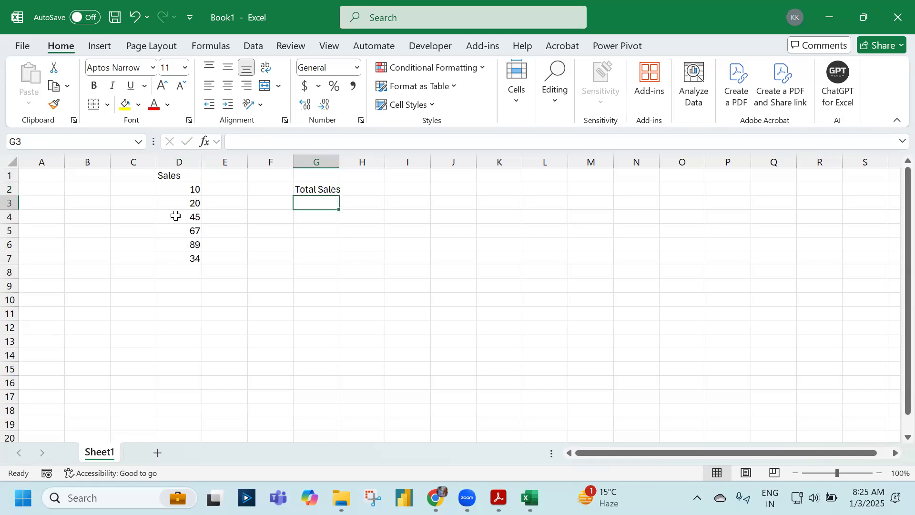
double_click(338, 159)
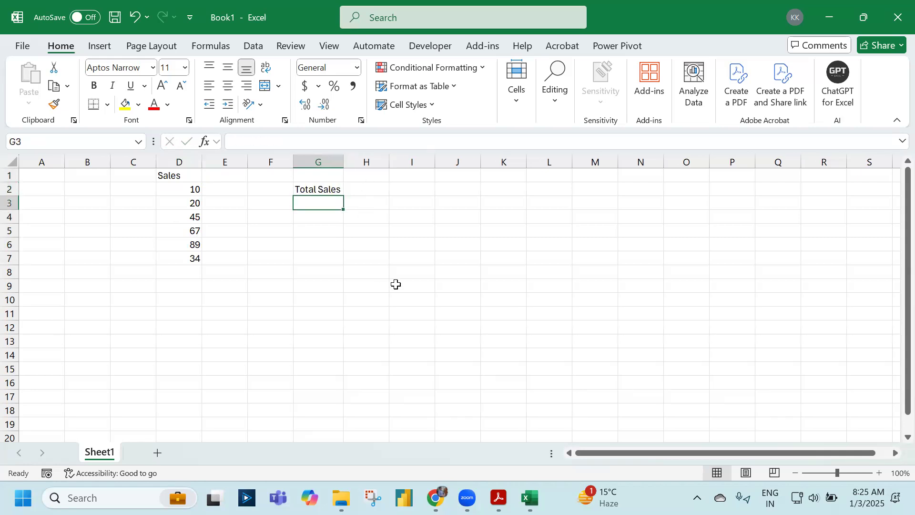
Step: Calculate the total in H2 with the formula =SUM(D2:D7)
key(Up)
key(Right)
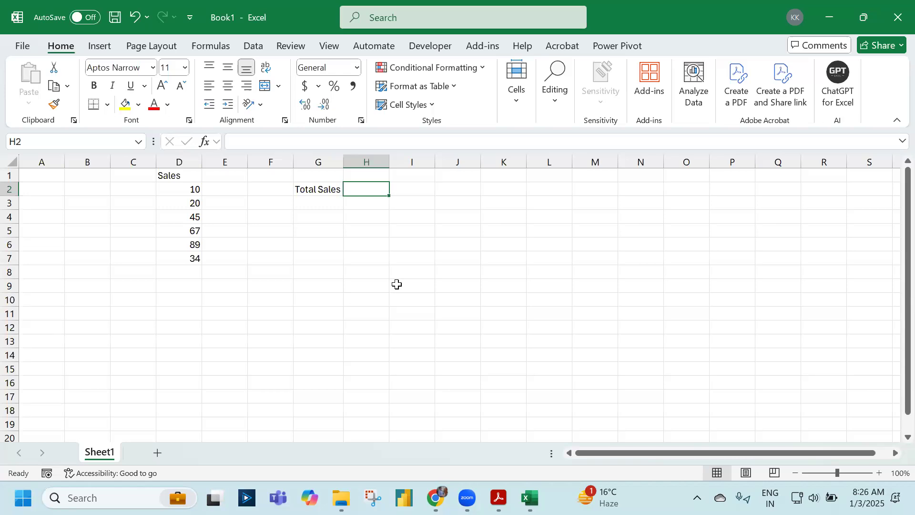
text(=sum)
key(Tab)
key(Left)
key(Left)
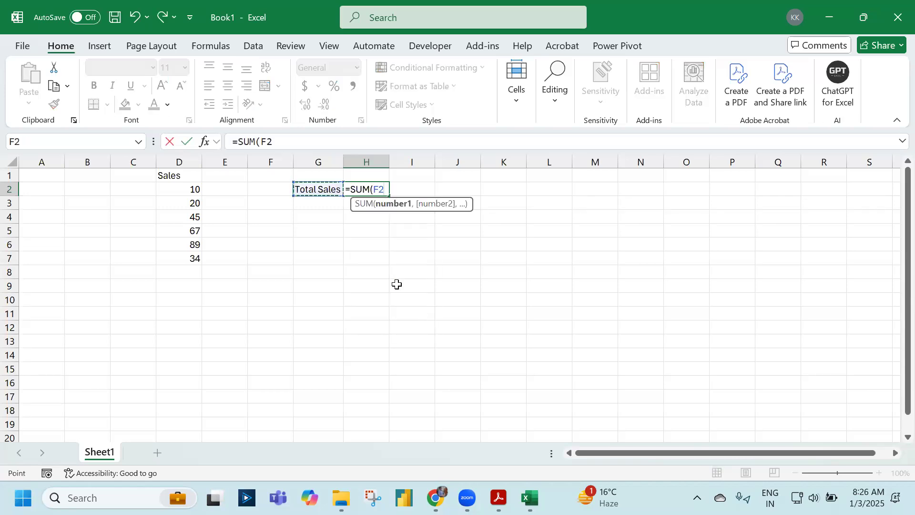
key(Left)
key(Left)
key(shift+Down)
key(shift+Down)
key(shift+Down)
key(shift+Down)
key(shift+Down)
key(ctrl+Return)
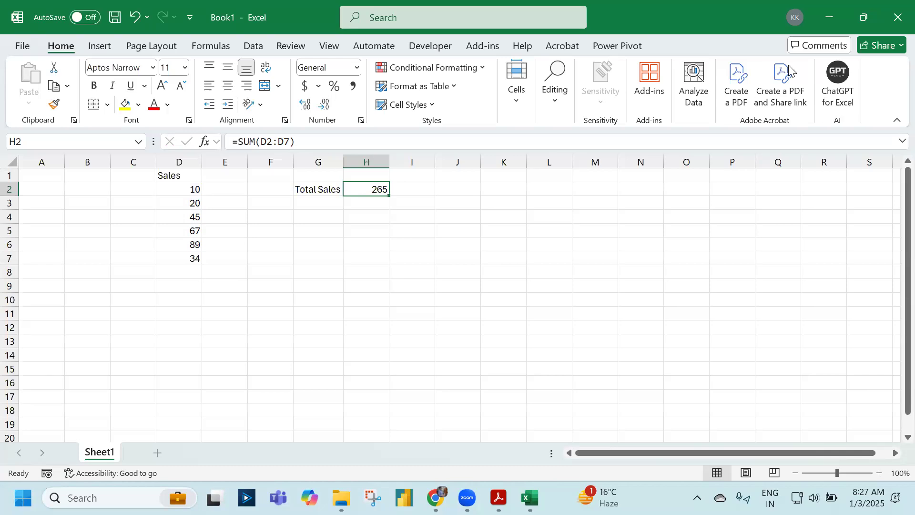
Step: Switch back to the syllabus PDF in Acrobat and review the DAX functions list, selecting About Calculate Function
click(864, 18)
key(super+Down)
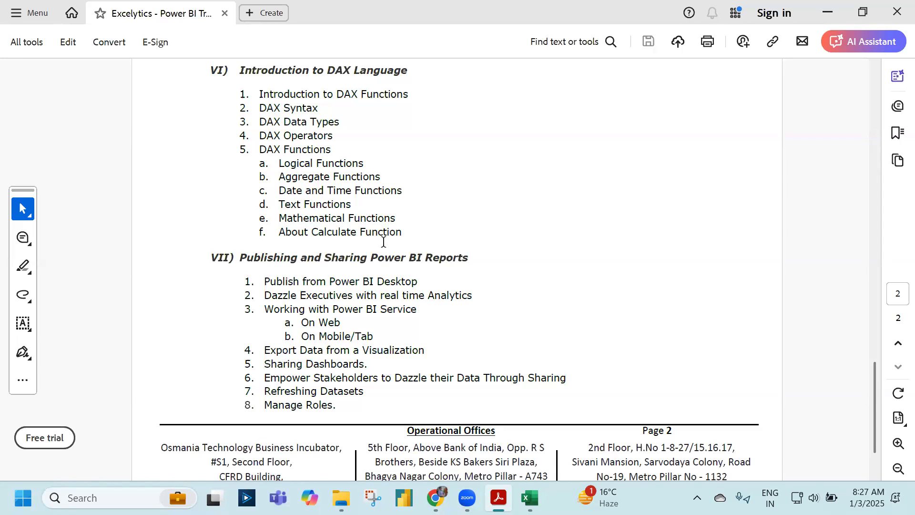
scroll(384, 238, down, 2)
drag(279, 186, 392, 184)
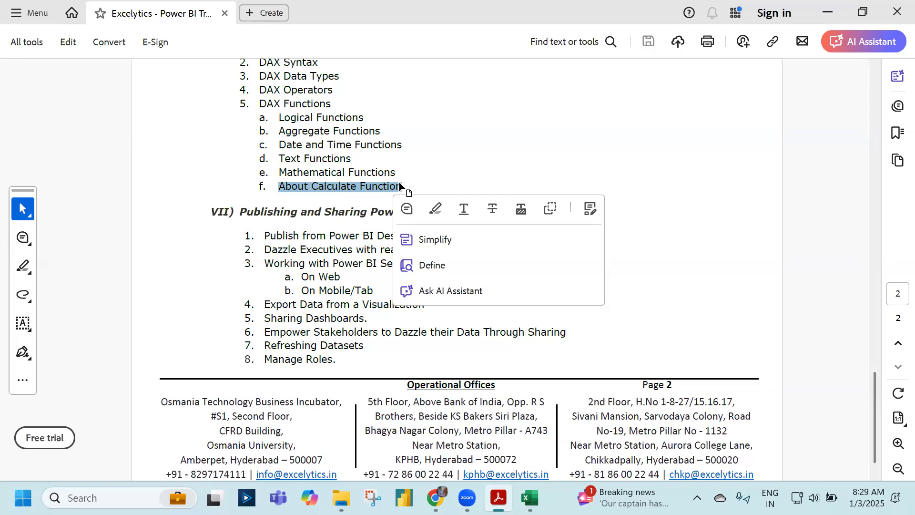
click(398, 184)
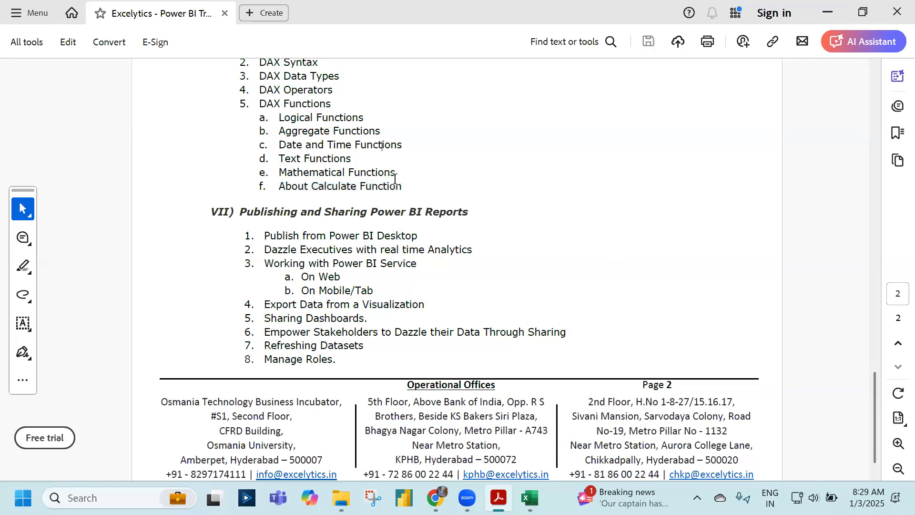
scroll(405, 202, up, 2)
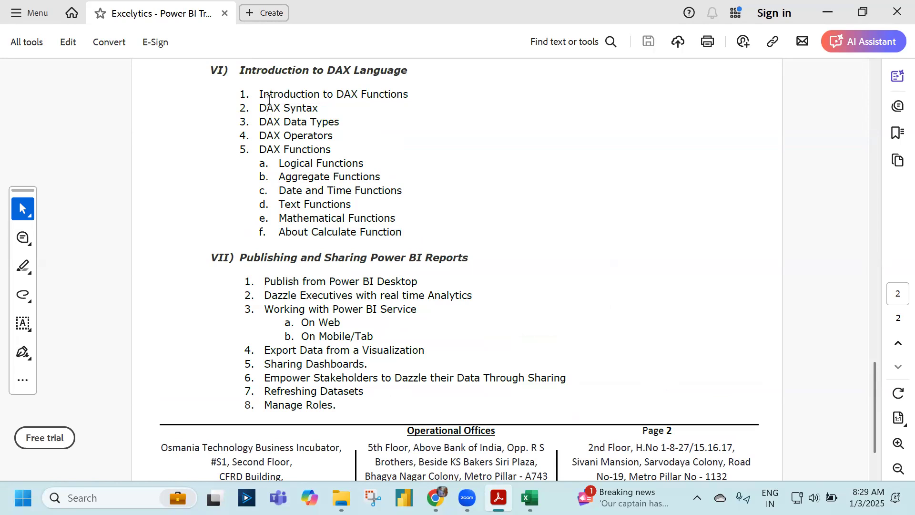
Step: Review the Publishing and Sharing Power BI Reports section, selecting its heading, Publish from Power BI Desktop, On Mobile/Tab and Manage Roles
drag(240, 258, 445, 266)
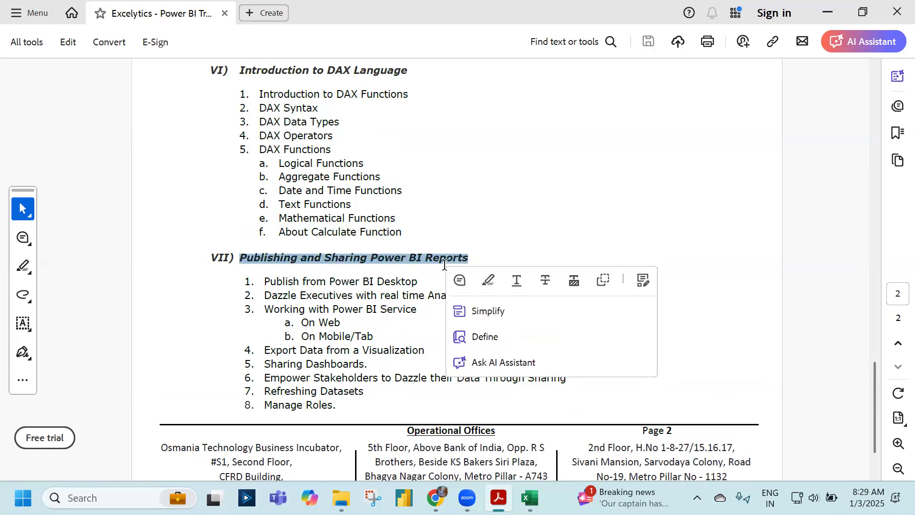
scroll(391, 252, down, 3)
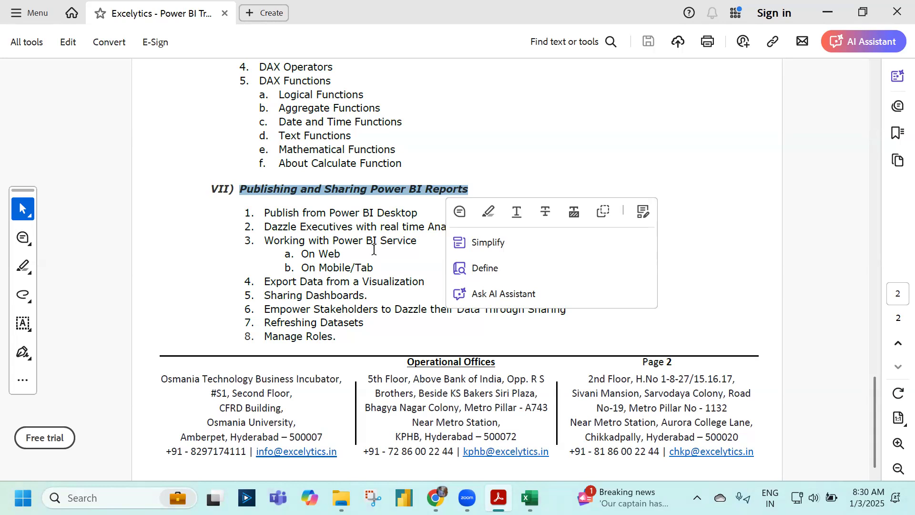
click(248, 242)
drag(254, 213, 404, 216)
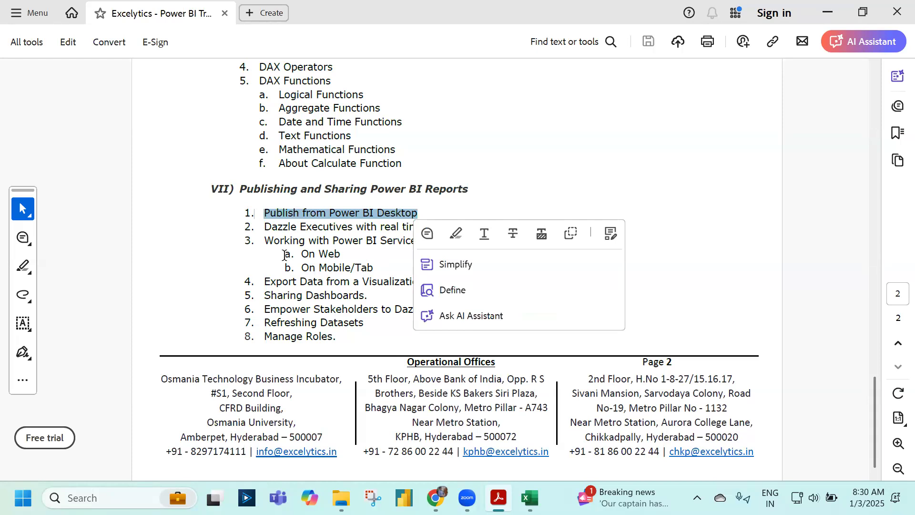
drag(284, 255, 373, 268)
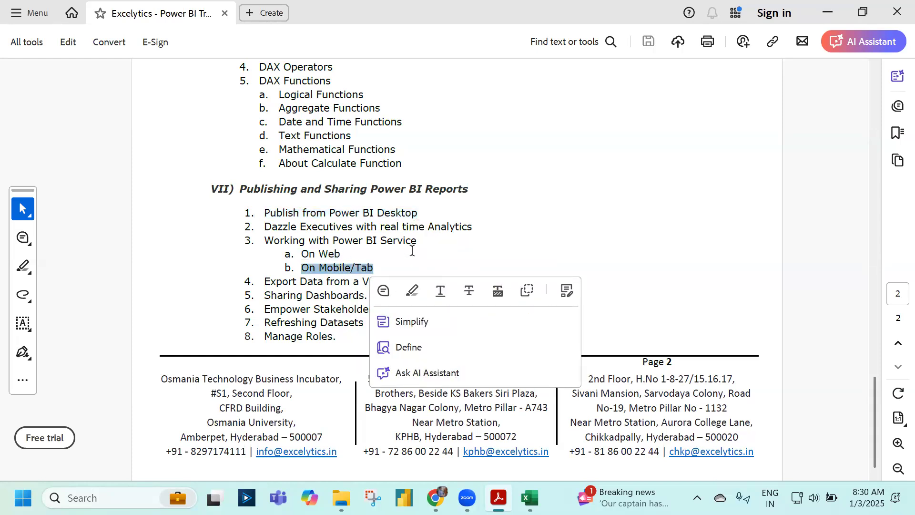
click(408, 260)
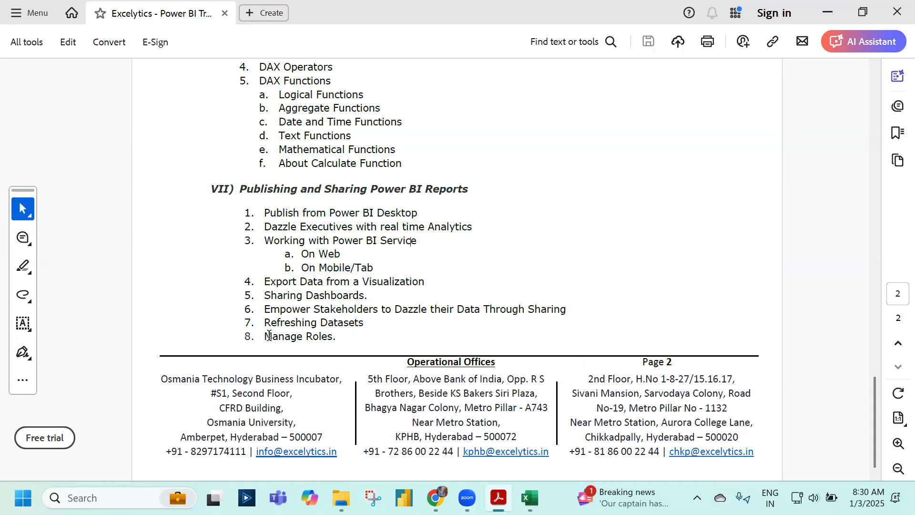
drag(266, 334, 364, 324)
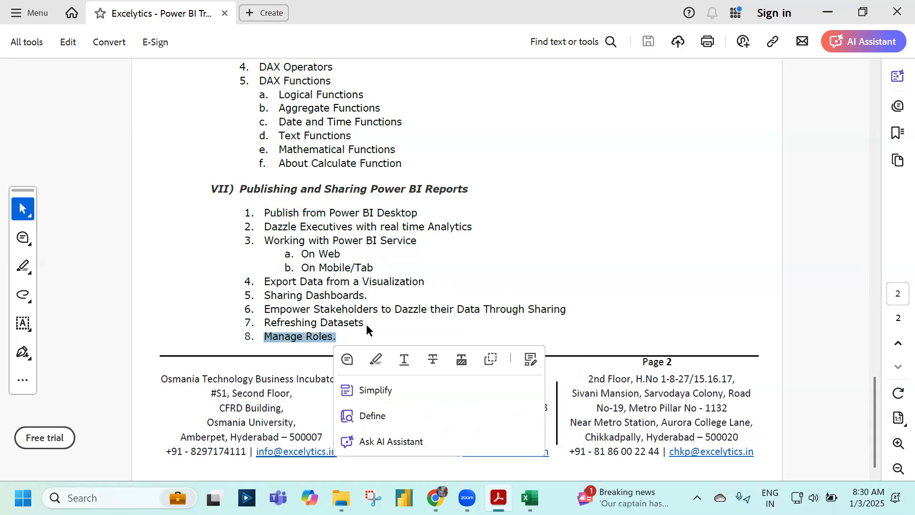
Step: Switch to File Explorer, check the contents of the 09_Sample Dashboards folder and return to the material package folder
click(341, 422)
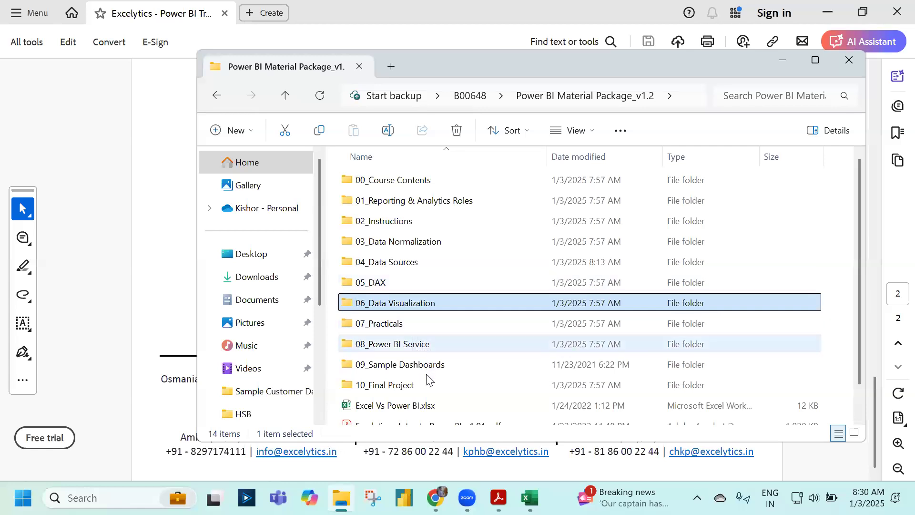
double_click(436, 365)
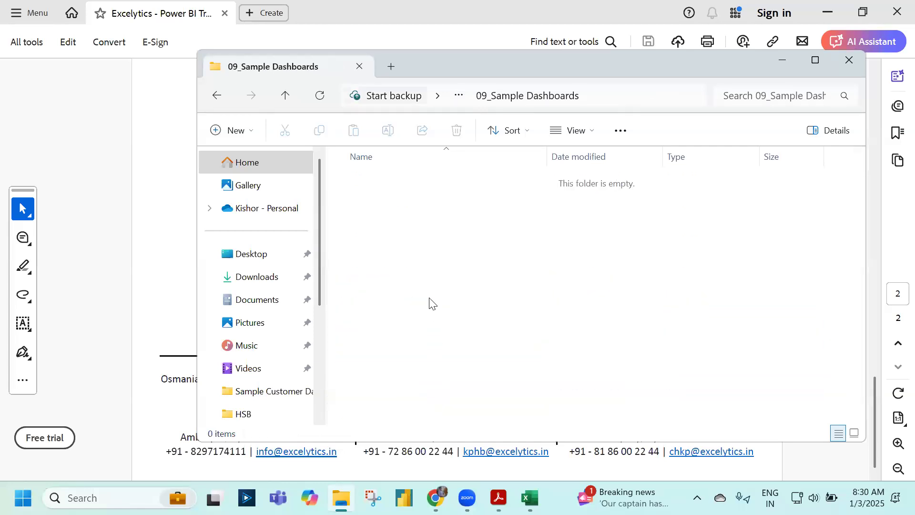
key(alt+Left)
Step: Open the workbook Data Analysis_Output_v1.0.xlsx from the 06_Data Visualization folder
key(Up)
key(Up)
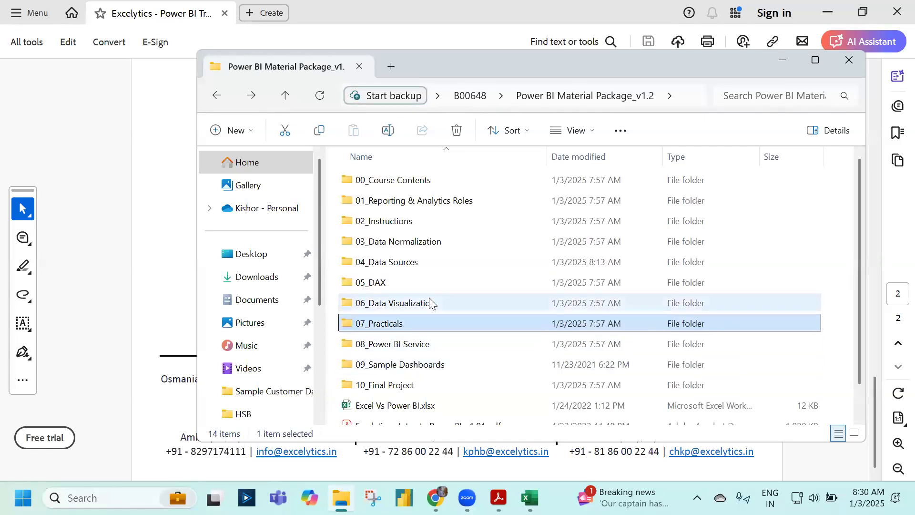
key(Up)
key(Return)
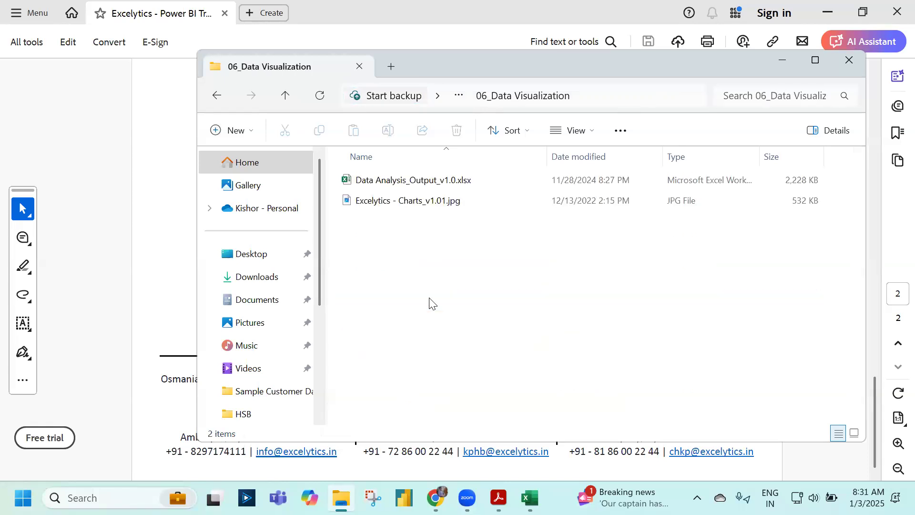
key(Down)
key(Return)
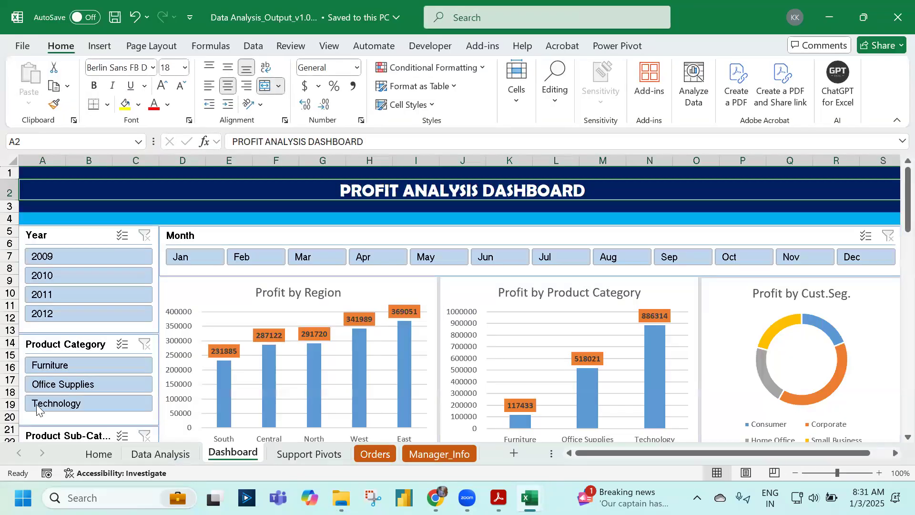
Step: Review the region and manager pairs on the Manager_Info sheet, selecting B2:C6 and the Central and East rows, and return to the Dashboard sheet
scroll(104, 351, down, 2)
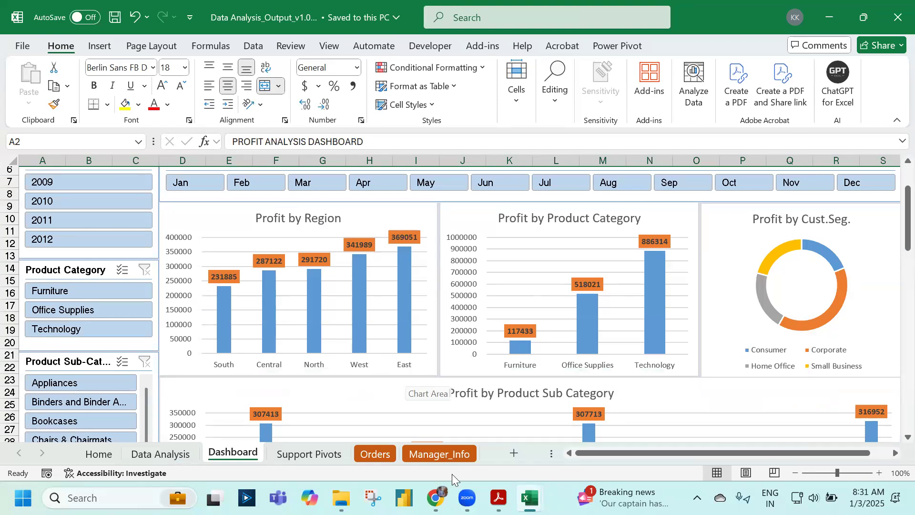
click(446, 452)
drag(219, 217, 305, 314)
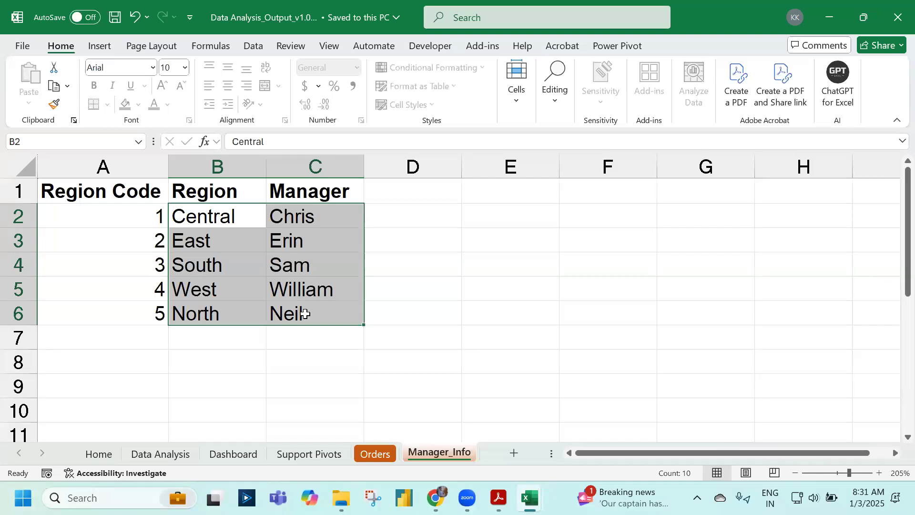
drag(241, 219, 288, 217)
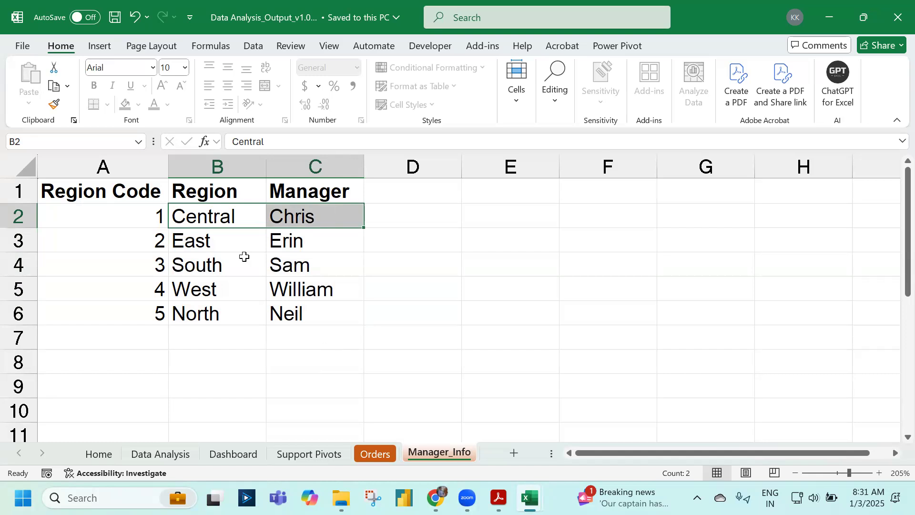
drag(241, 241, 306, 243)
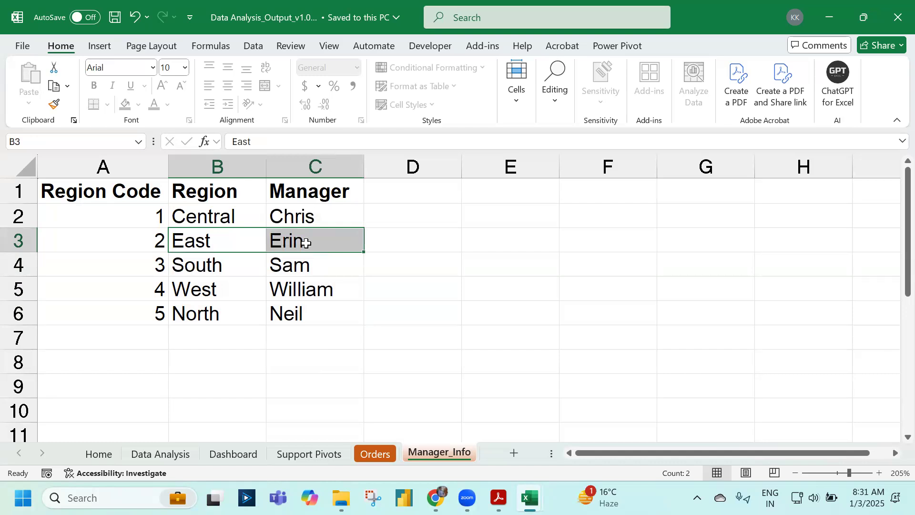
click(230, 455)
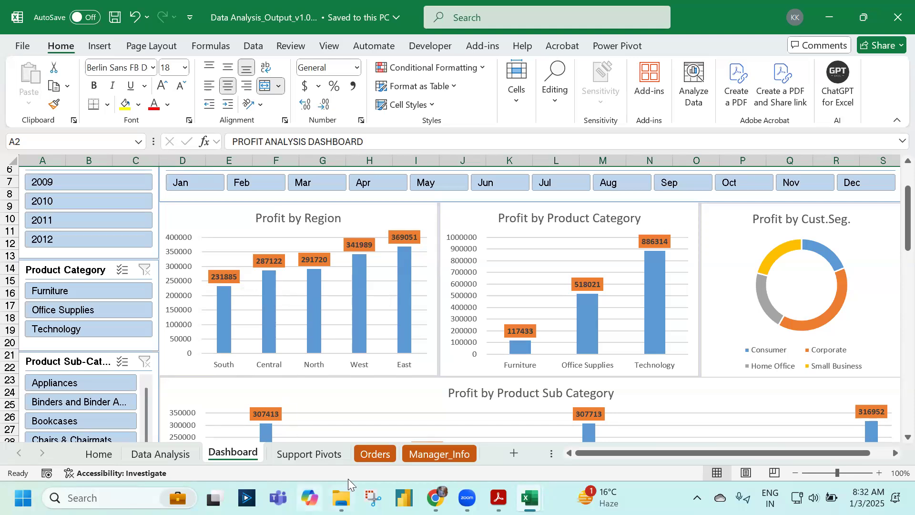
Step: Filter the Orders sheet's Region Name column to exclude Central, keeping East, North, South and West
click(364, 456)
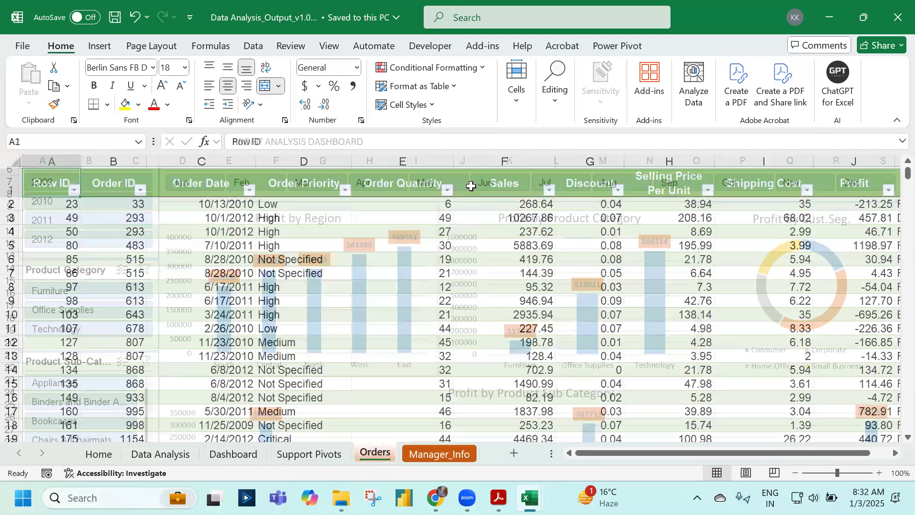
drag(636, 453, 681, 193)
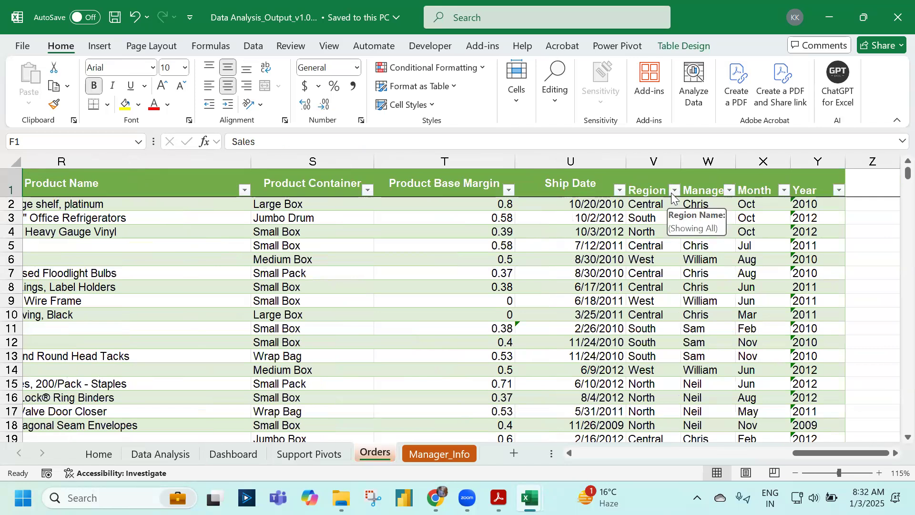
click(673, 190)
click(514, 328)
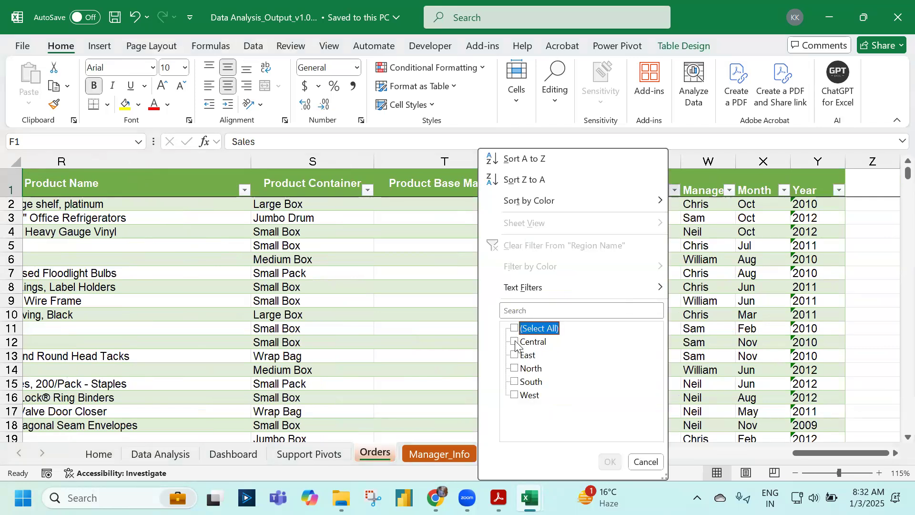
click(515, 341)
click(515, 328)
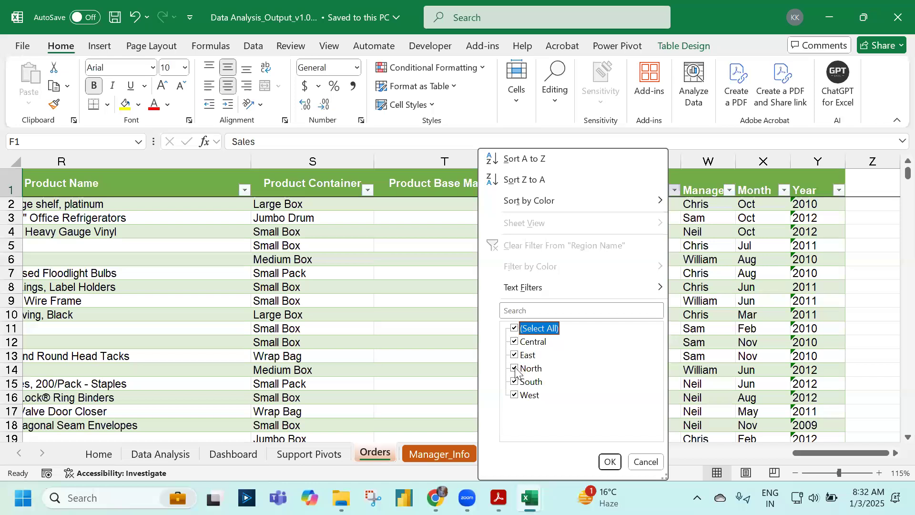
click(515, 342)
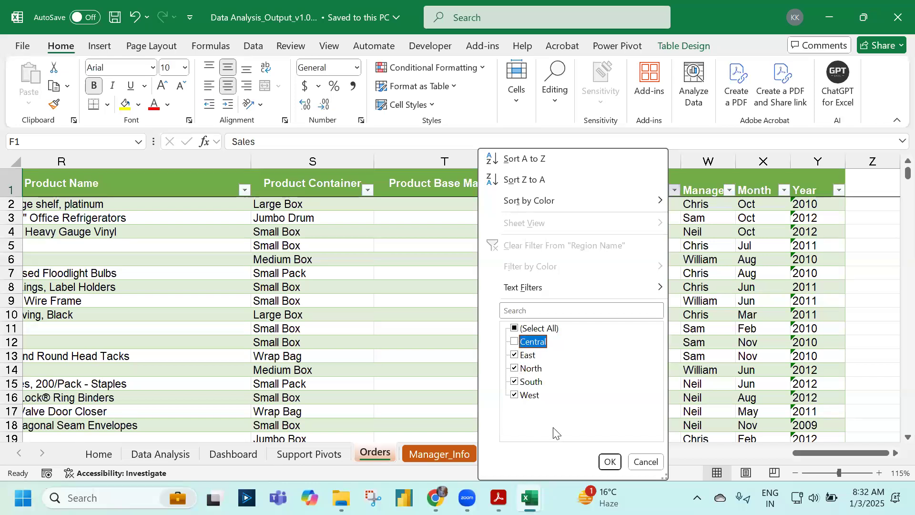
click(610, 462)
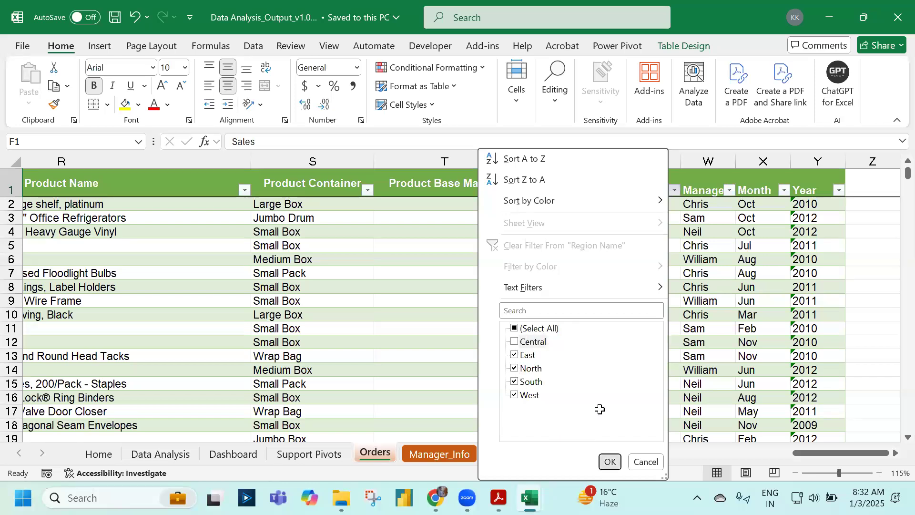
Step: Delete all the filtered non-Central order rows from the Orders table
click(585, 177)
click(577, 189)
click(580, 213)
key(ctrl+shift+Down)
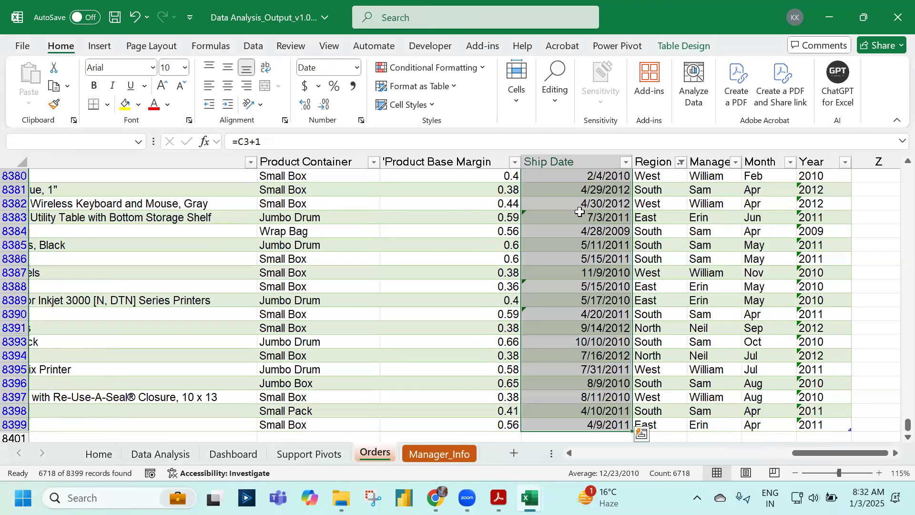
key(ctrl+q)
key(Escape)
key(ctrl+a)
key(ctrl+BackSpace)
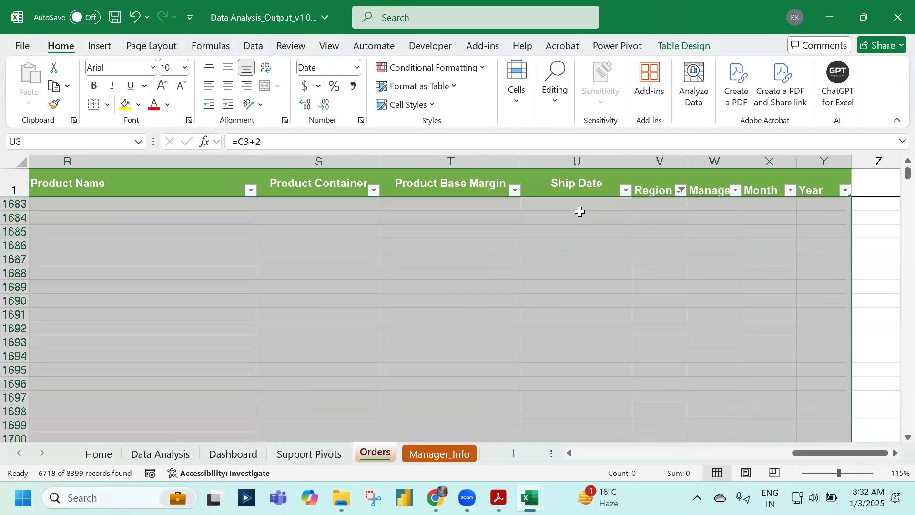
Step: Clear the Region Name filter on the Orders table and check the remaining rows
click(681, 190)
click(606, 244)
scroll(667, 248, down, 3)
scroll(674, 249, down, 9)
scroll(553, 300, up, 6)
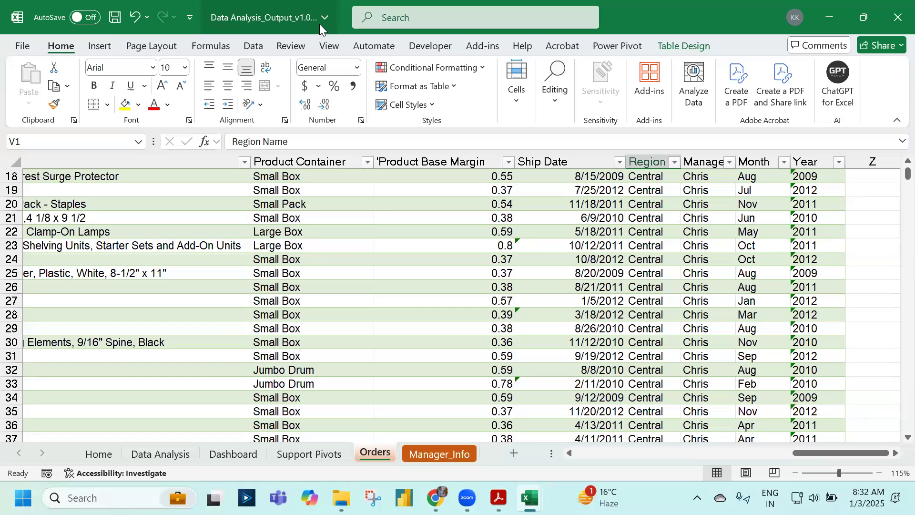
Step: Refresh the pivot tables on the Support Pivots sheet and review all the profit charts on the Dashboard sheet
click(309, 457)
right_click(82, 216)
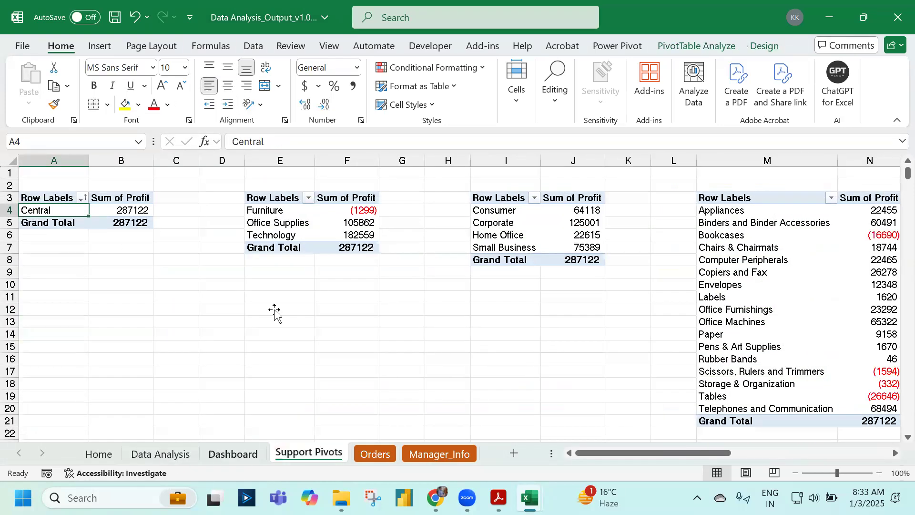
key(ctrl+Page_Up)
scroll(729, 311, down, 2)
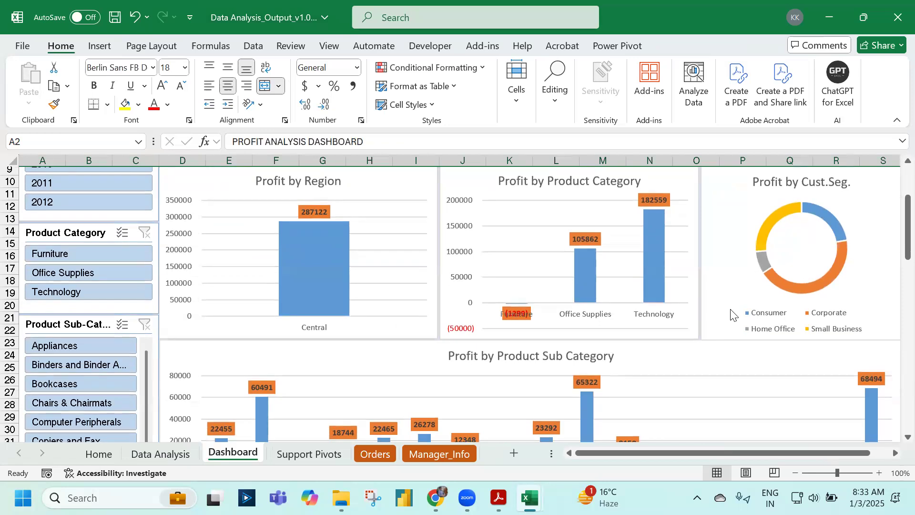
scroll(729, 312, down, 2)
scroll(568, 319, down, 5)
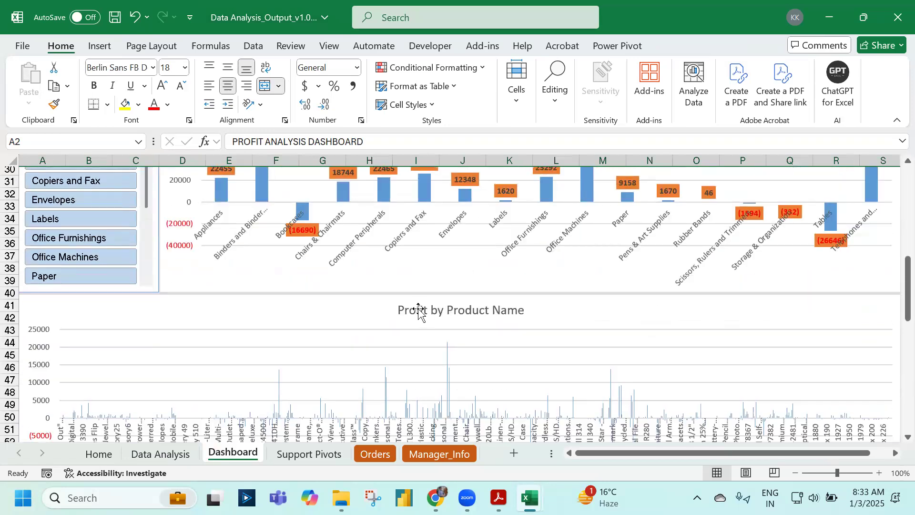
scroll(394, 307, down, 7)
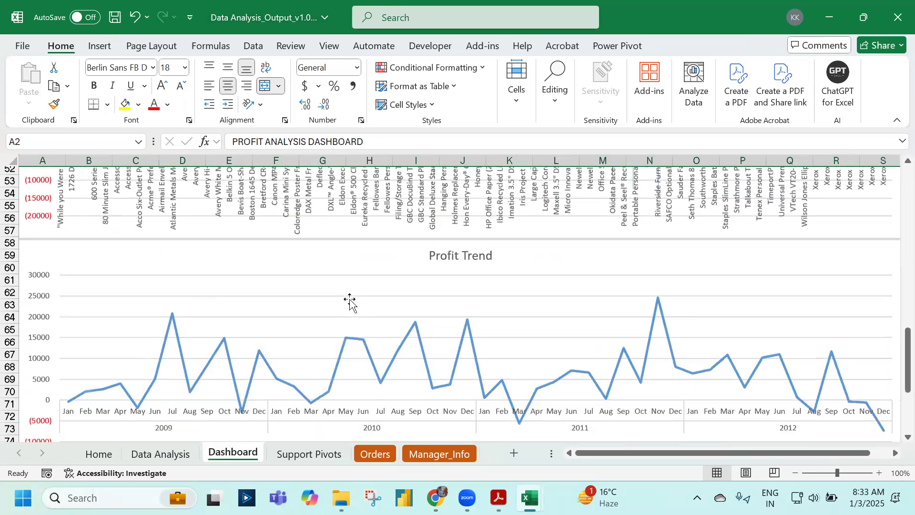
scroll(350, 301, up, 17)
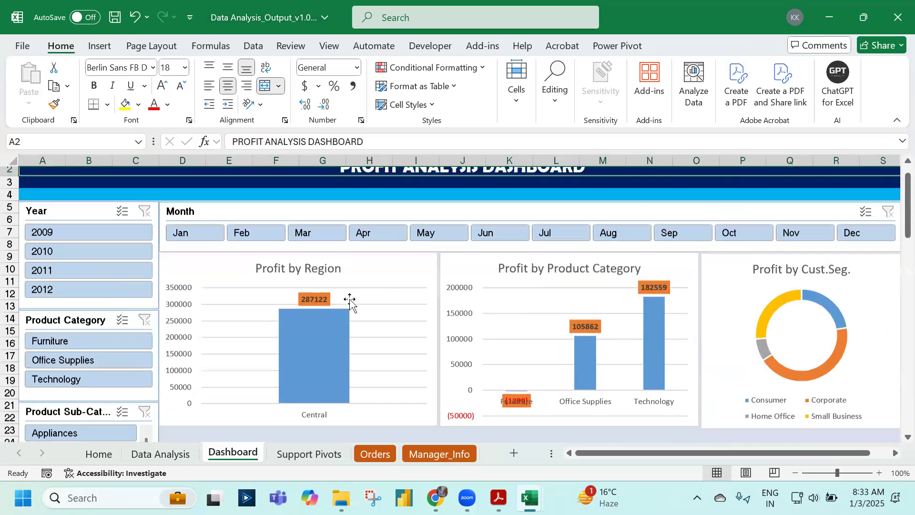
scroll(350, 300, up, 1)
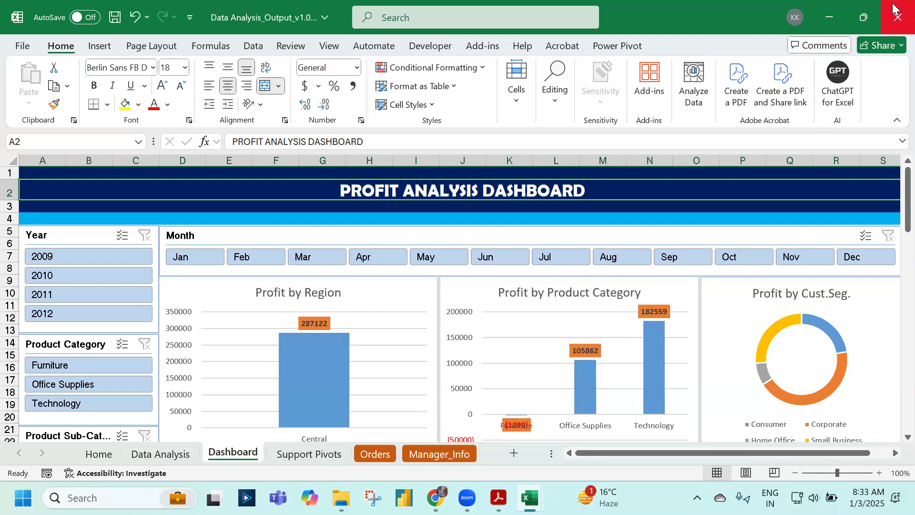
Step: Close the dashboard workbook without saving the changes and switch to the syllabus PDF in Acrobat
click(896, 18)
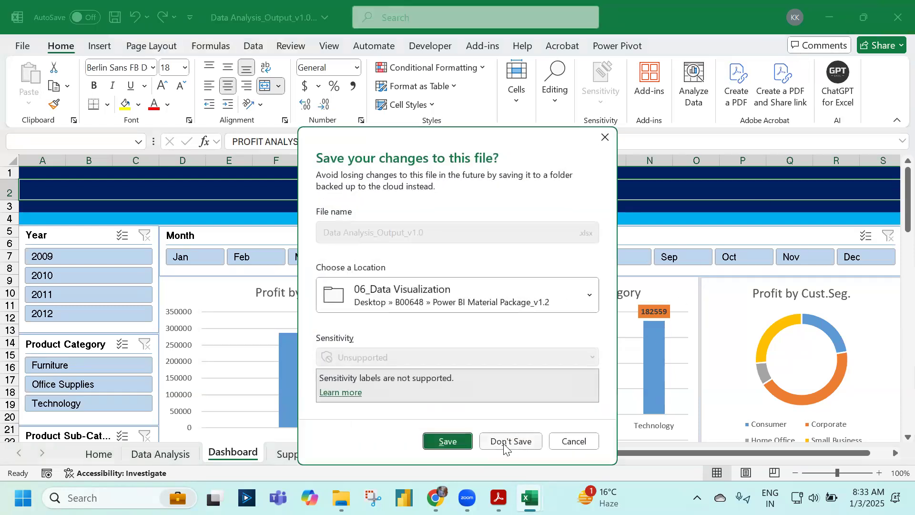
click(505, 439)
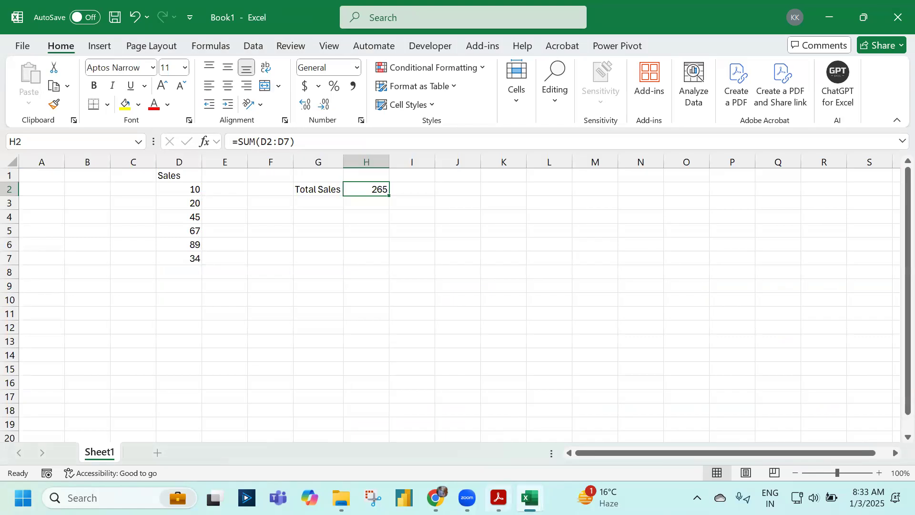
click(498, 429)
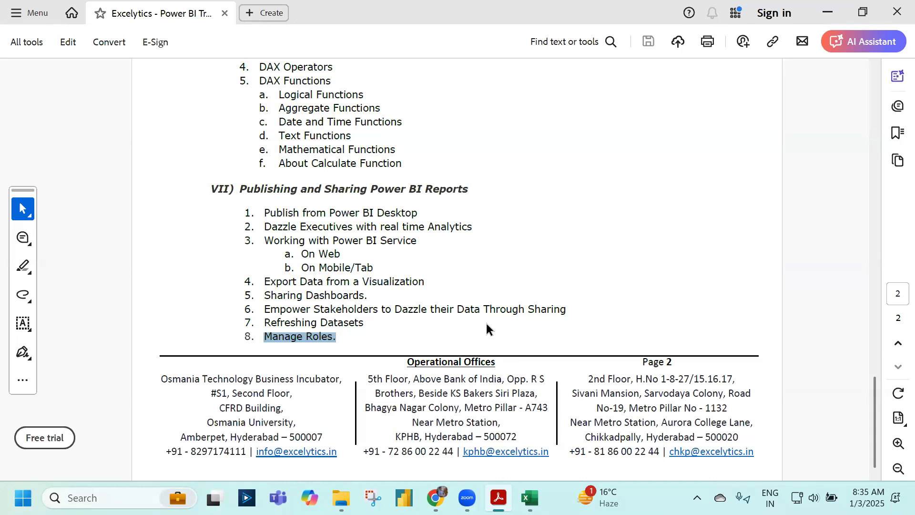
Step: Go back through the syllabus to its Introduction to Power BI and Get Data & Transform Data sections
scroll(583, 313, up, 10)
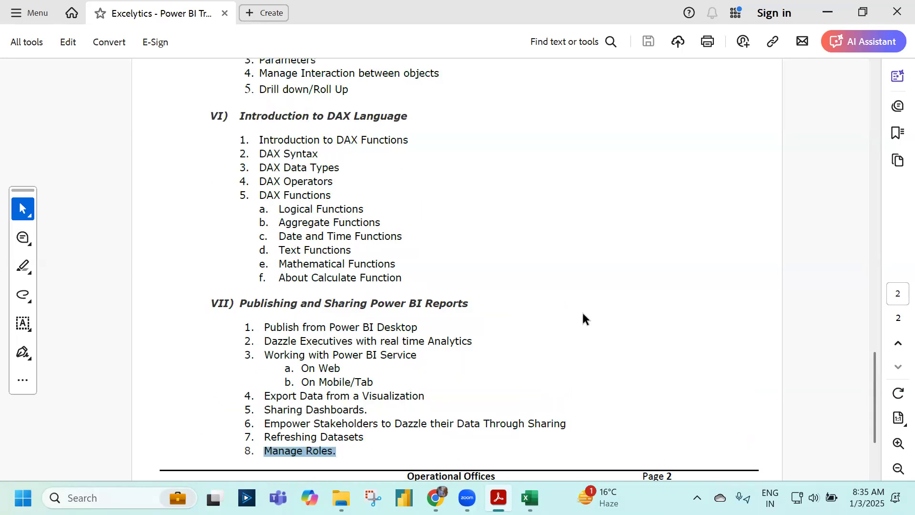
scroll(583, 315, up, 15)
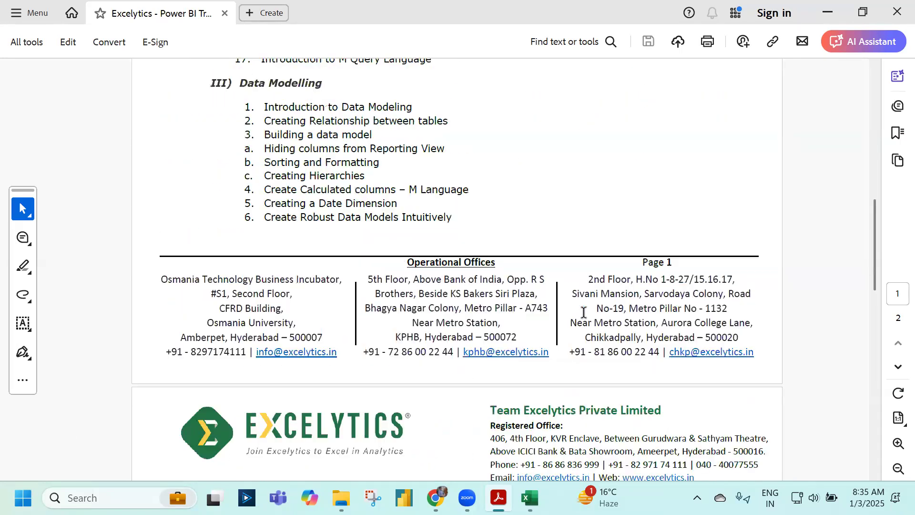
scroll(584, 311, up, 3)
scroll(584, 310, down, 2)
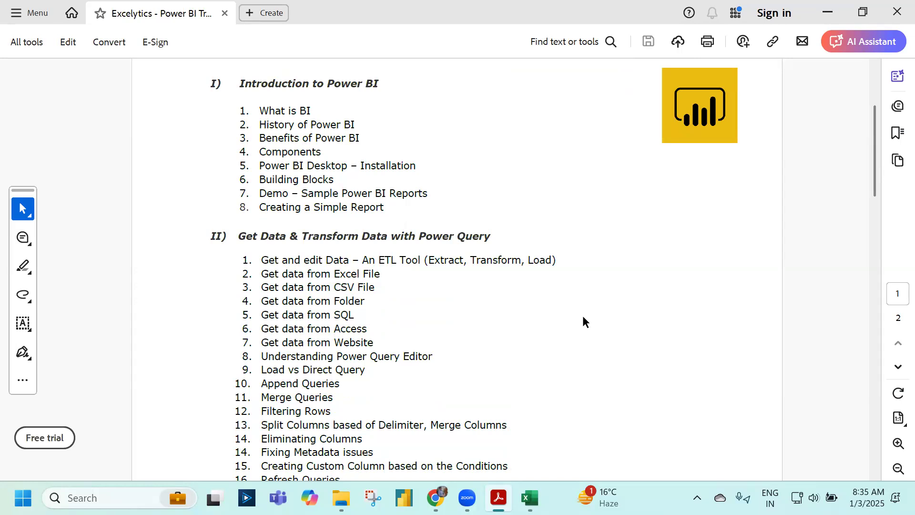
Step: Switch to Chrome and open the Power BI service home page at app.powerbi.com
mouse_move(467, 498)
mouse_move(435, 498)
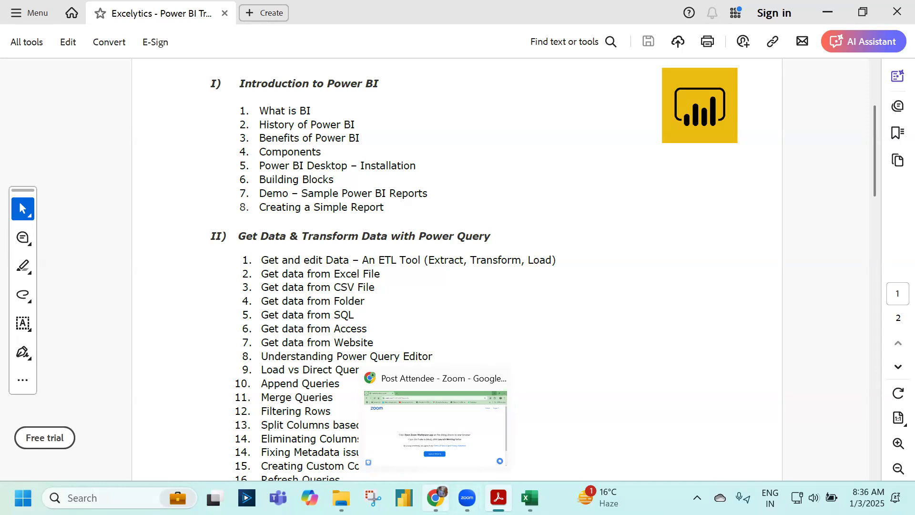
click(435, 427)
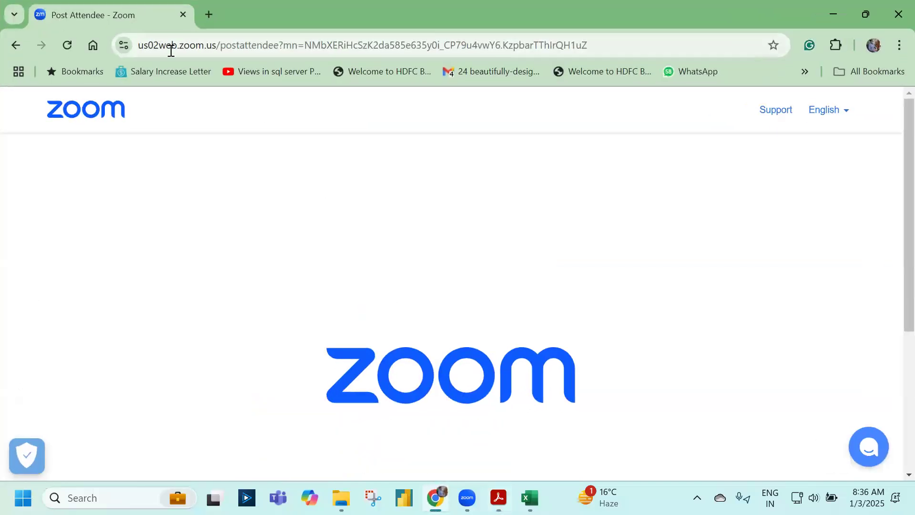
click(170, 45)
text(app)
key(Return)
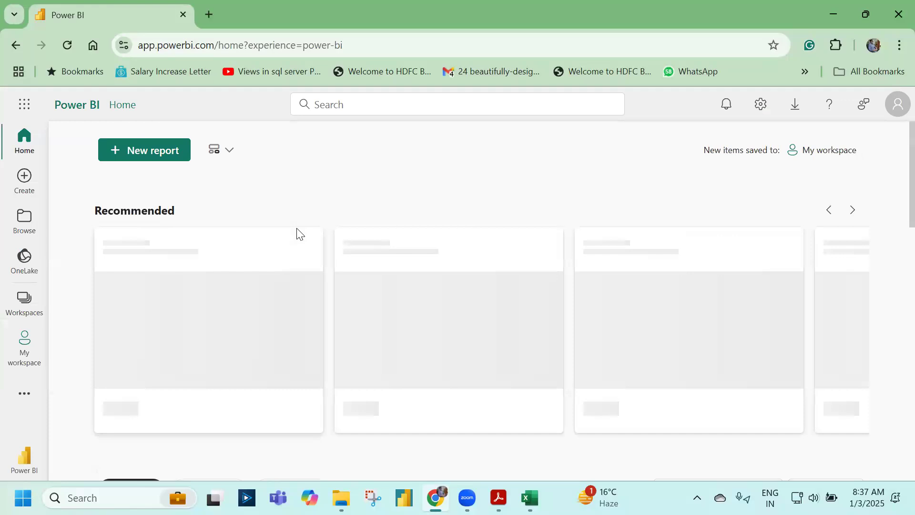
Step: Open the Sales Performance Report from the B00617 workspace
click(26, 305)
scroll(148, 300, down, 5)
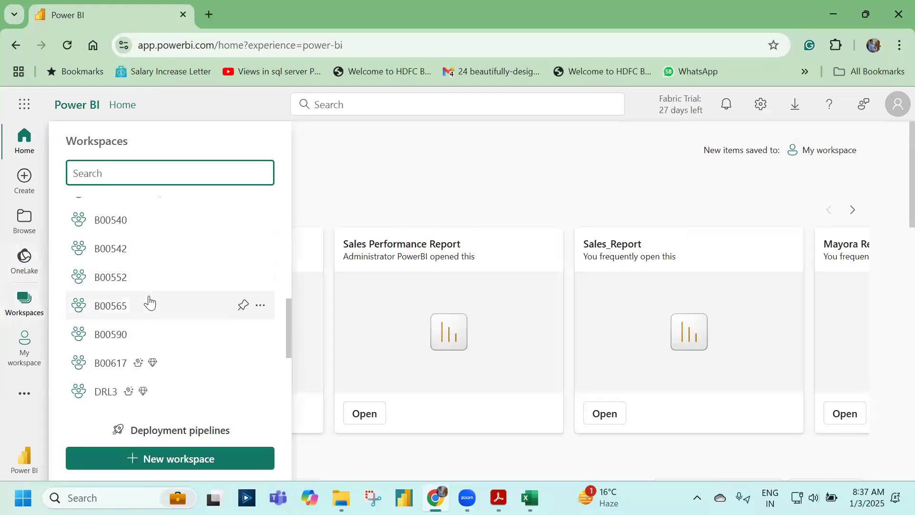
click(116, 362)
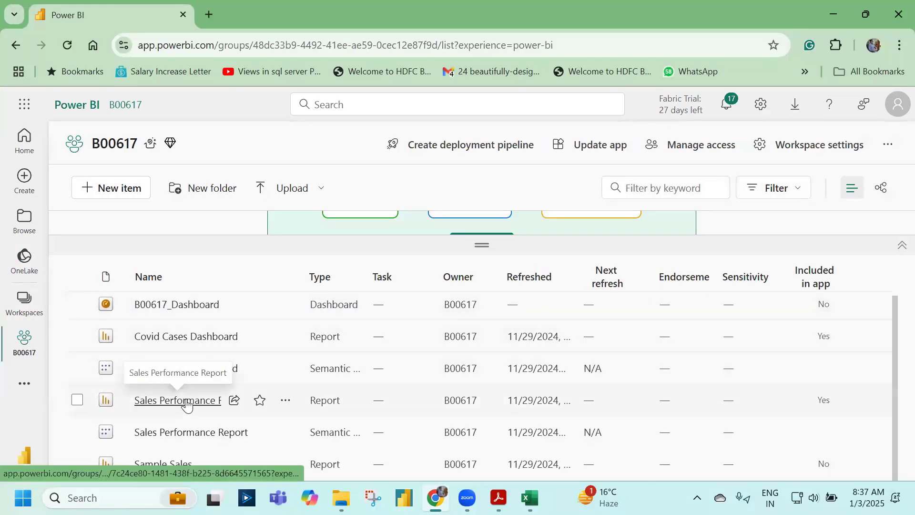
click(186, 400)
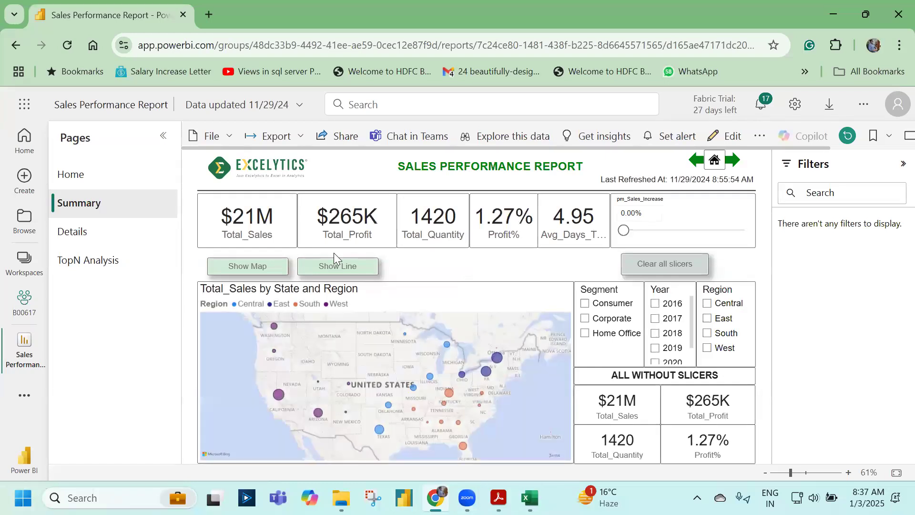
Step: Export the report to PowerPoint with Embed live data and the selected data filters, allowing PowerPoint to open
click(286, 137)
click(299, 189)
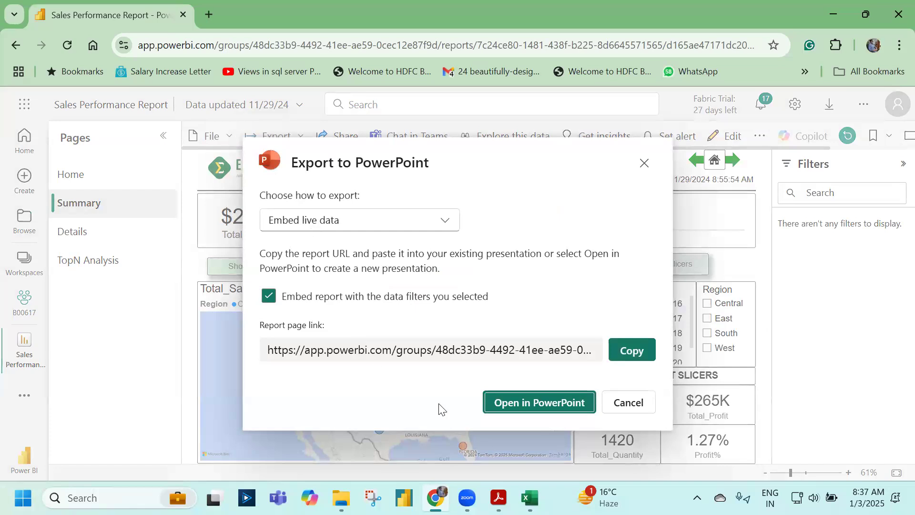
click(533, 401)
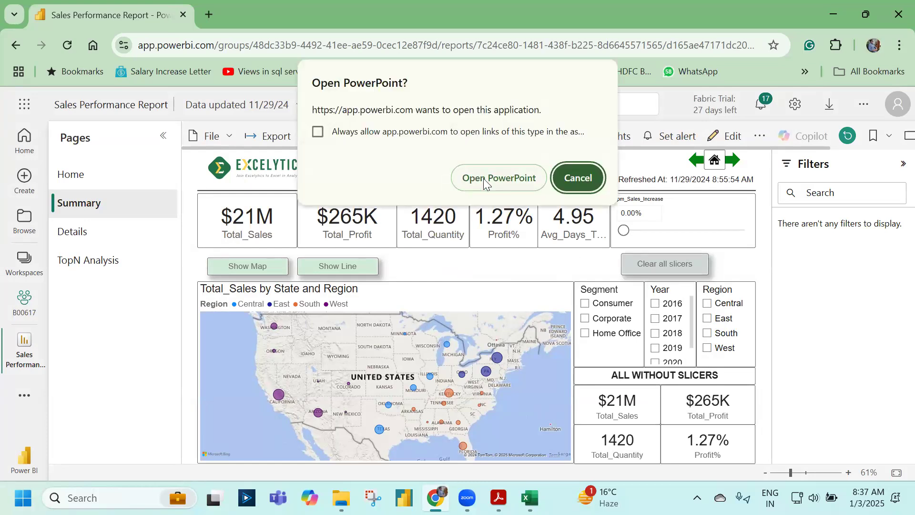
click(482, 183)
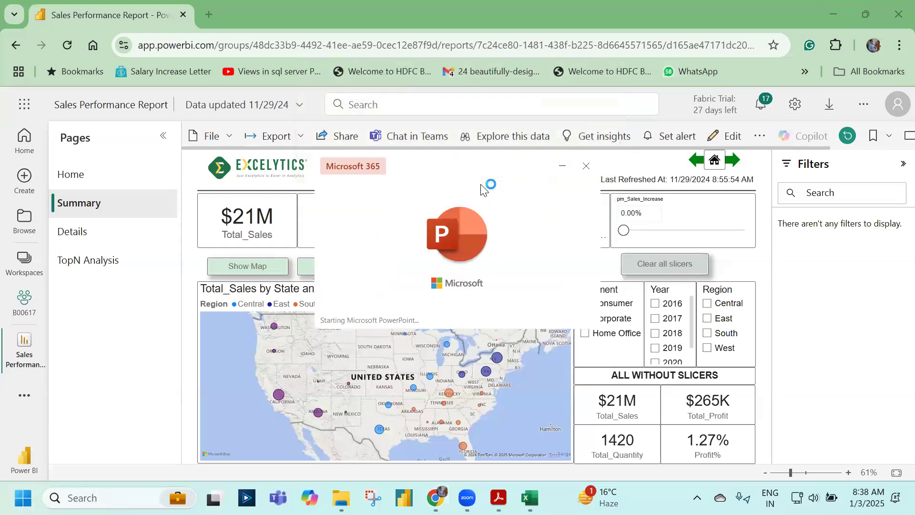
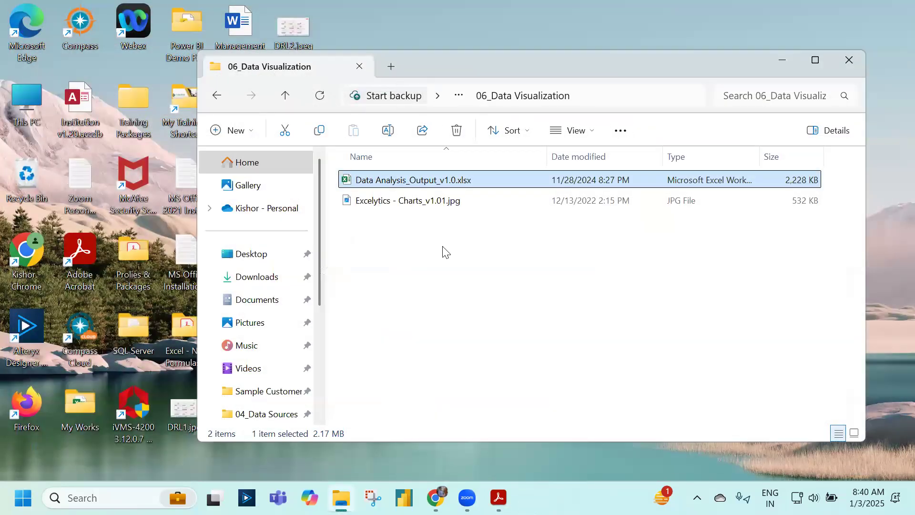
Step: Select the 04_Data Sources folder in Power BI Material Package_v1.2, and start a blank report in Power BI Desktop
key(alt+Up)
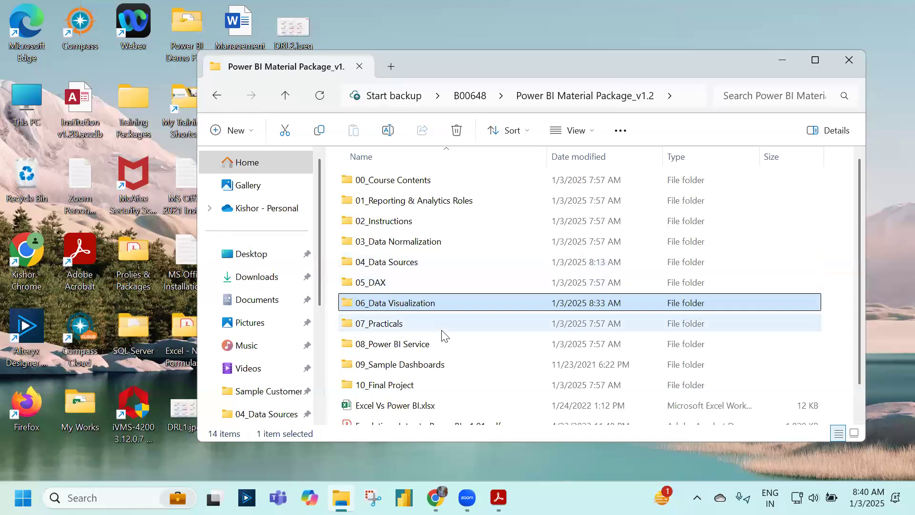
click(430, 261)
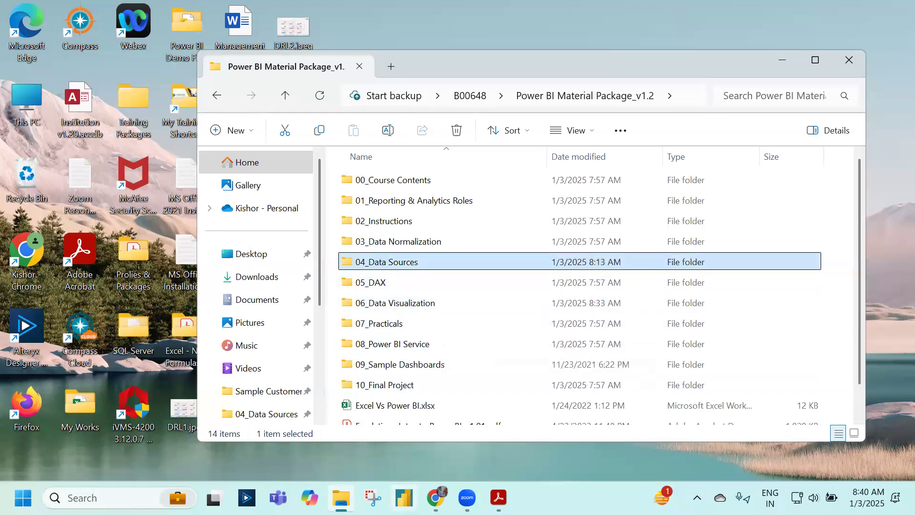
click(404, 498)
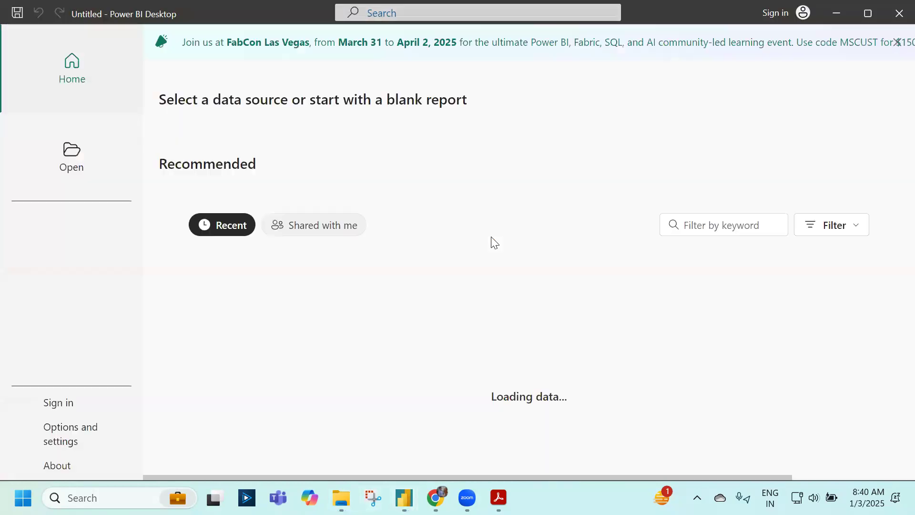
click(245, 148)
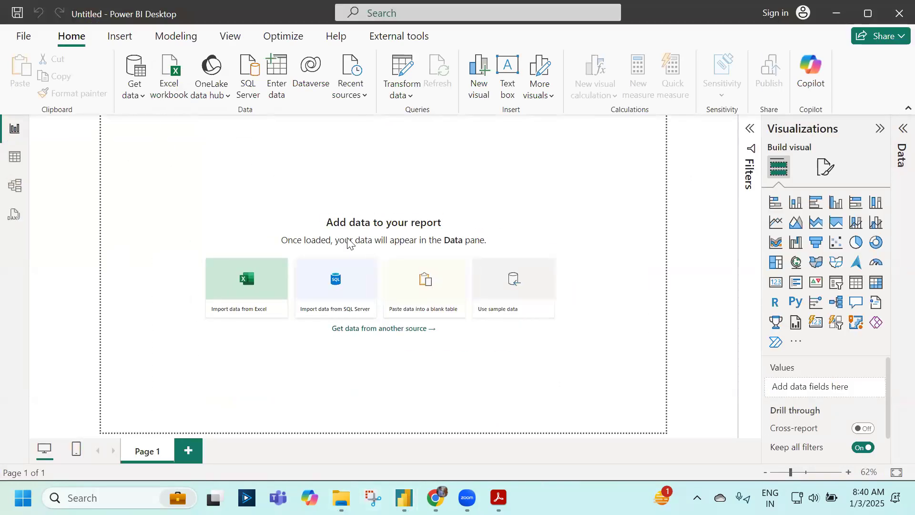
click(244, 281)
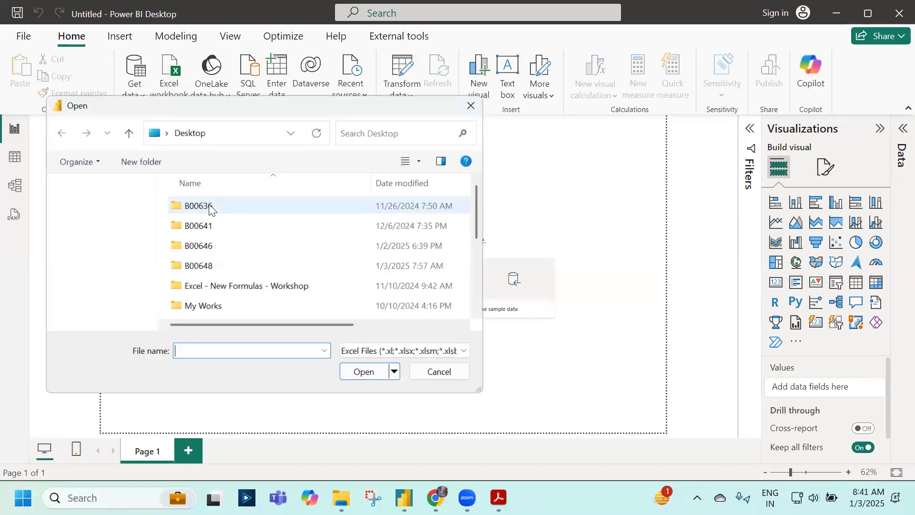
double_click(238, 267)
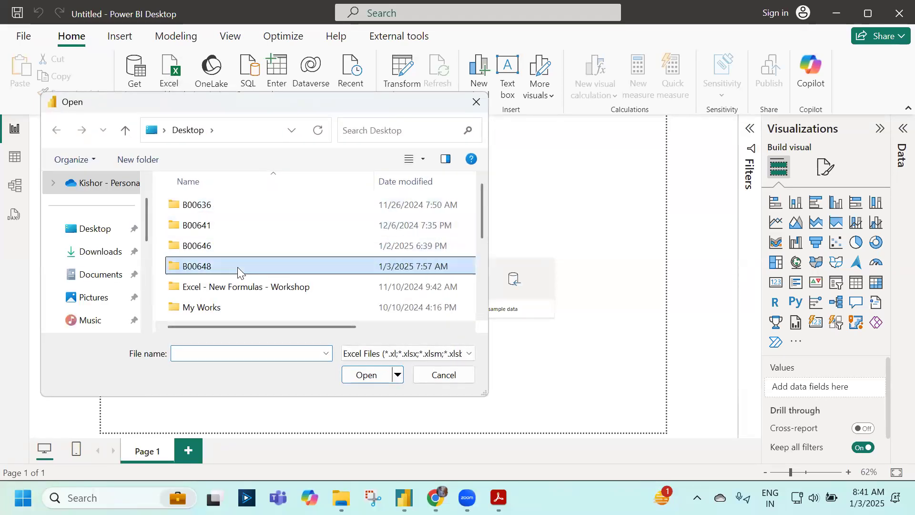
double_click(239, 208)
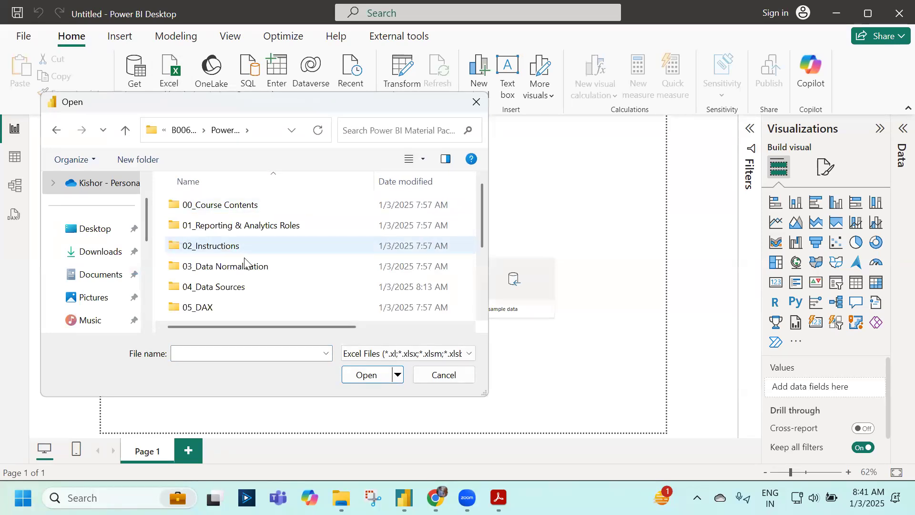
scroll(245, 263, down, 1)
double_click(248, 231)
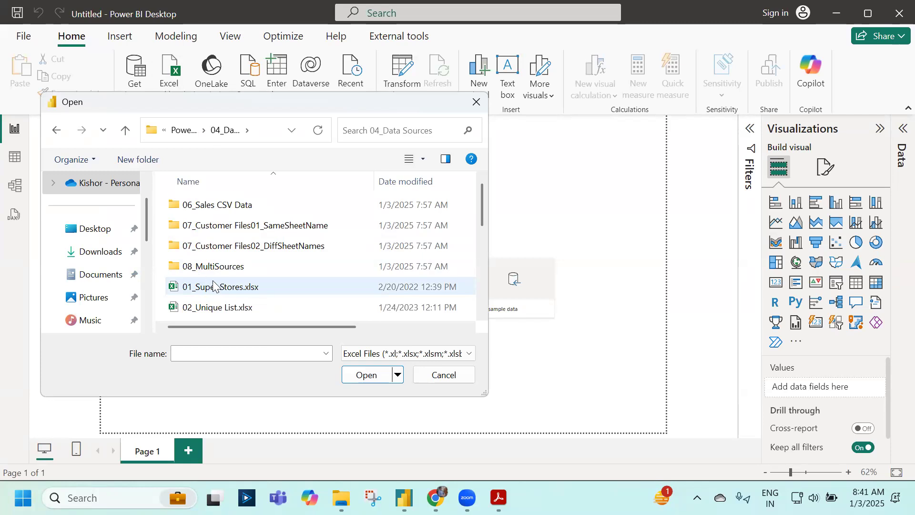
mouse_move(498, 498)
click(221, 286)
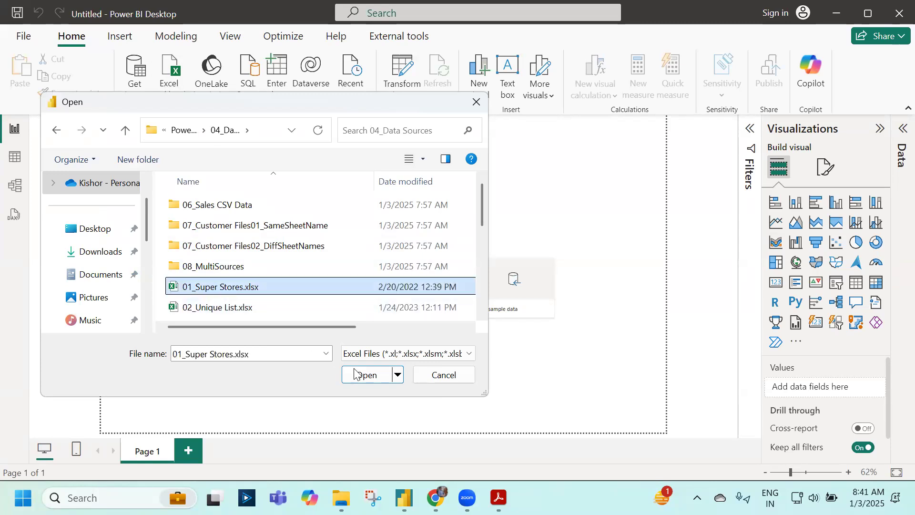
click(364, 374)
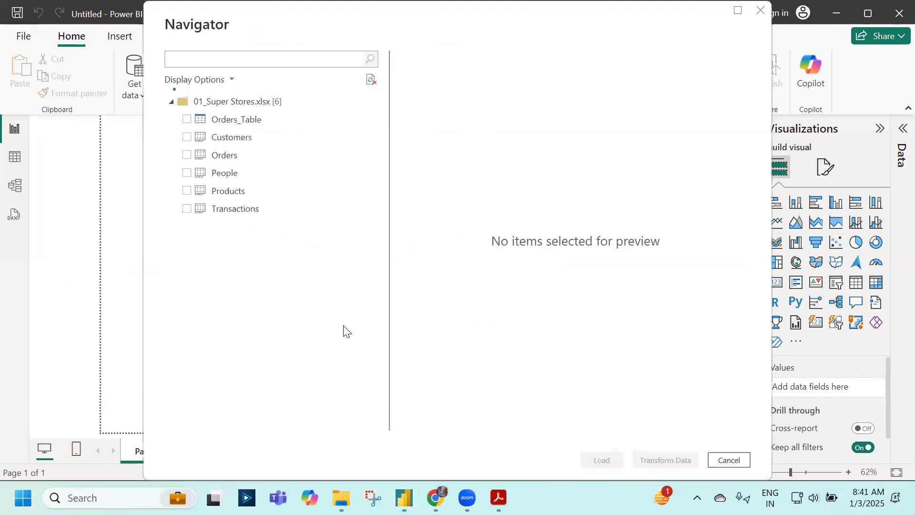
click(186, 119)
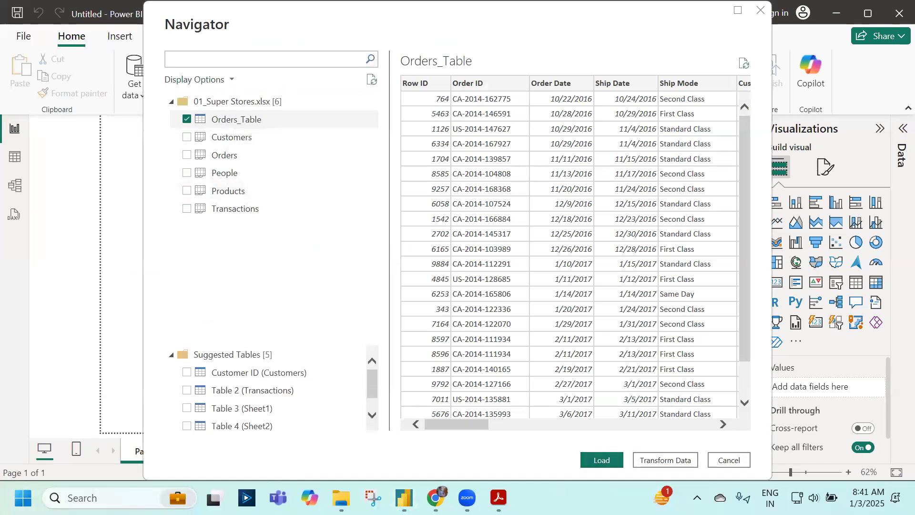
Step: Open 01_Super Stores.xlsx from the 04_Data Sources folder in Excel, examine its Orders sheet, and close the workbook
click(342, 498)
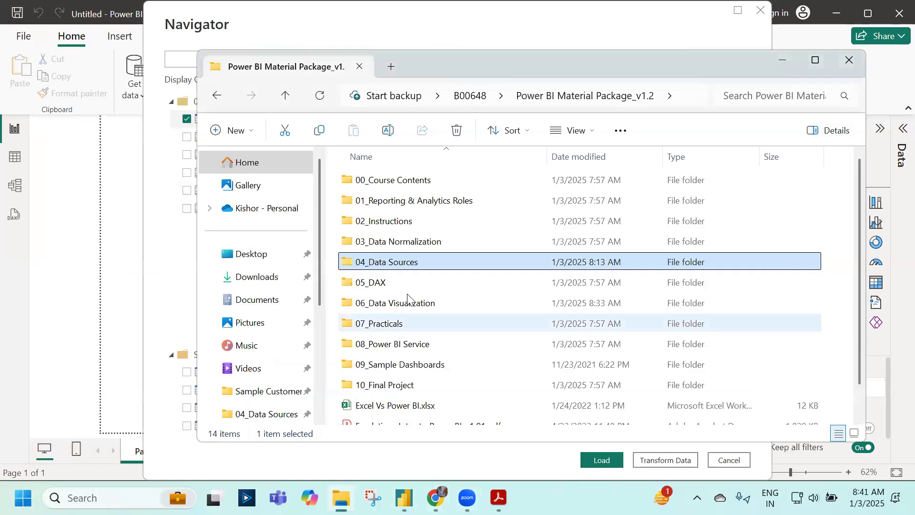
double_click(404, 263)
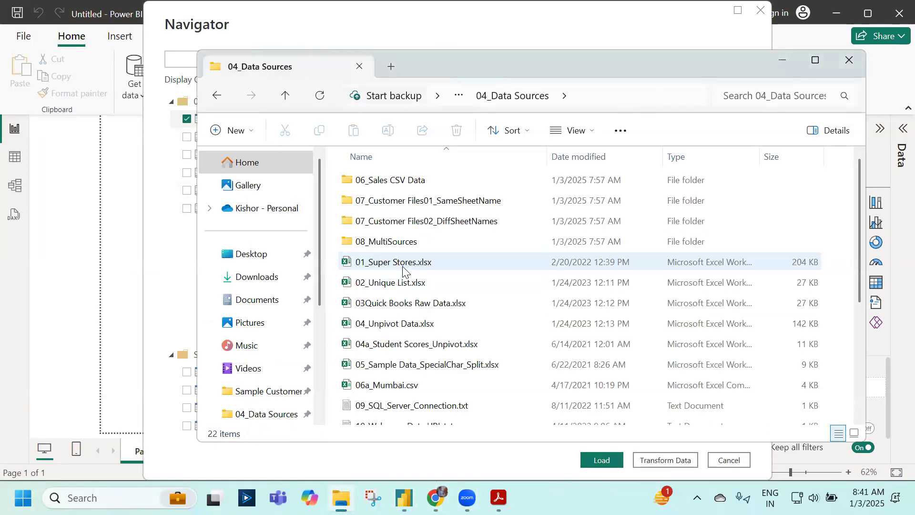
double_click(403, 270)
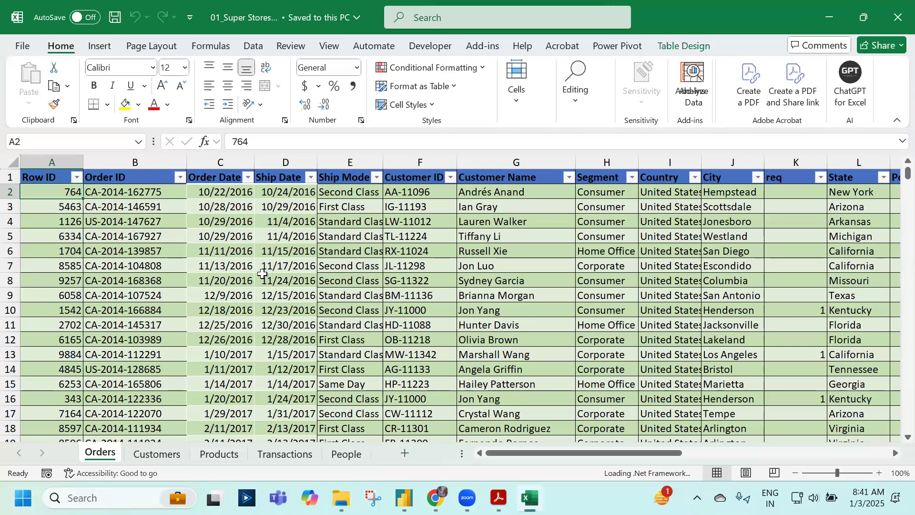
scroll(266, 285, down, 6)
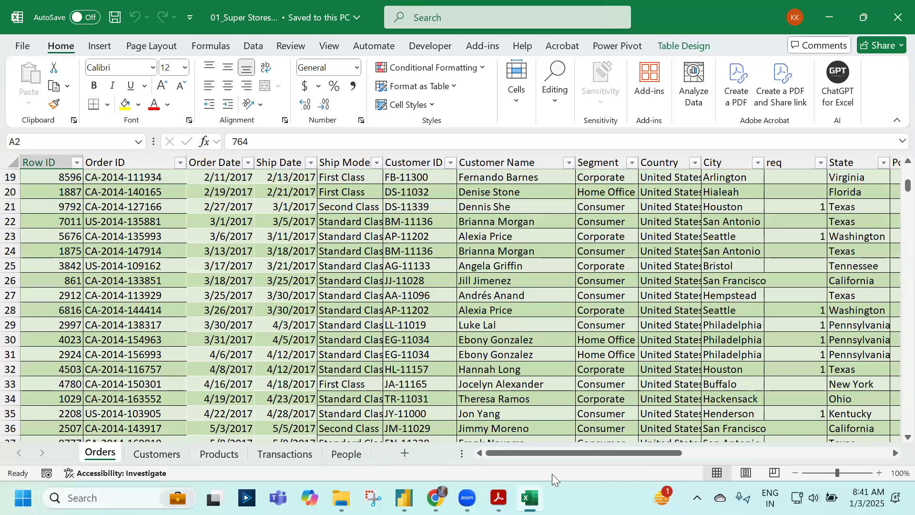
scroll(859, 429, down, 6)
scroll(300, 336, up, 8)
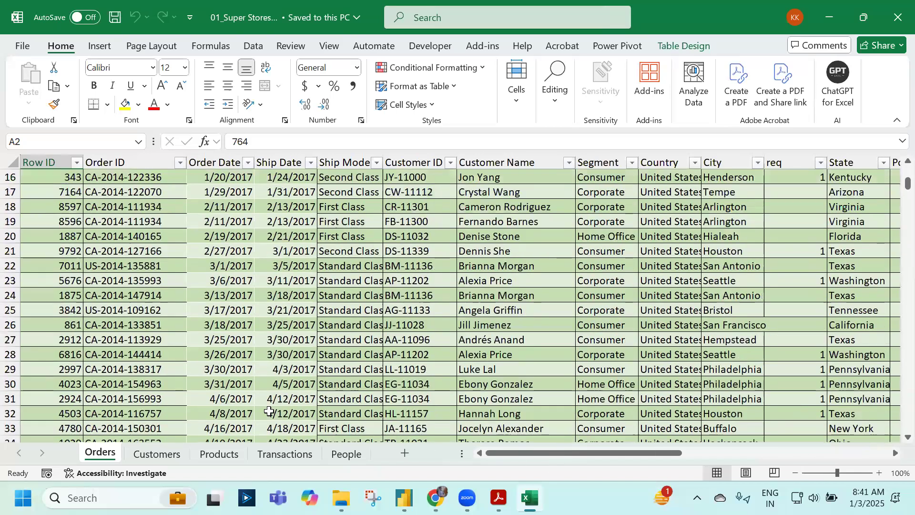
scroll(299, 336, up, 5)
click(301, 327)
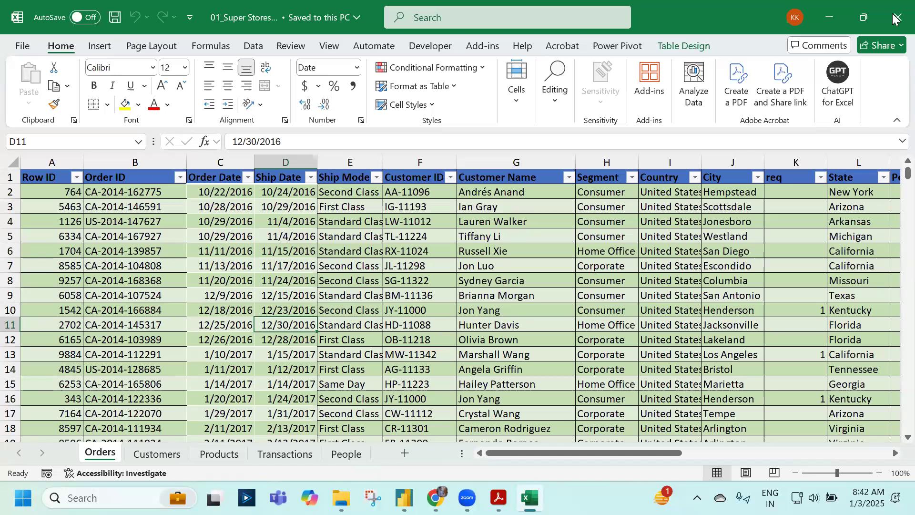
key(alt+F4)
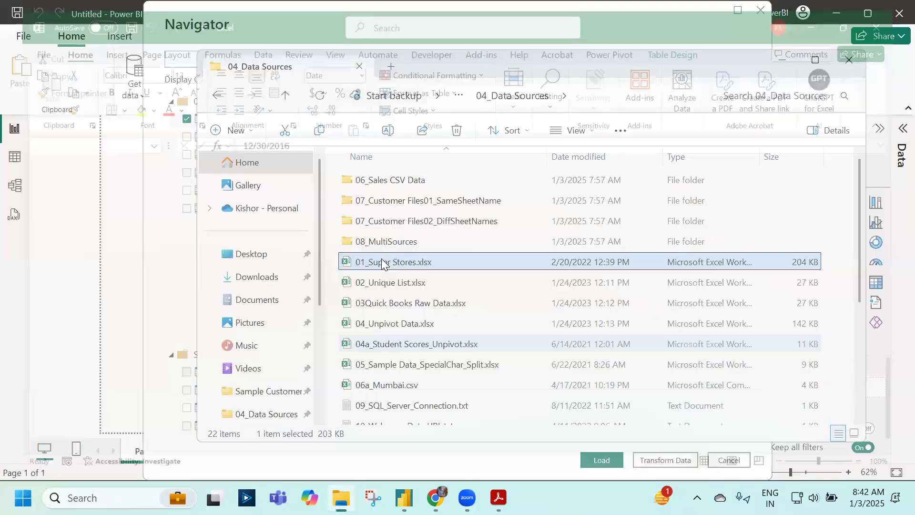
click(784, 64)
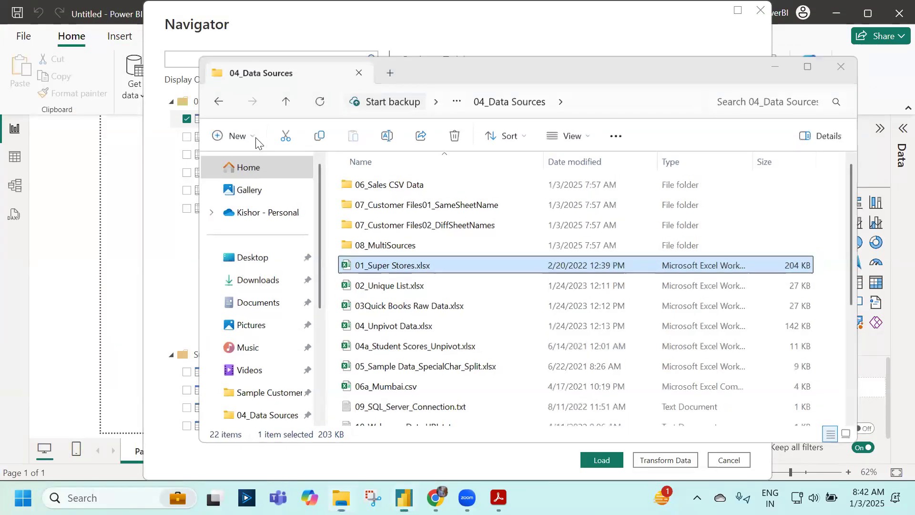
Step: Load Orders_Table into the report and add a Q&A visual to the blank canvas, with the table's fields expanded for reference
click(611, 457)
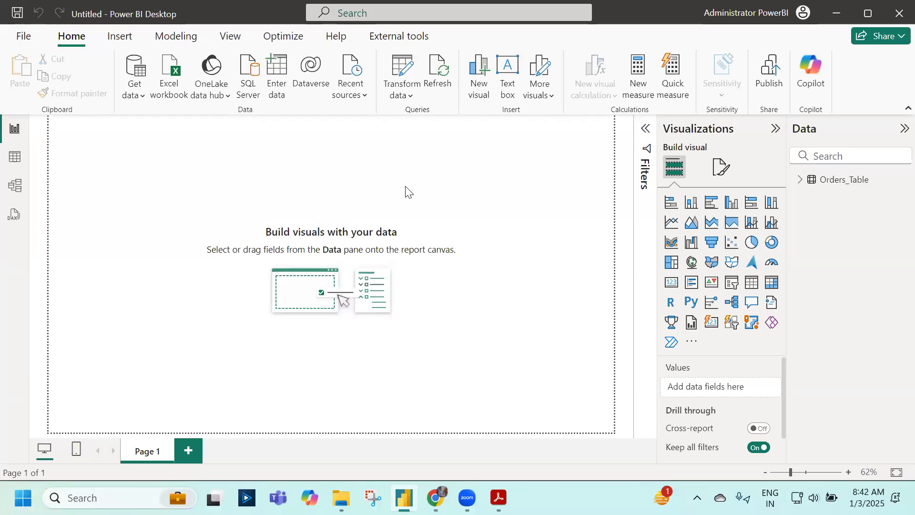
double_click(182, 179)
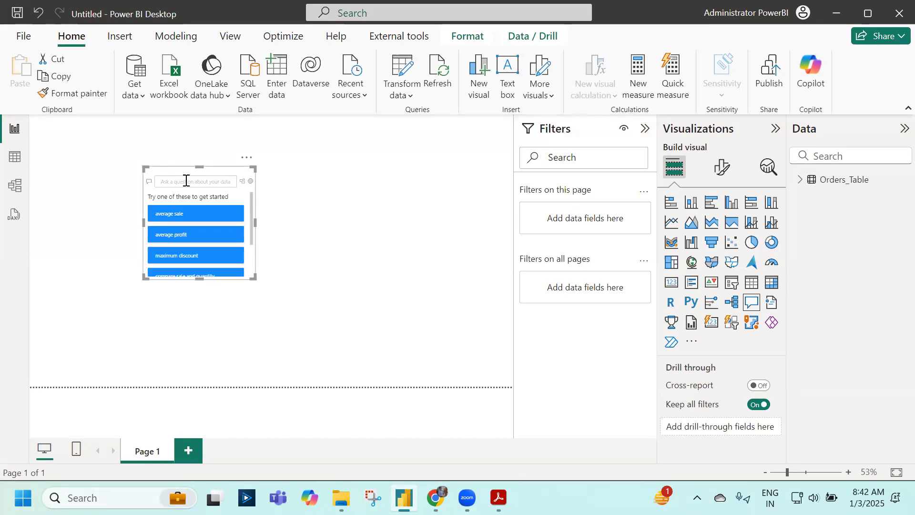
click(800, 179)
scroll(872, 419, down, 1)
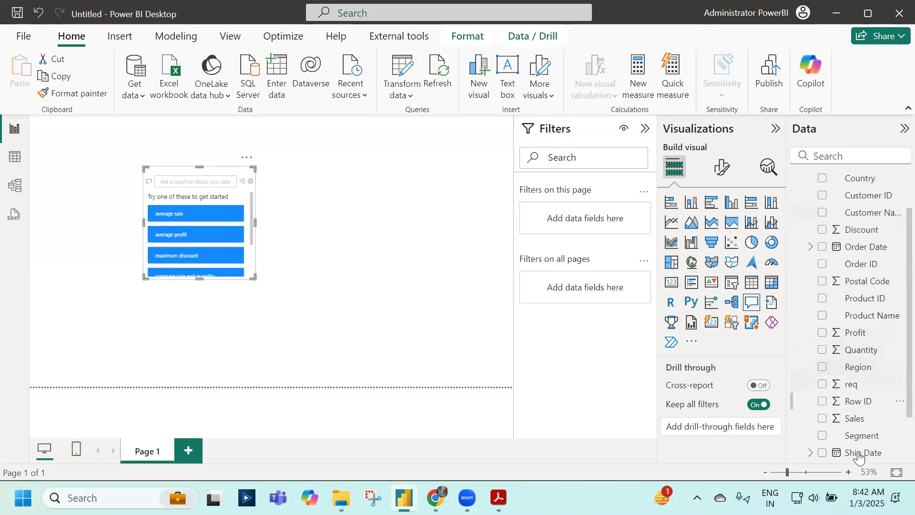
scroll(860, 457, down, 1)
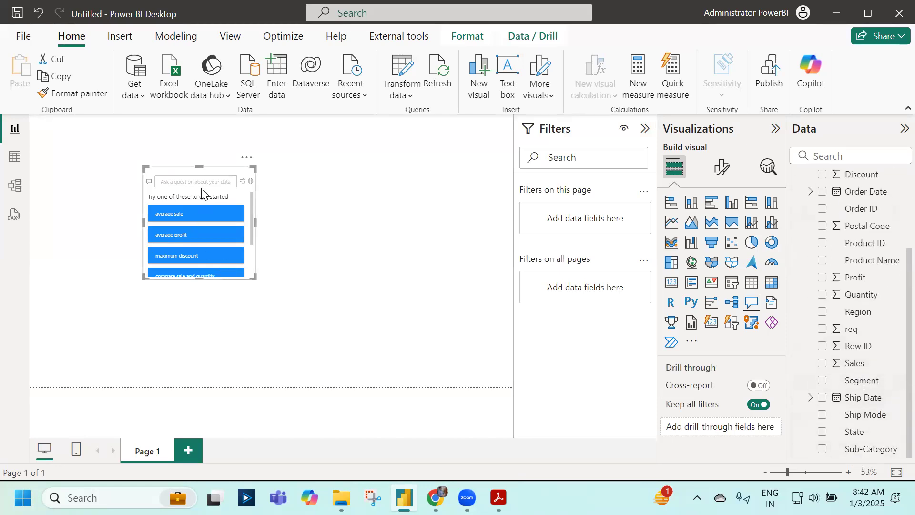
Step: Ask the Q&A visual for "total sales" and turn the result into a standard visual
text(total)
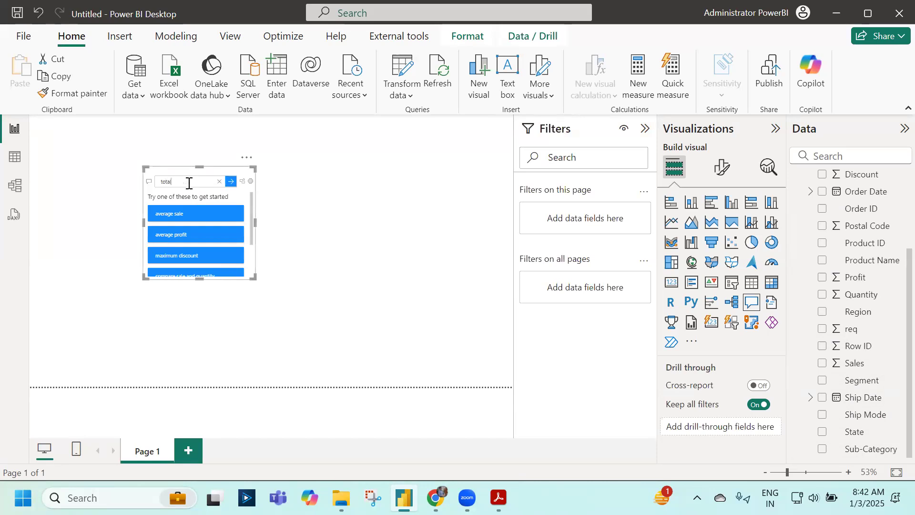
text( sales)
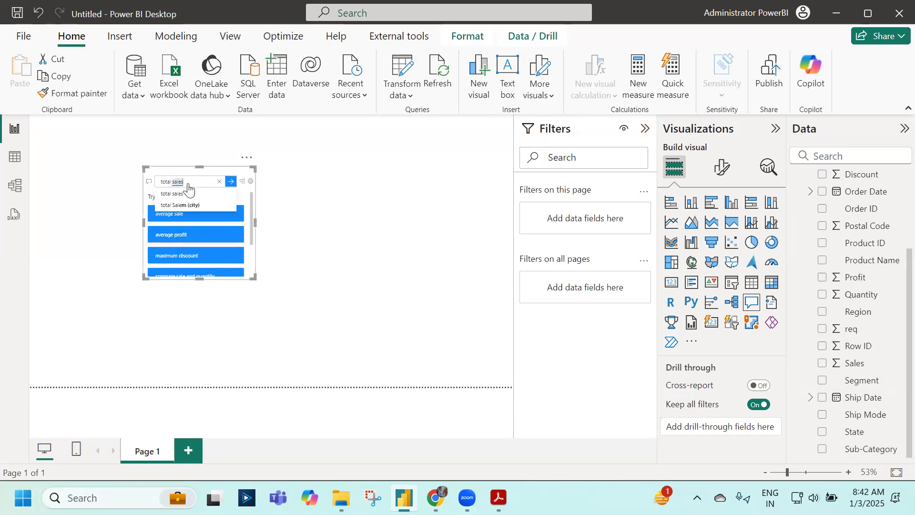
key(Return)
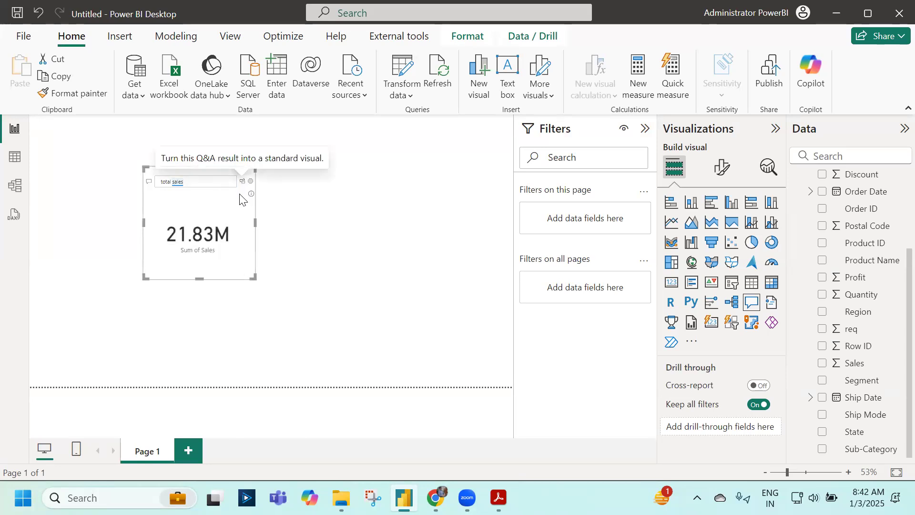
click(243, 183)
Step: Move the Sum of Sales card to the page's upper-left corner and reduce its height to less than half
drag(219, 210, 89, 200)
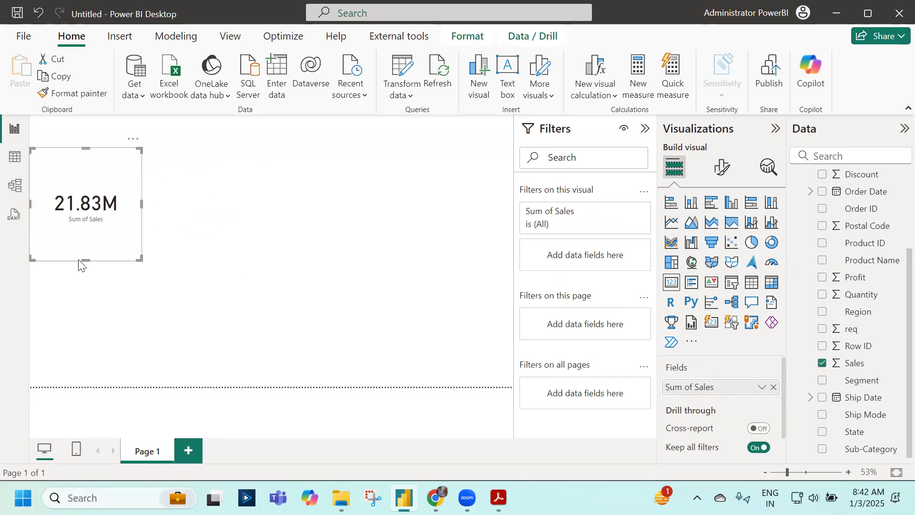
drag(82, 261, 88, 193)
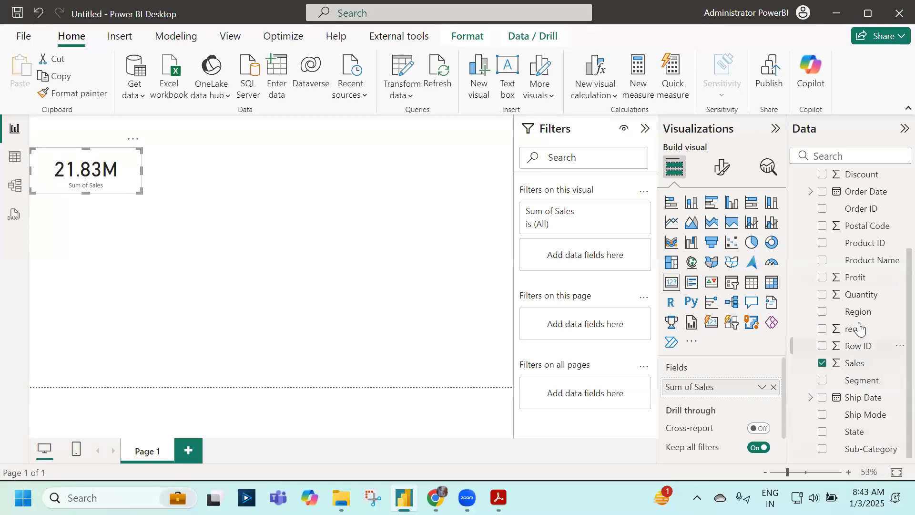
click(174, 165)
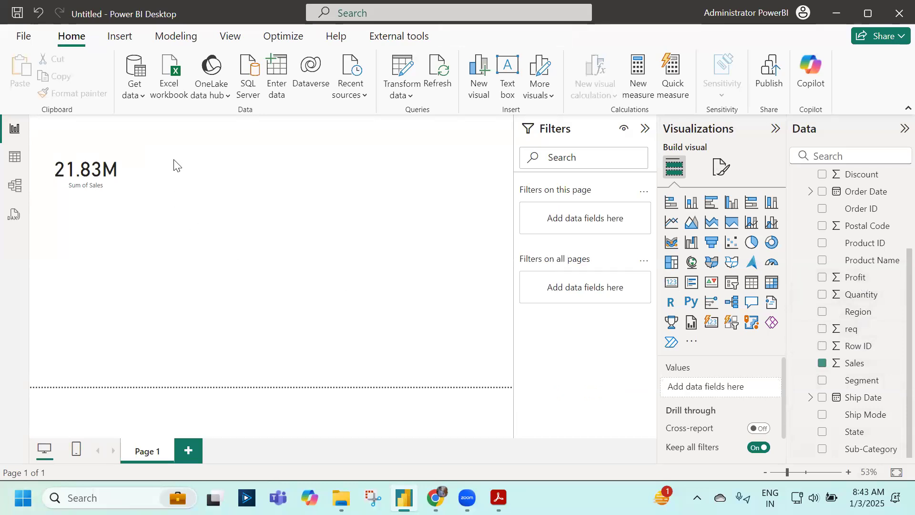
Step: Add a second Q&A visual beside the sales card, ask for "total profit", and convert the result to a standard visual
double_click(174, 165)
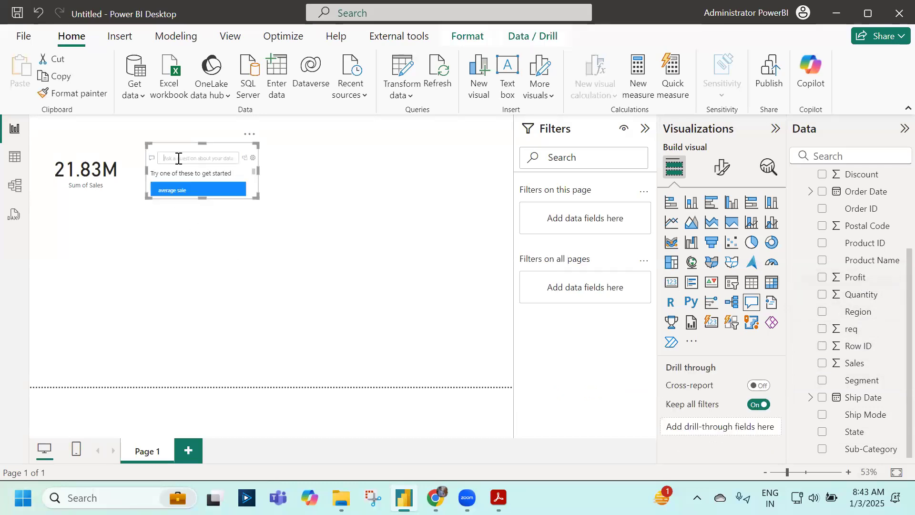
text(total profit)
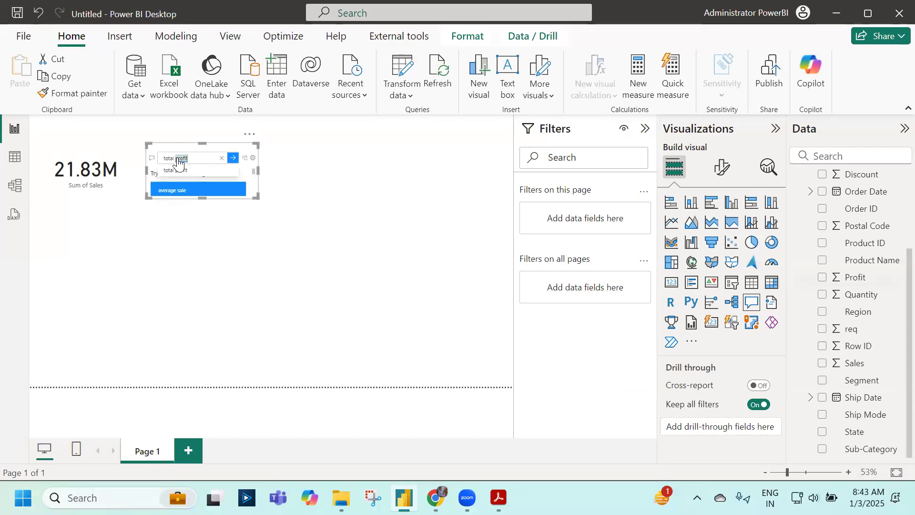
click(179, 173)
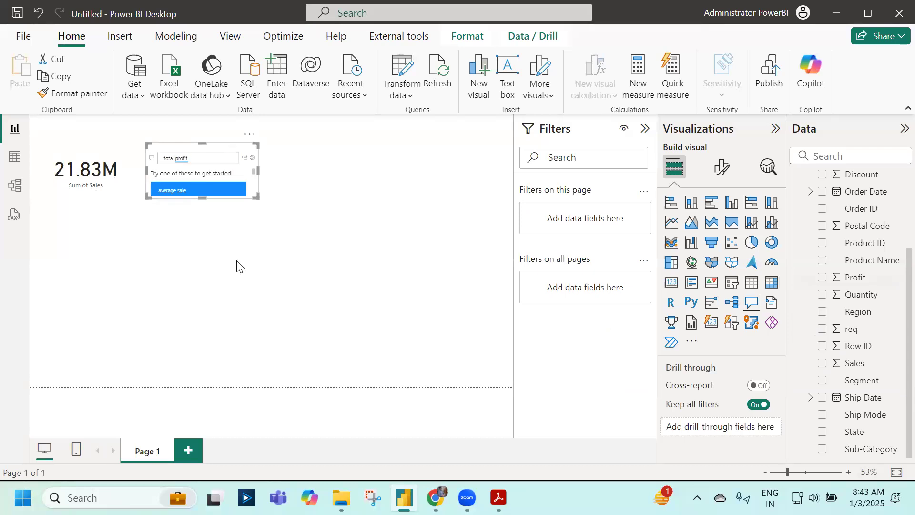
click(244, 158)
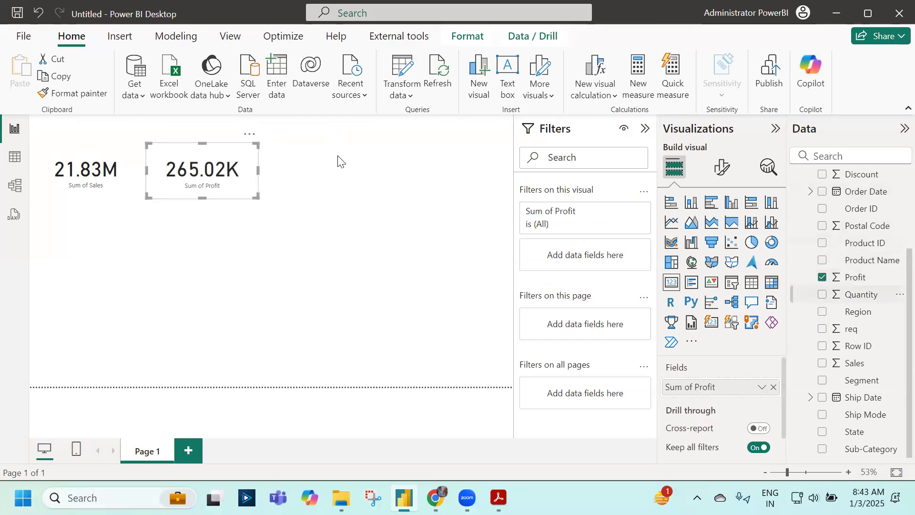
Step: Add a Q&A visual beside the profit card, ask for "total quantity", and convert the result to a standard visual
double_click(300, 164)
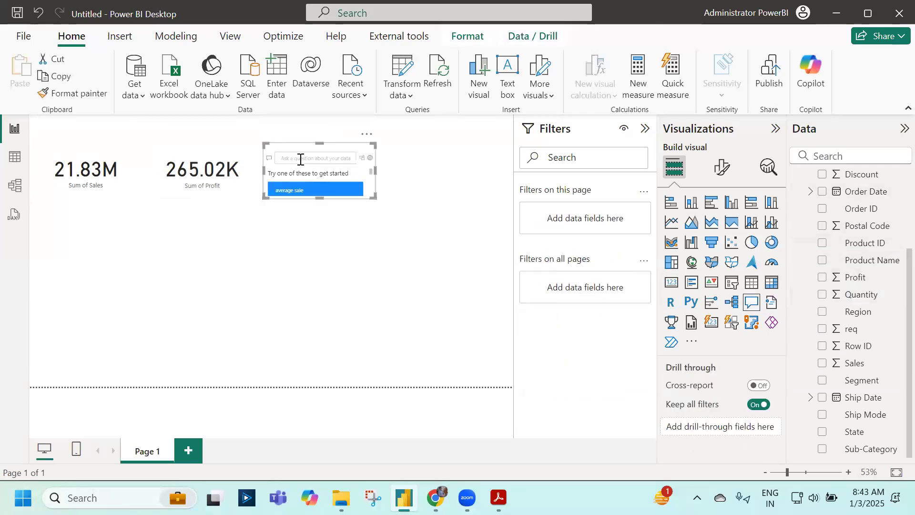
text(total )
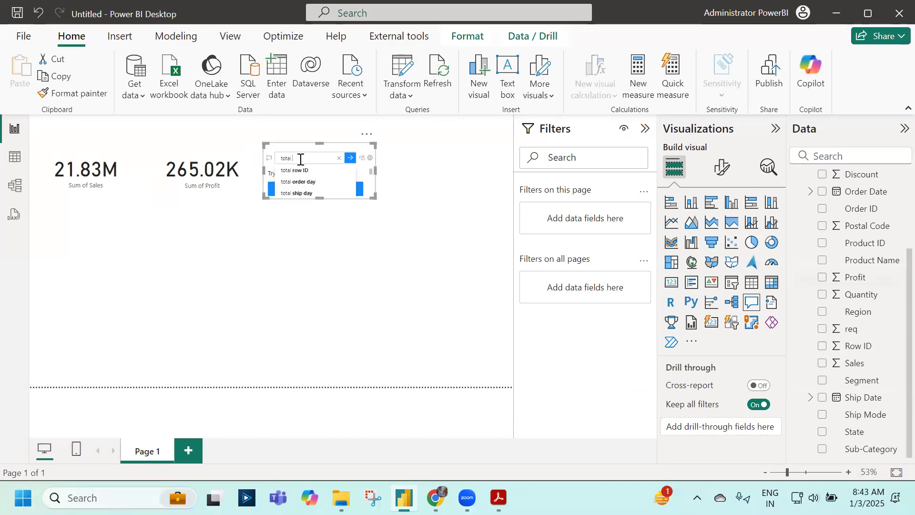
text(quan)
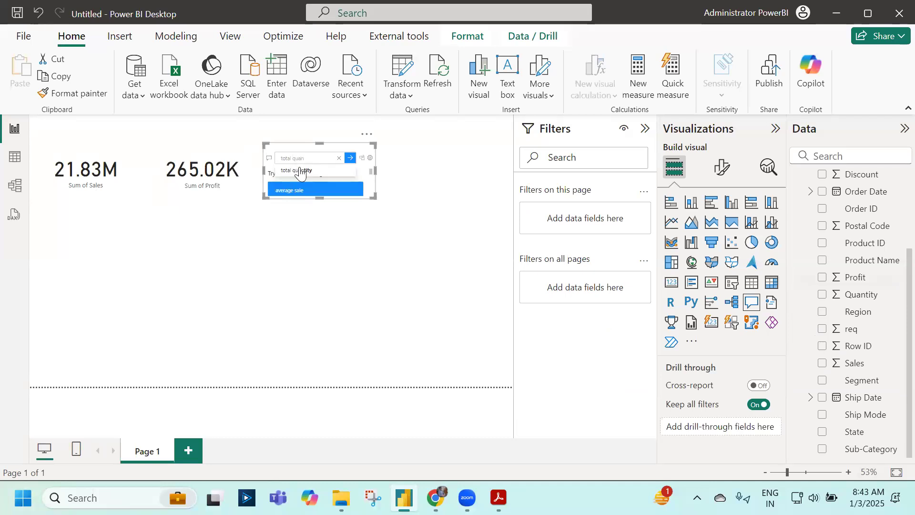
key(Return)
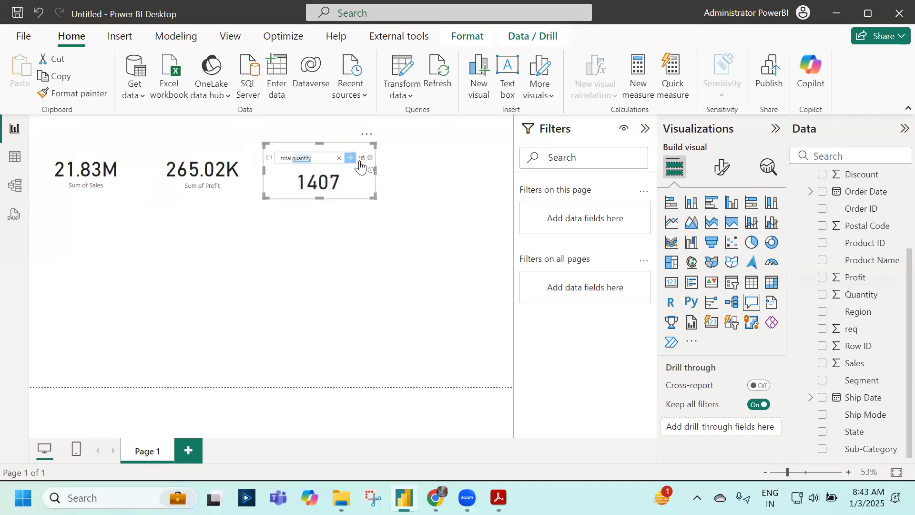
click(362, 158)
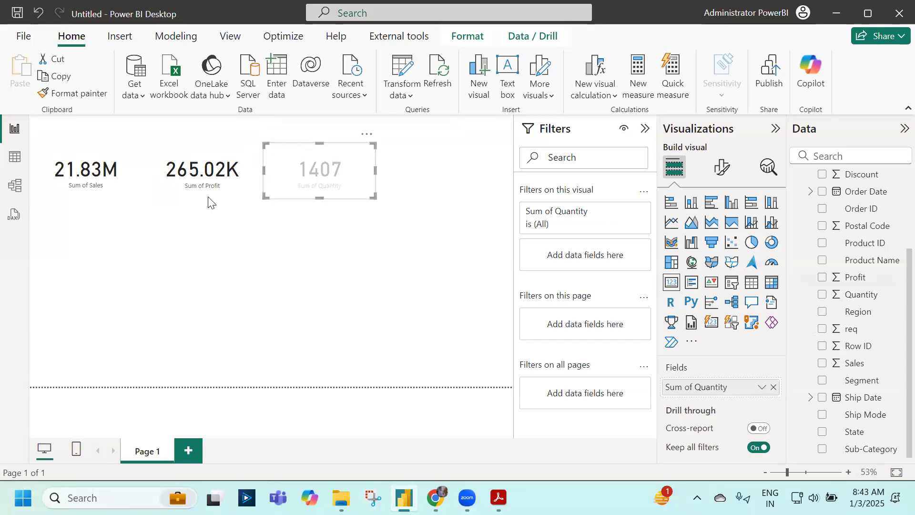
click(316, 330)
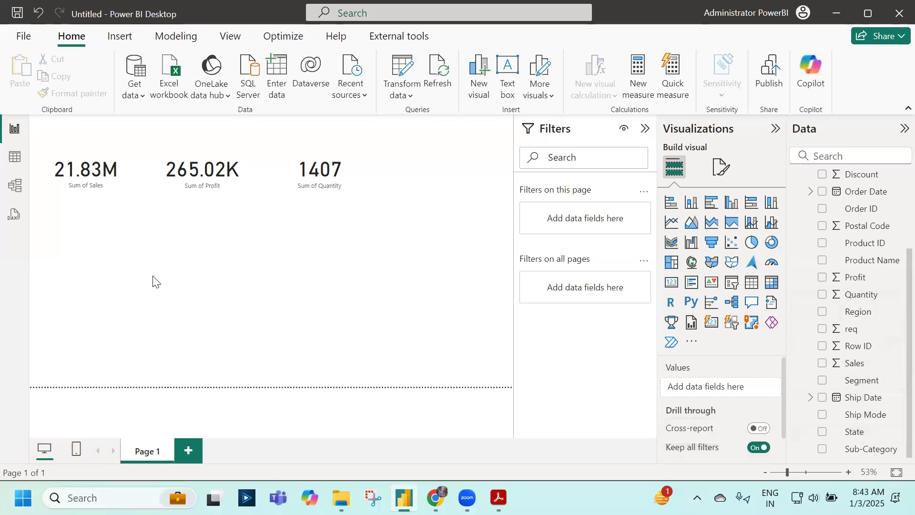
Step: Add a Q&A visual asking for "total sales by state" and enlarge it to fill about two thirds of the page width below the cards
double_click(146, 249)
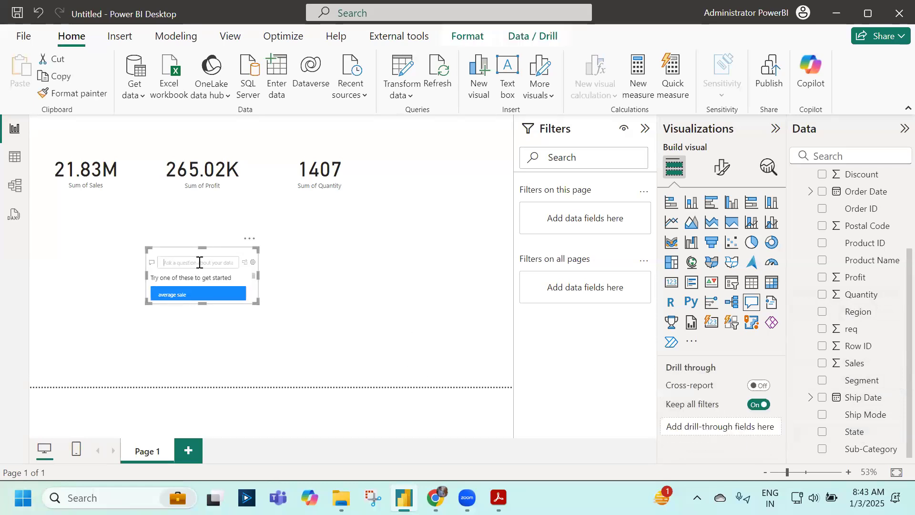
text(total sales by state)
click(191, 275)
drag(252, 245, 136, 193)
drag(138, 244, 349, 420)
click(218, 342)
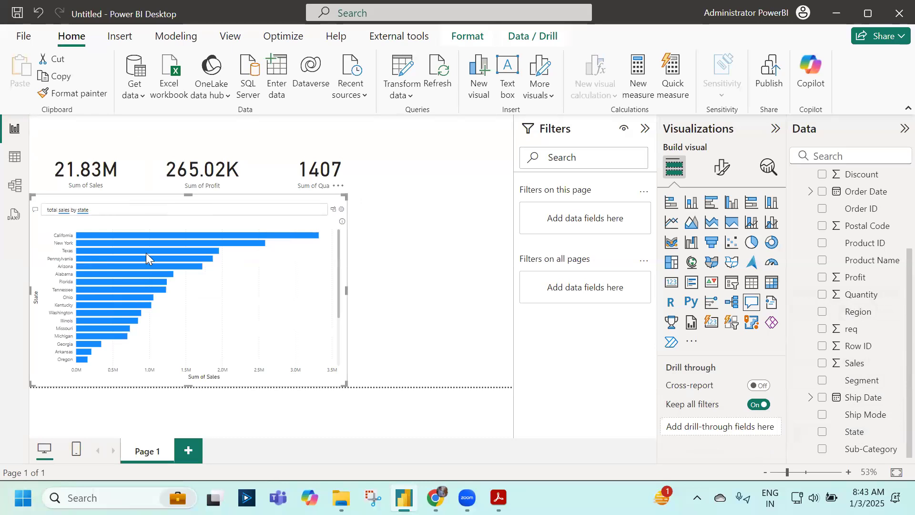
Step: Extend the state sales question to "total sales by state on a map" and convert the map to a standard visual
scroll(133, 296, down, 3)
scroll(134, 300, up, 3)
click(103, 211)
text(on a map)
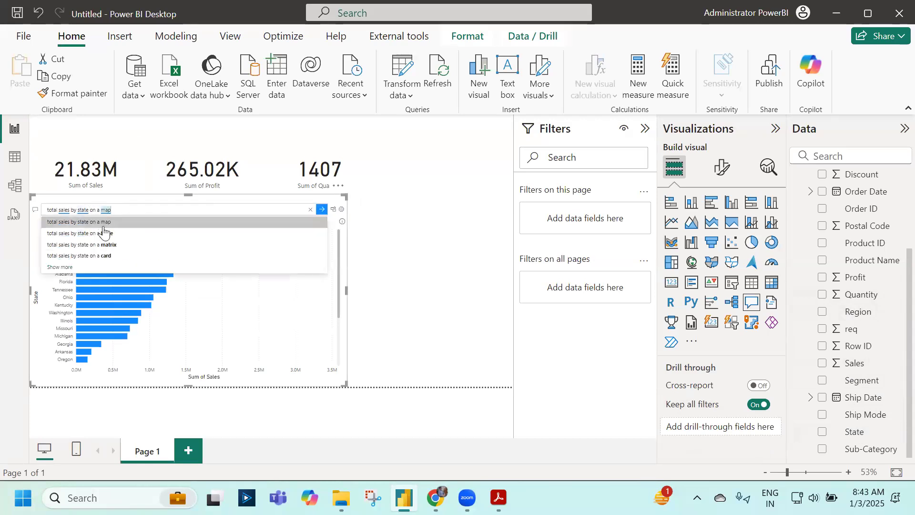
click(104, 224)
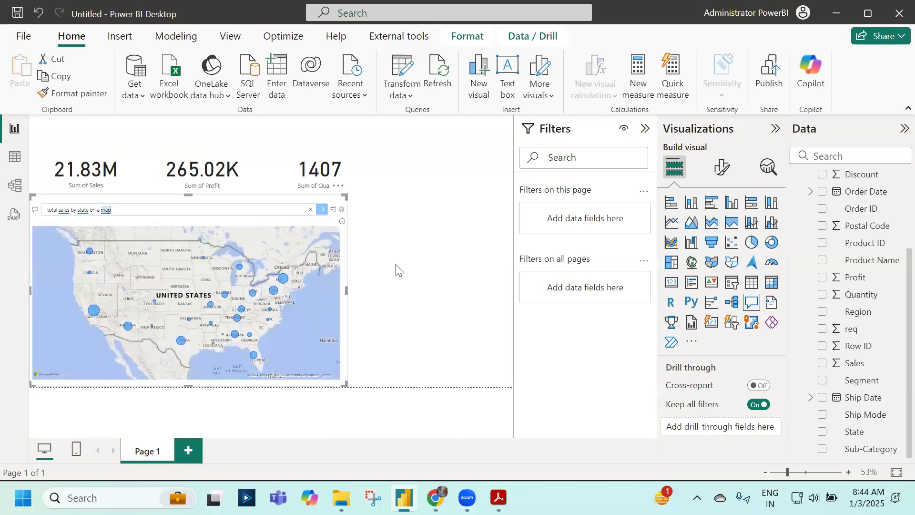
click(333, 213)
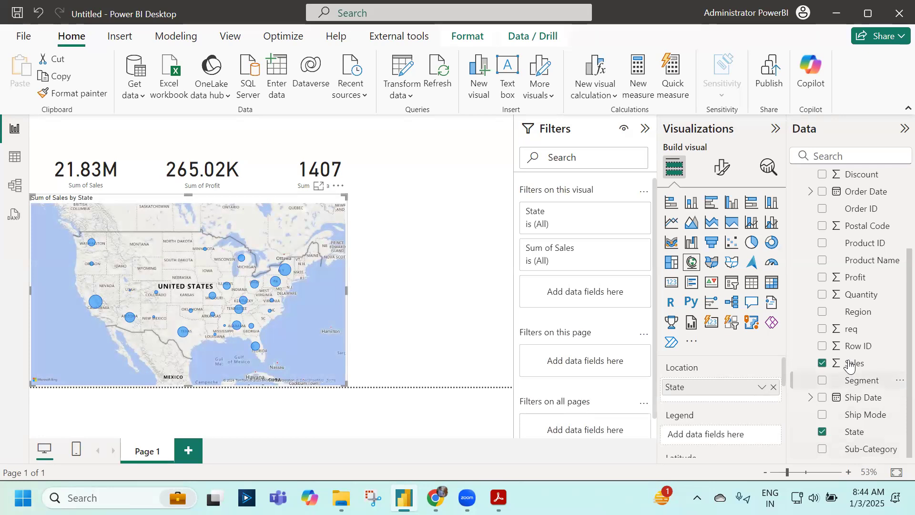
Step: Add a Q&A visual beside the map and ask for "total sales by category"
scroll(851, 365, up, 3)
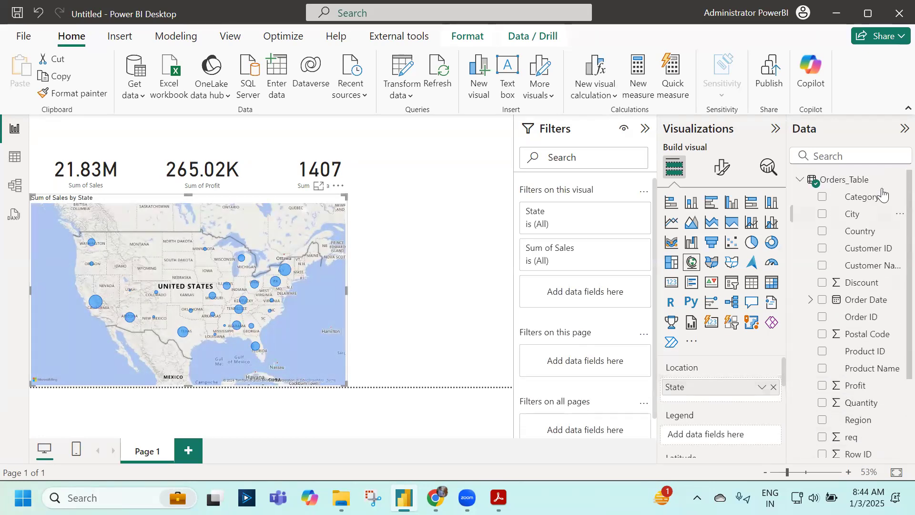
double_click(429, 242)
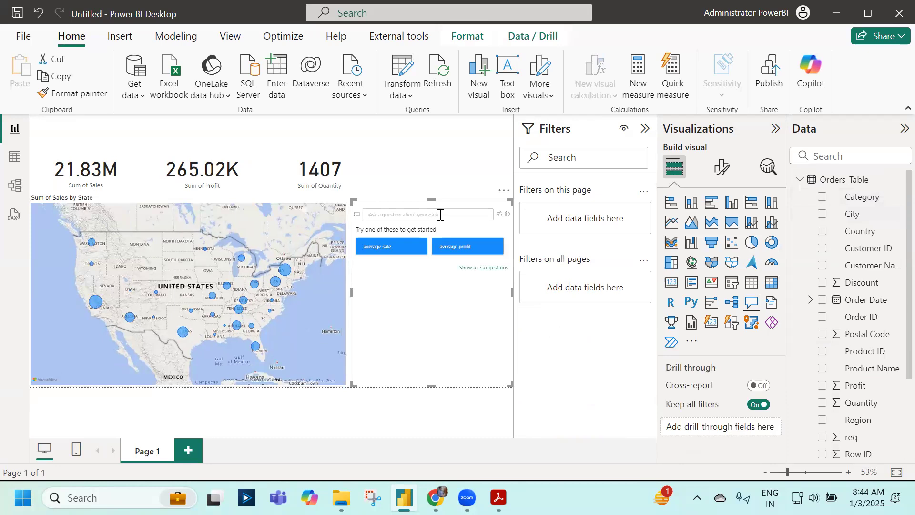
text(total sales by cate)
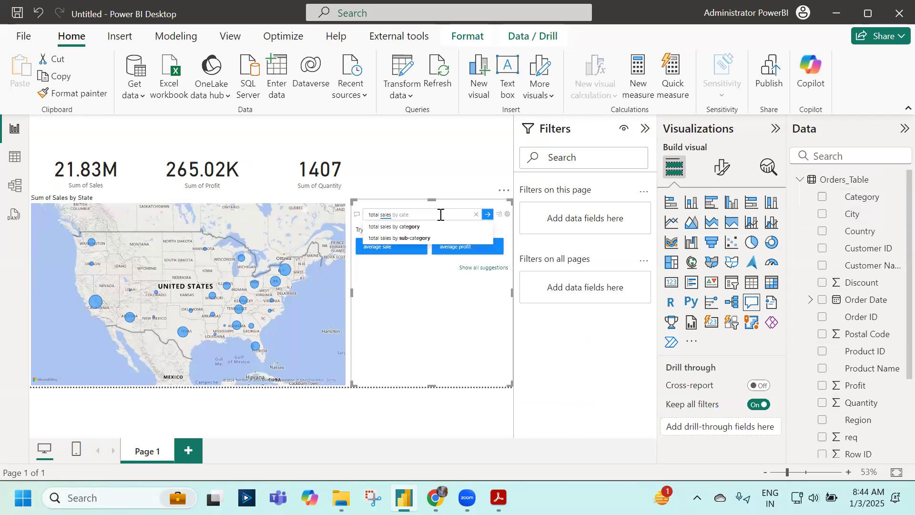
click(416, 227)
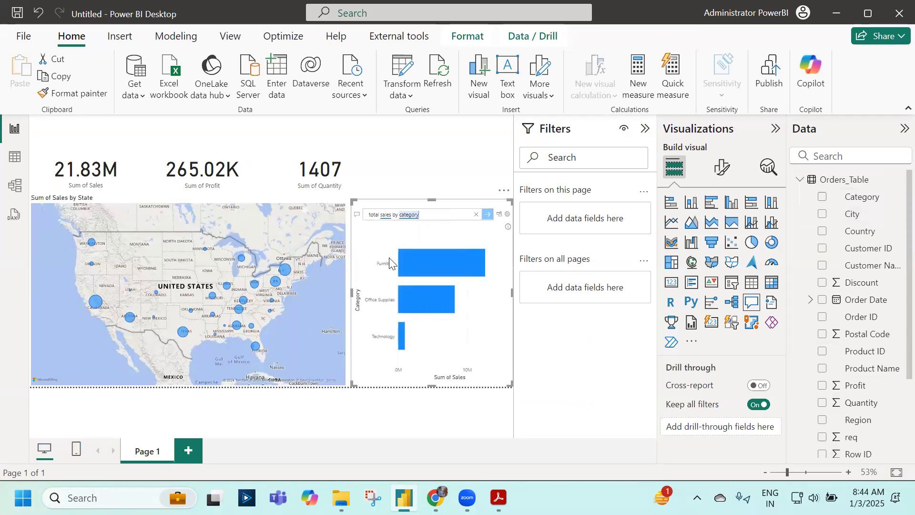
Step: Extend the category question with "in pie", then convert it to a standard visual shortened to the lower part of the space beside the map
click(421, 213)
text(in pi)
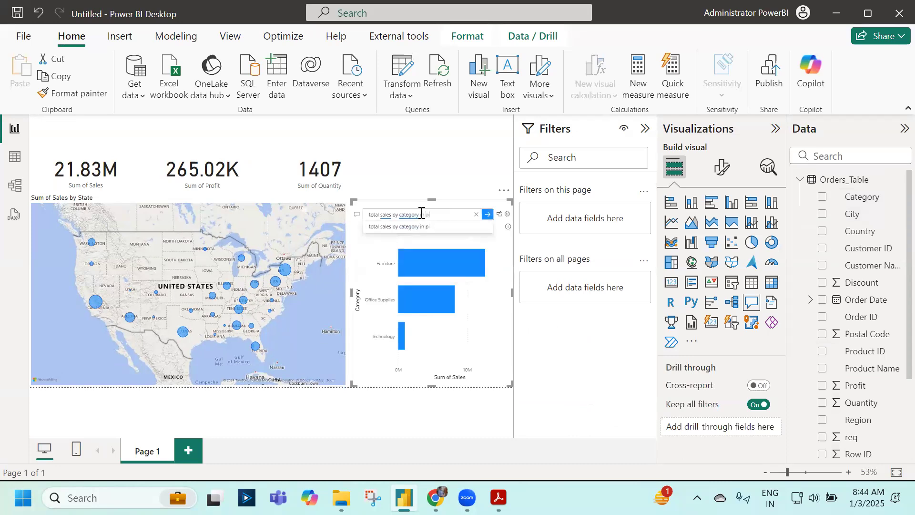
text(e)
click(419, 235)
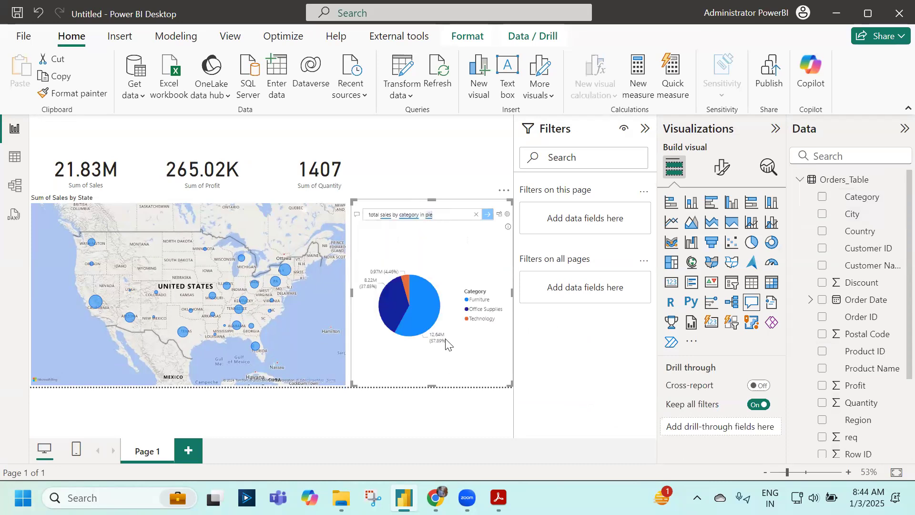
click(497, 215)
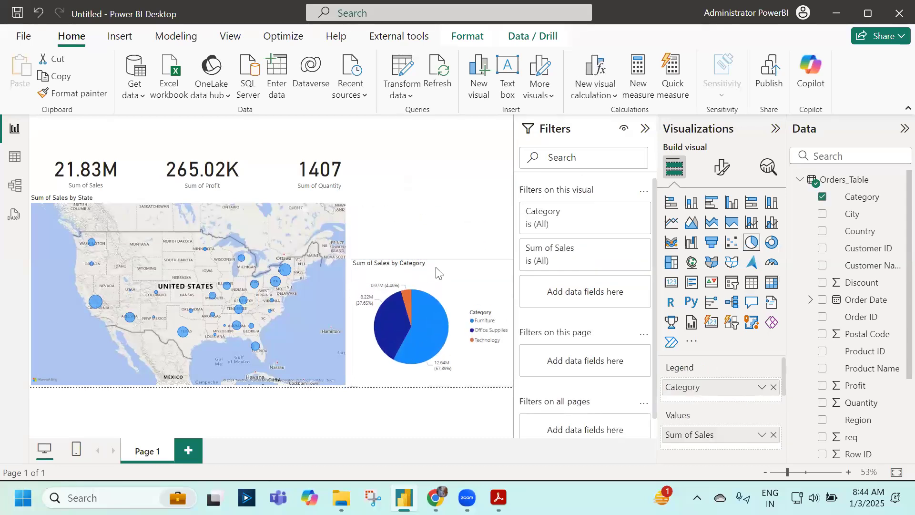
click(399, 241)
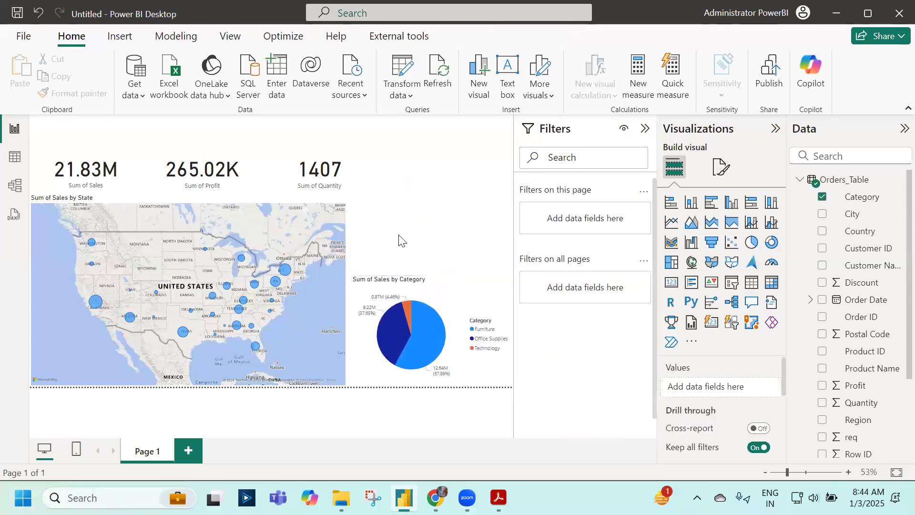
Step: Add a Q&A visual above the category pie chart, ask for "total sales by segment", and convert the result to a standard visual
double_click(399, 240)
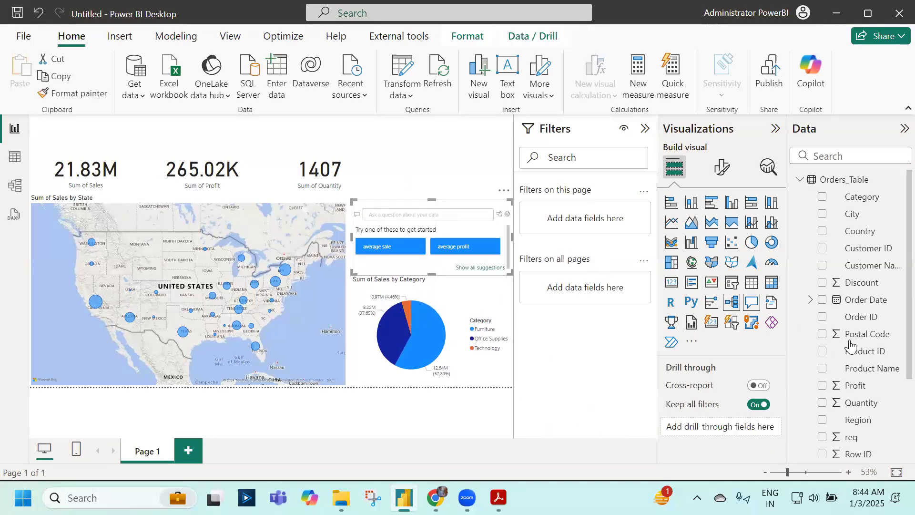
scroll(857, 362, down, 3)
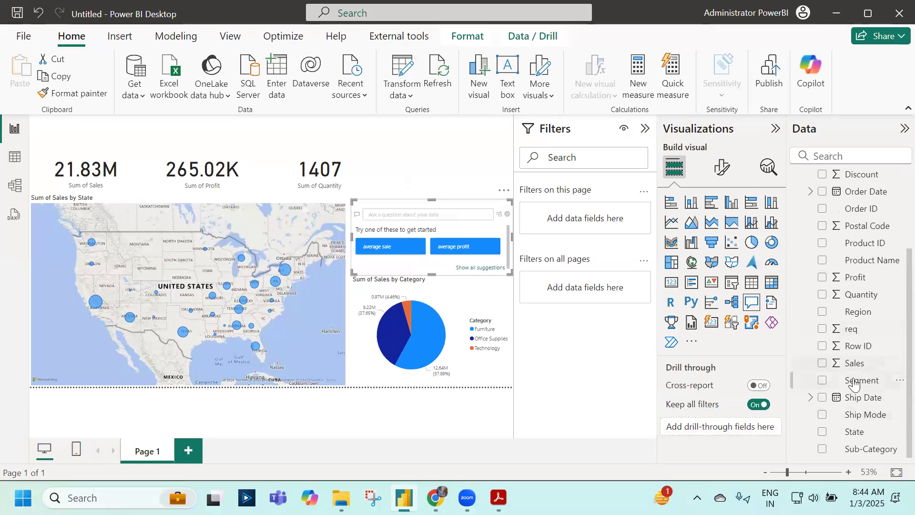
click(380, 222)
text(total s)
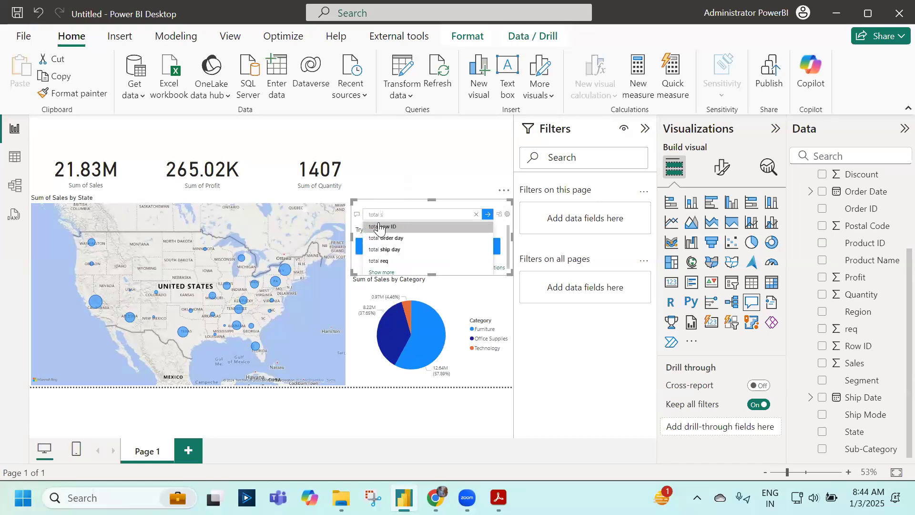
text(ales by segment)
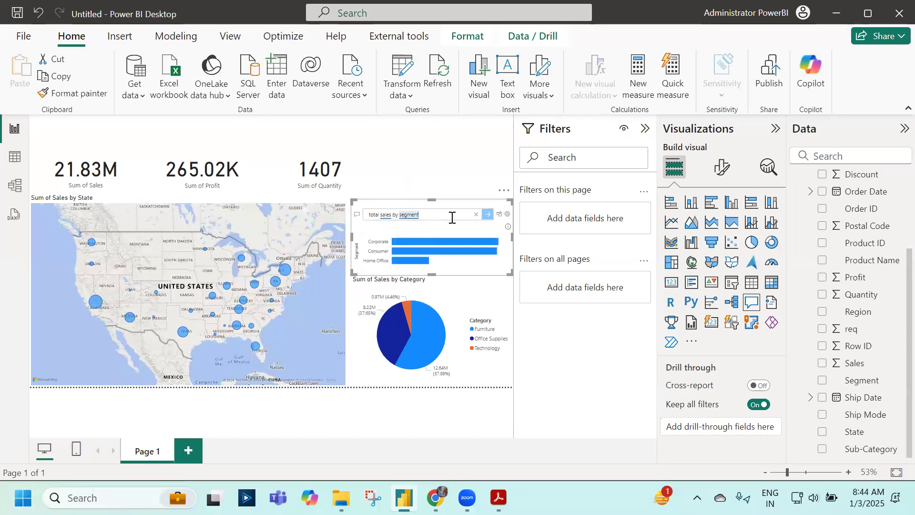
text( i)
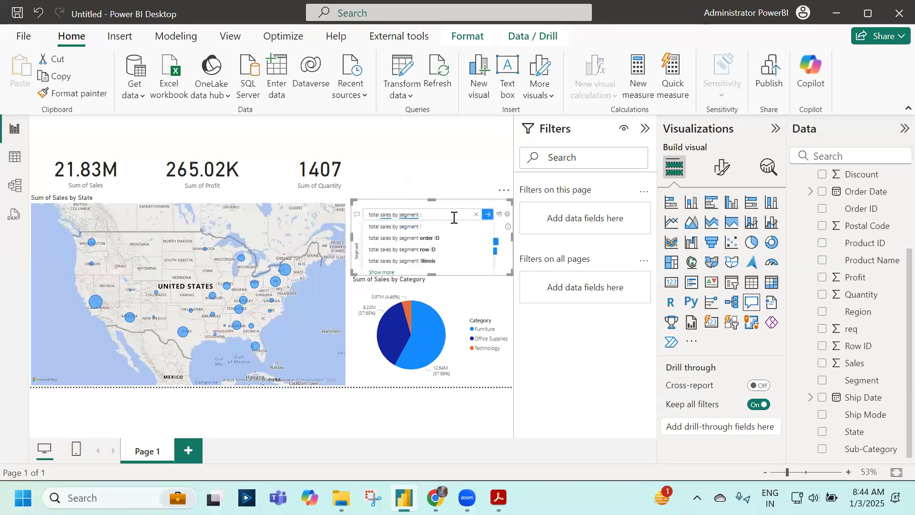
key(BackSpace)
key(BackSpace)
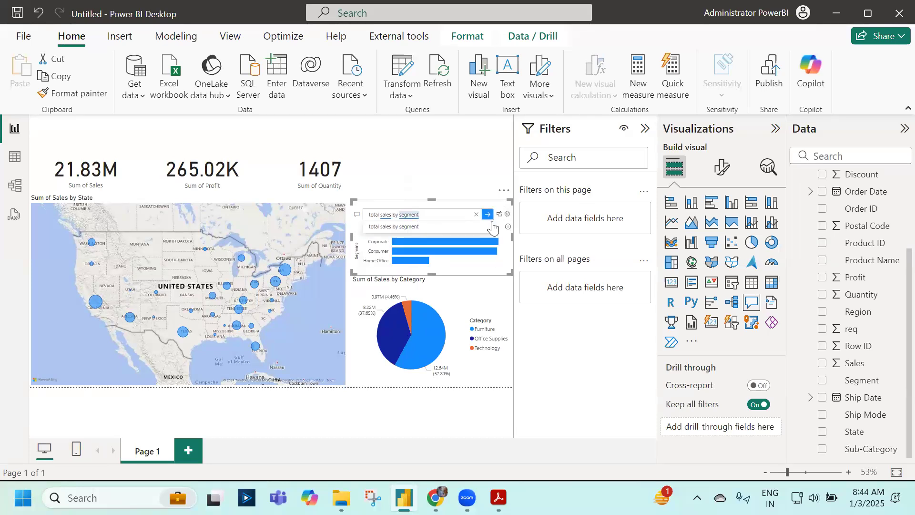
click(500, 214)
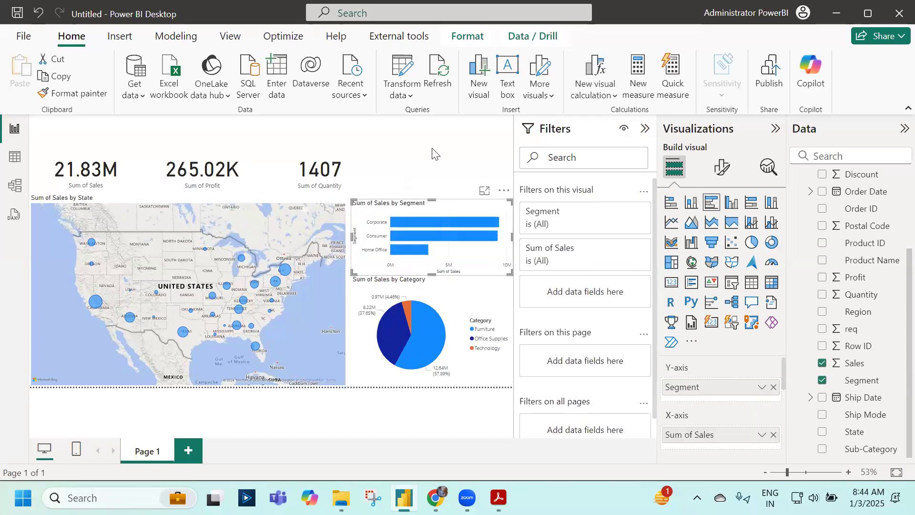
Step: Add a slicer for the Ship Mode field in the empty space above the segment bar chart
click(496, 133)
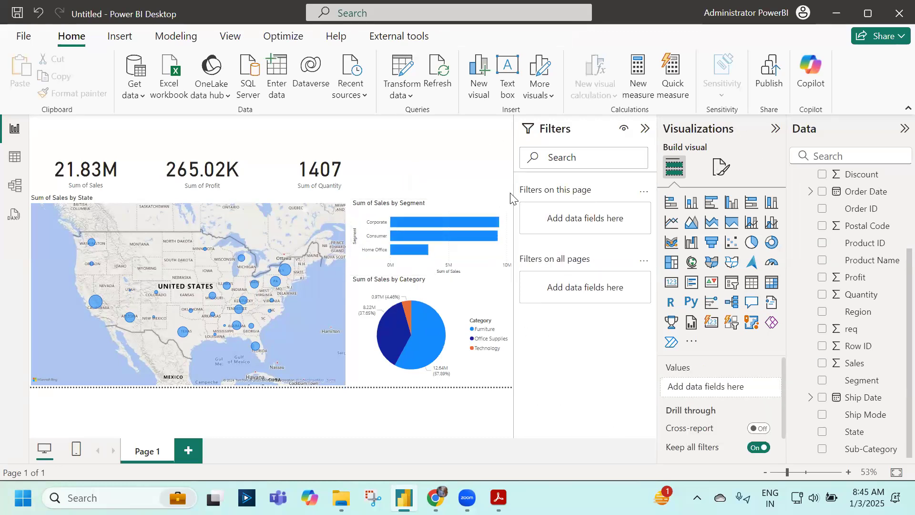
click(732, 284)
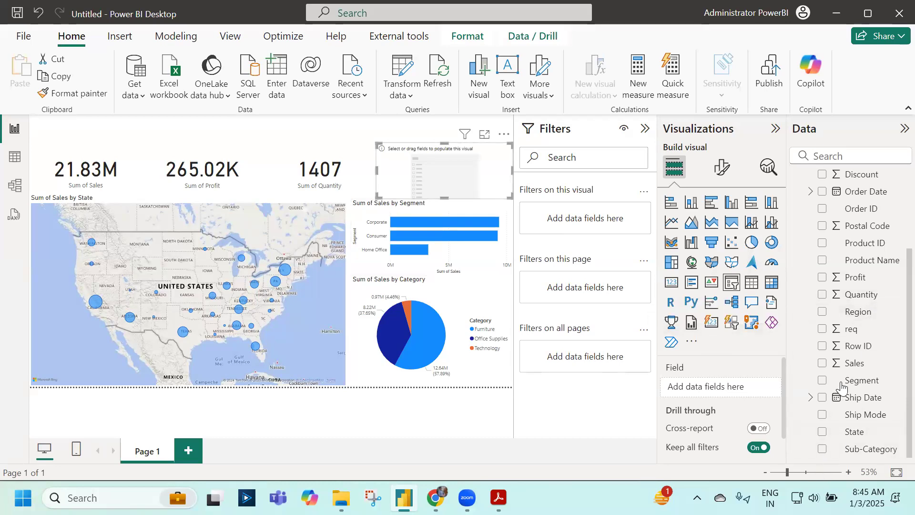
click(822, 416)
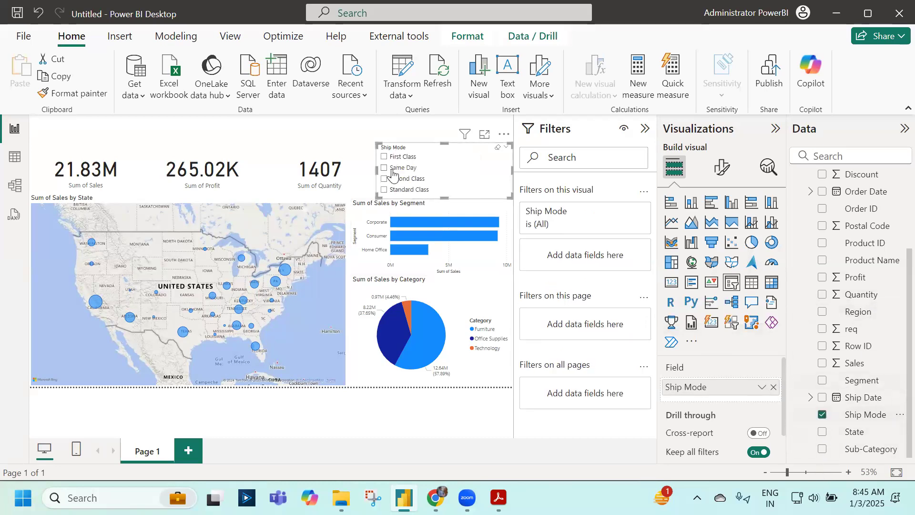
Step: Filter the report by First Class, Same Day, Second Class and Standard Class in turn, then clear the Ship Mode slicer
click(384, 157)
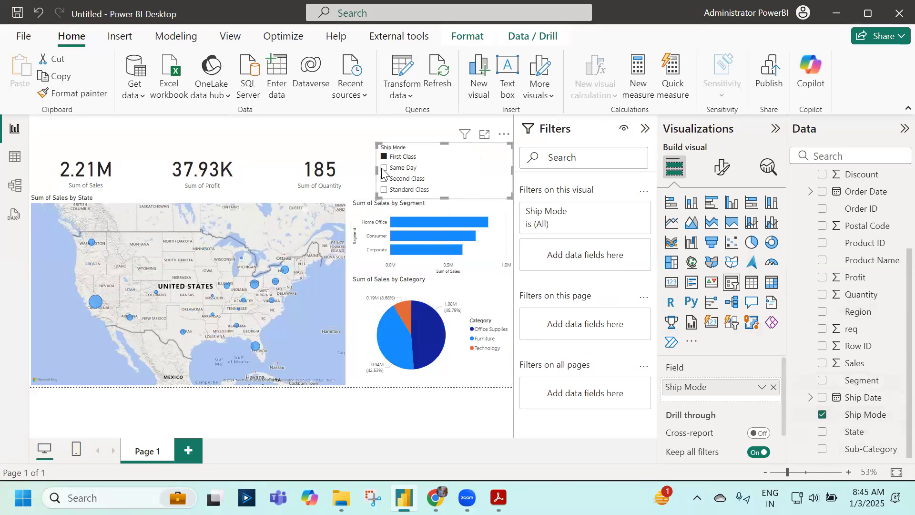
click(386, 168)
click(386, 179)
click(387, 190)
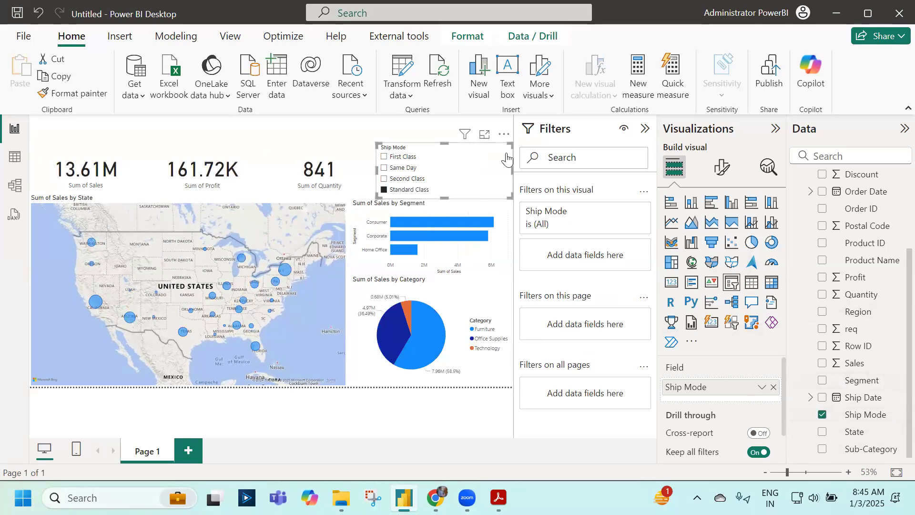
click(498, 147)
click(333, 138)
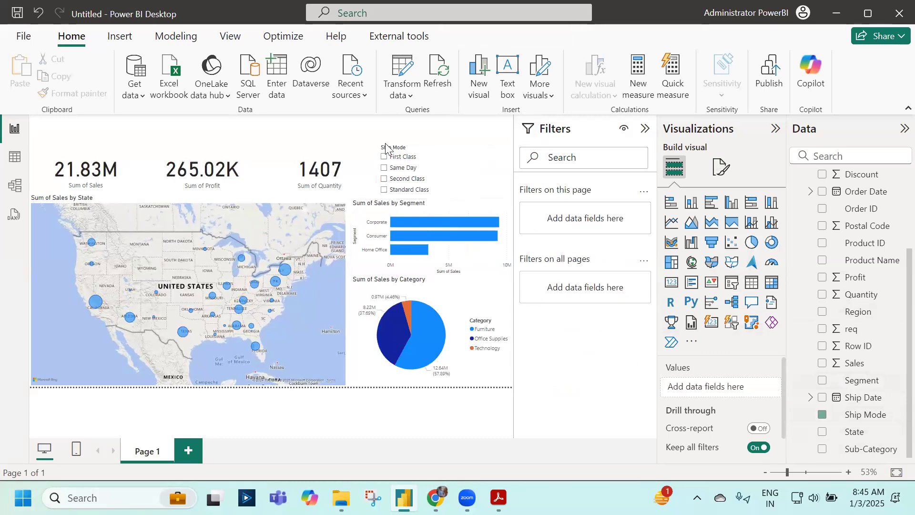
Step: Insert a text box, move it to the page's upper-left corner, and resize it into a thin banner across the full page width
click(444, 147)
click(453, 120)
click(506, 72)
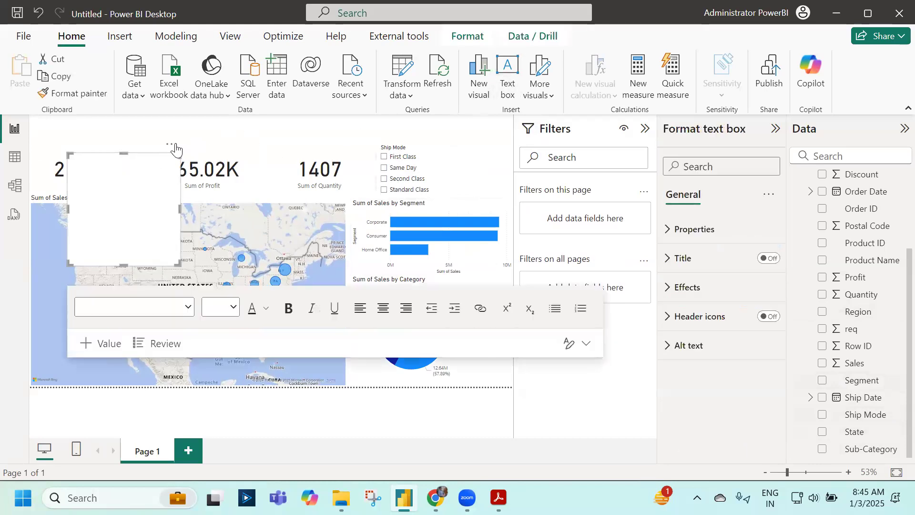
drag(99, 195, 61, 158)
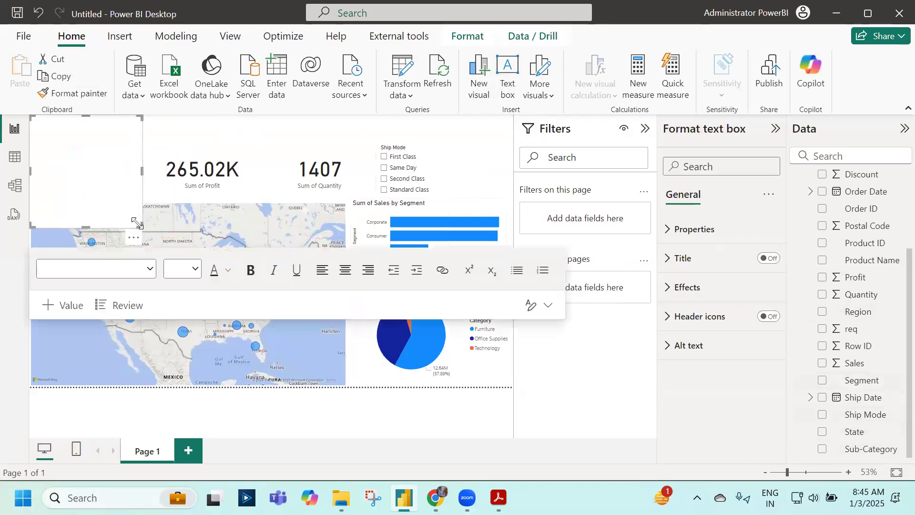
drag(138, 234, 341, 138)
drag(501, 129, 511, 139)
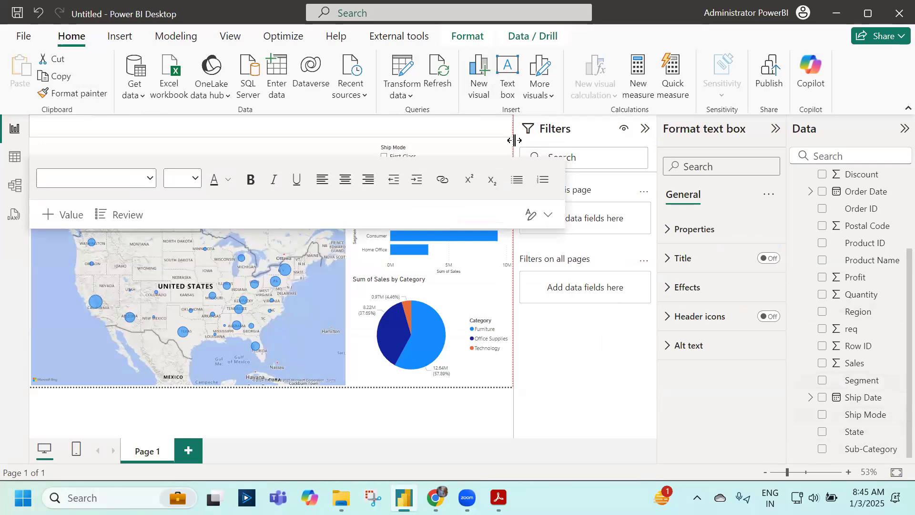
Step: Enter "SALES PERFORMACNE REPORT" as the title in the banner text box
click(168, 135)
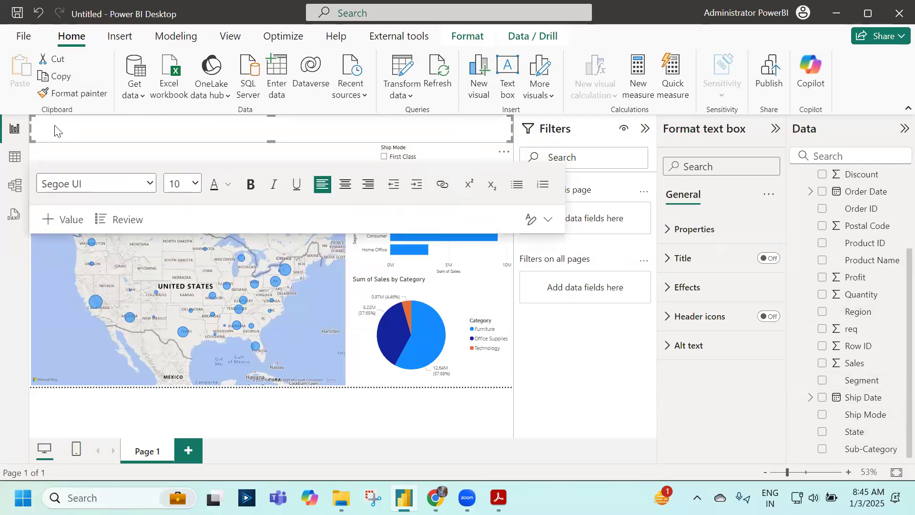
text(sale)
key(Caps_Lock)
text(S PERFORMAC)
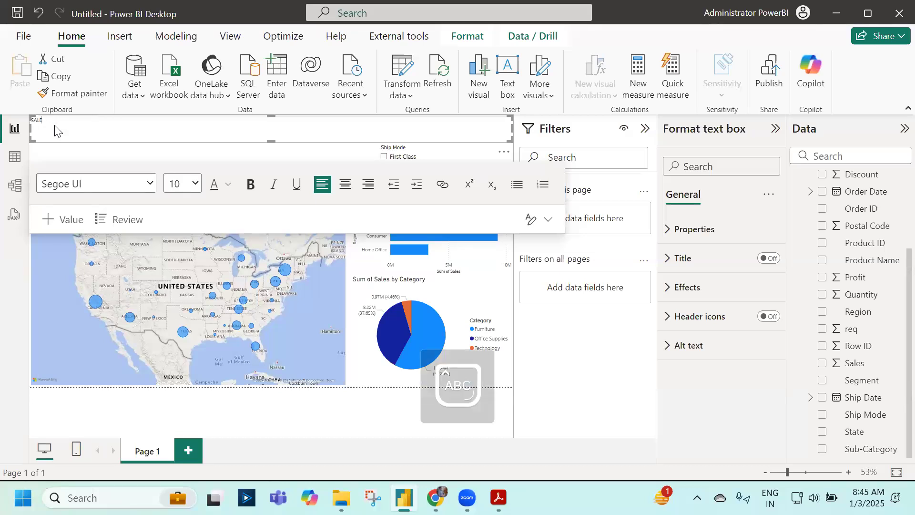
text(NE REPORT)
Step: Format the banner title as bold, size 24, centred and orange, then leave the text box
key(ctrl+a)
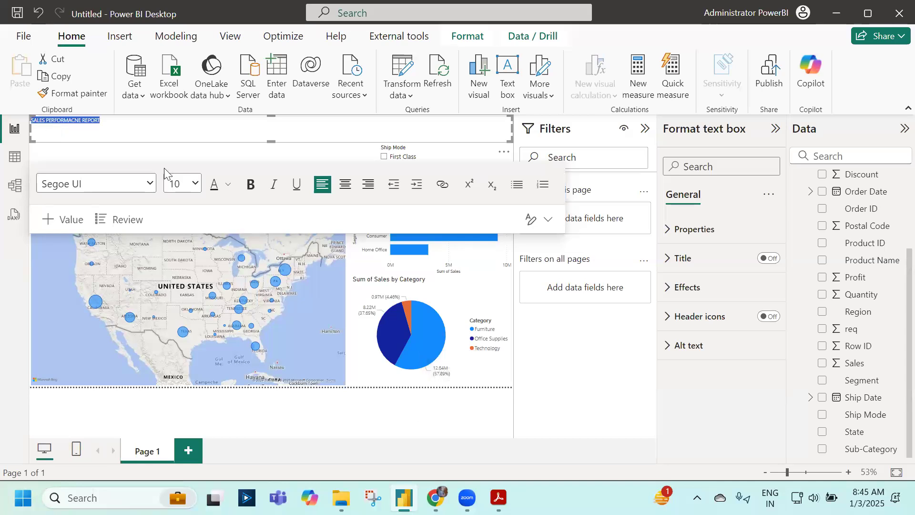
click(195, 186)
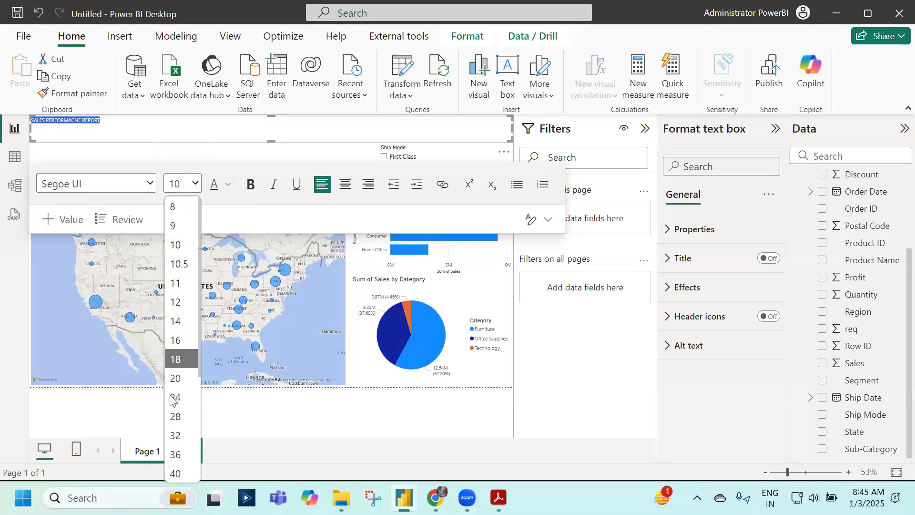
click(170, 400)
click(251, 186)
click(345, 186)
click(229, 185)
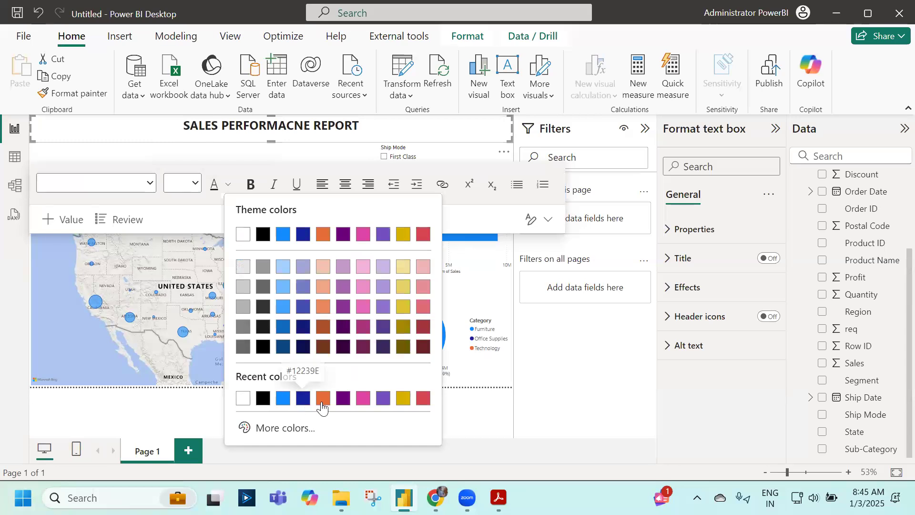
click(284, 326)
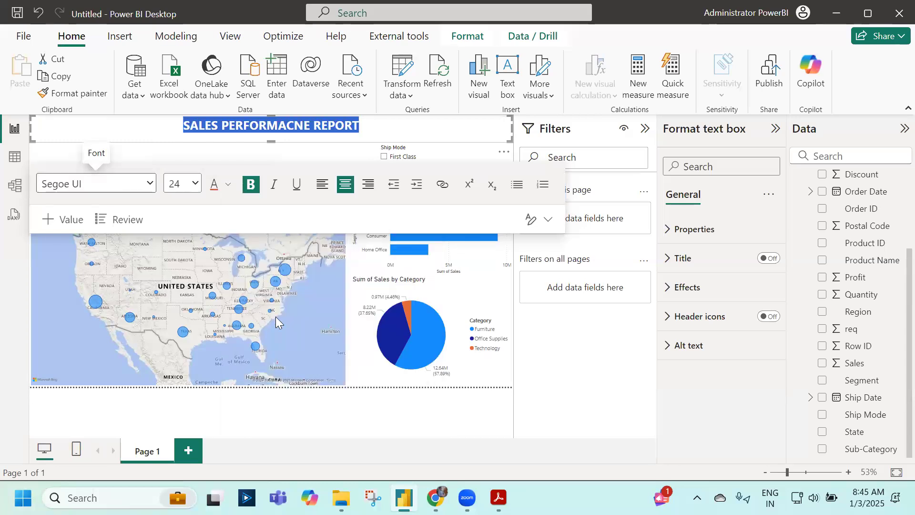
click(309, 319)
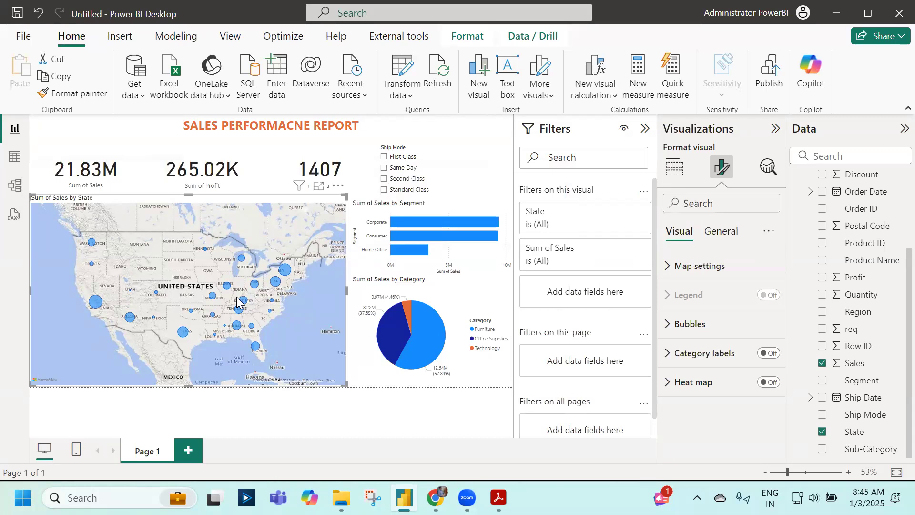
Step: Use the Ship Mode slicer to compare the report for First Class, Same Day, Second Class and Standard Class several times
click(384, 156)
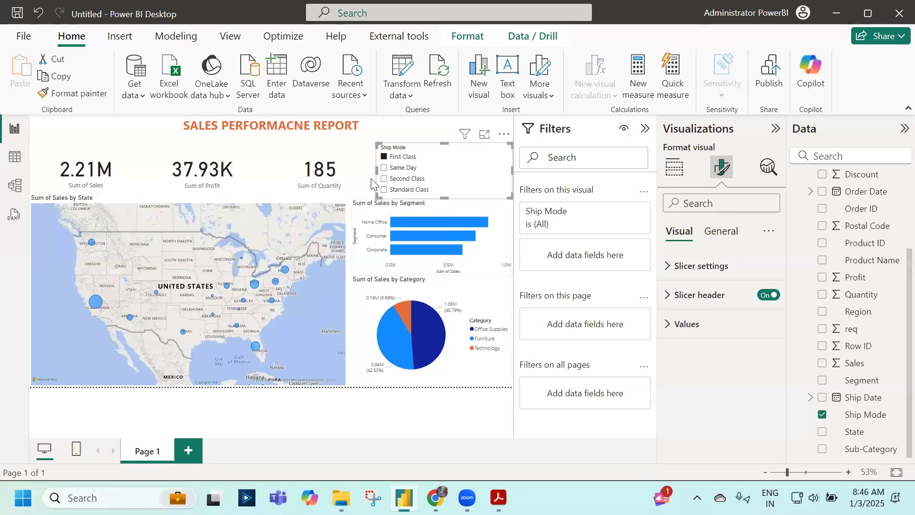
click(387, 169)
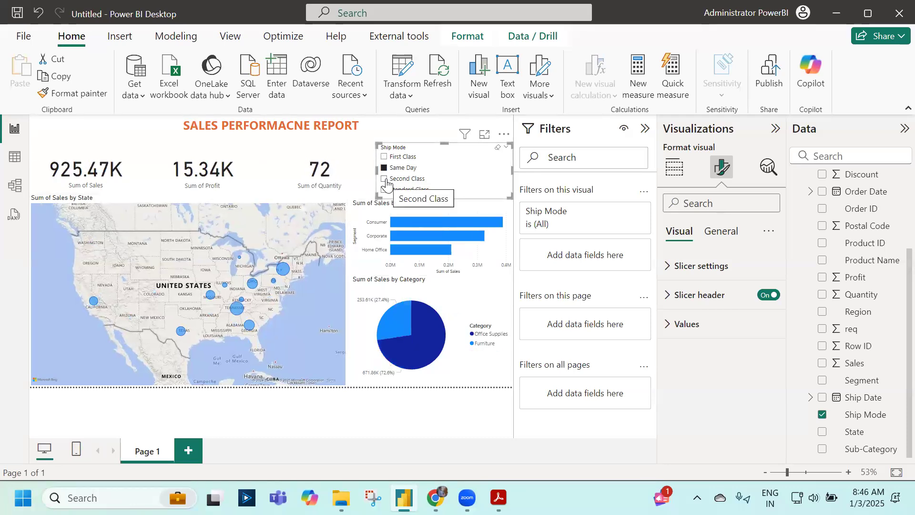
click(384, 179)
click(384, 190)
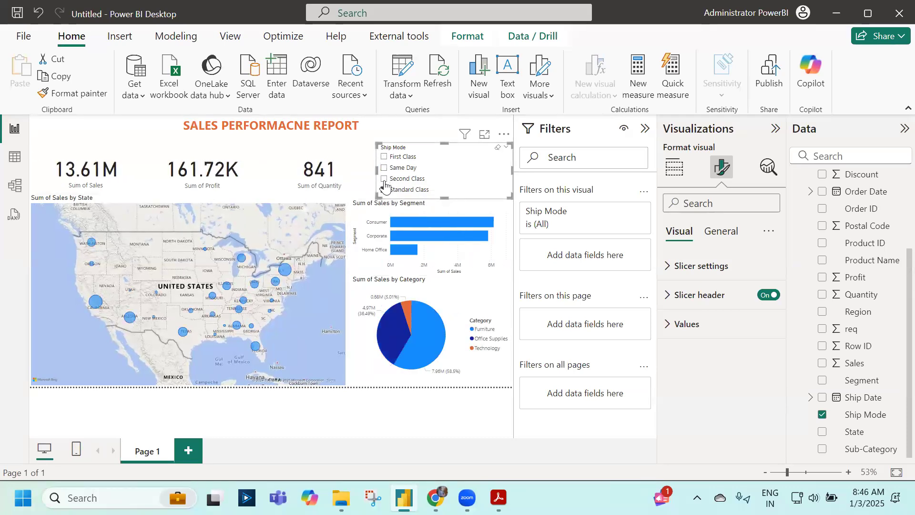
click(384, 179)
click(385, 190)
click(384, 168)
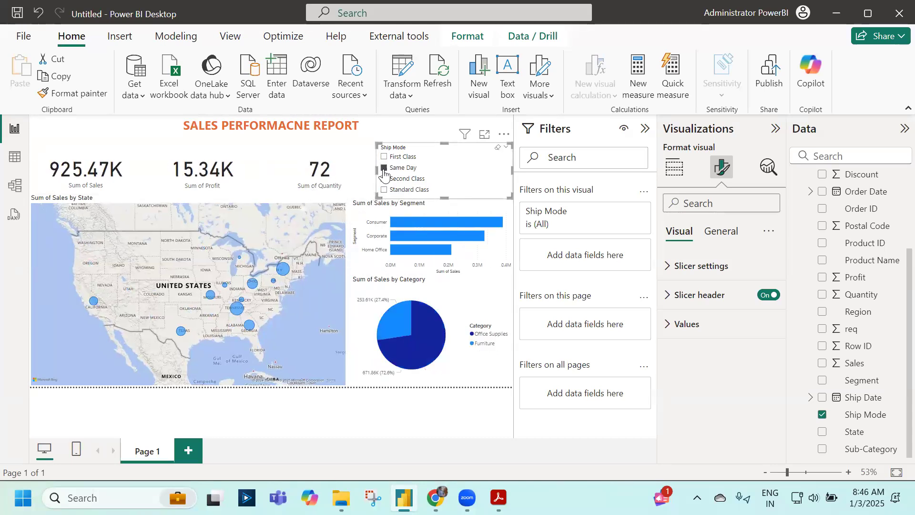
click(385, 157)
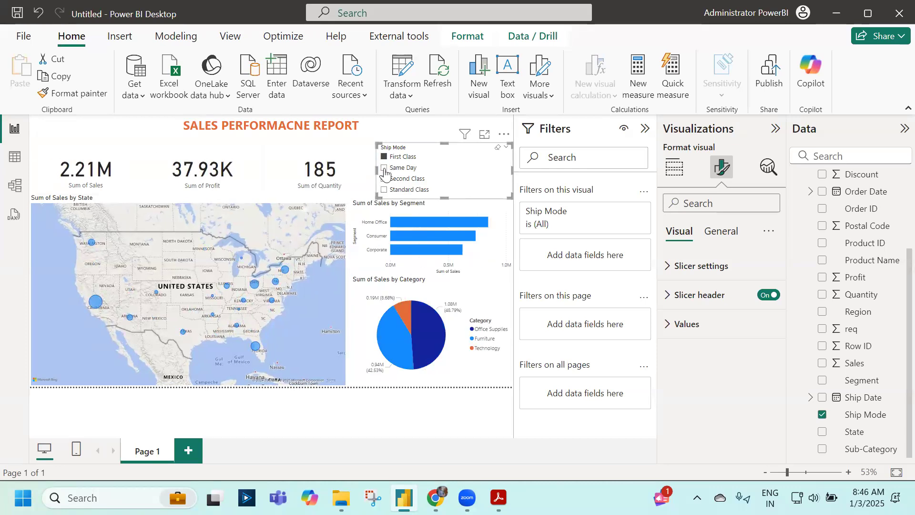
click(385, 191)
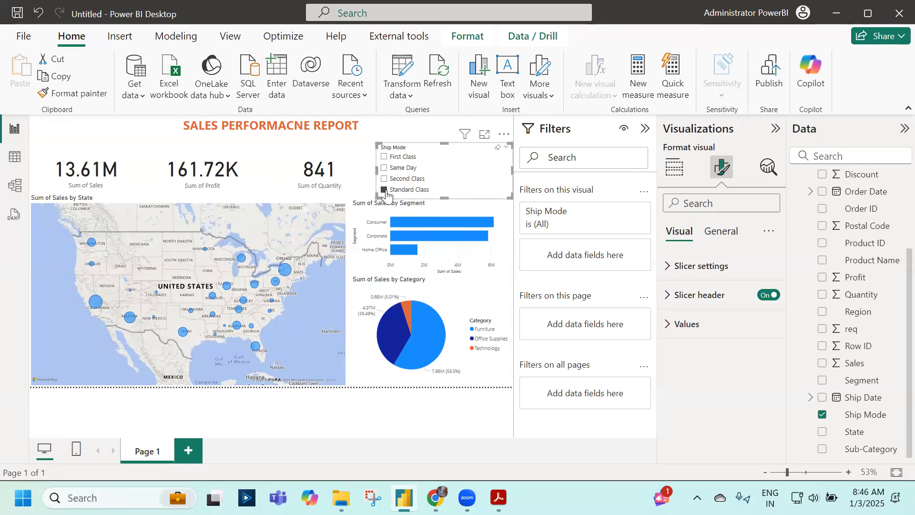
Step: Examine the rows of Orders_Table in the table view and return to the report page
click(15, 157)
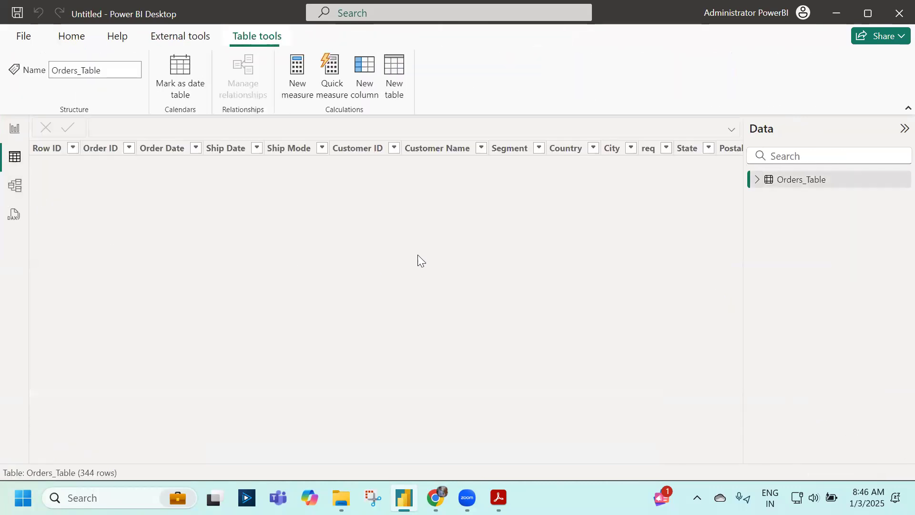
scroll(420, 257, down, 8)
scroll(420, 258, down, 10)
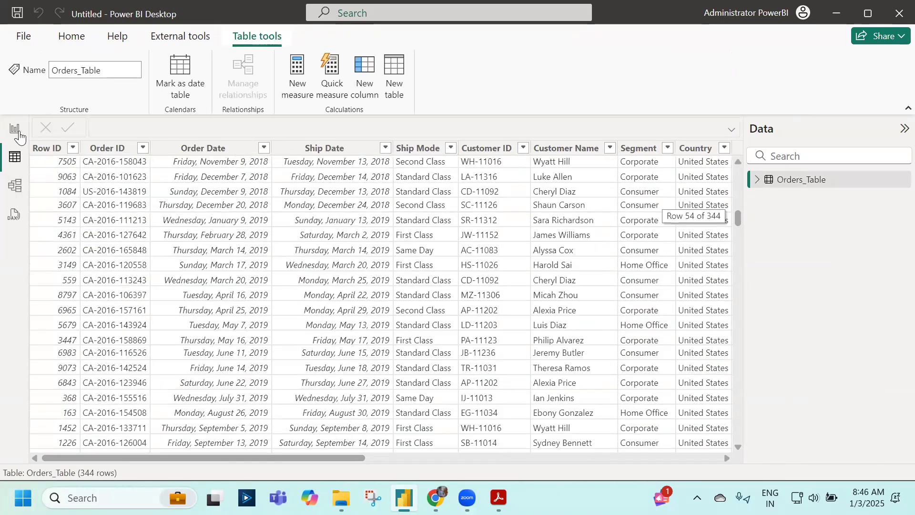
scroll(401, 191, down, 20)
scroll(498, 153, down, 10)
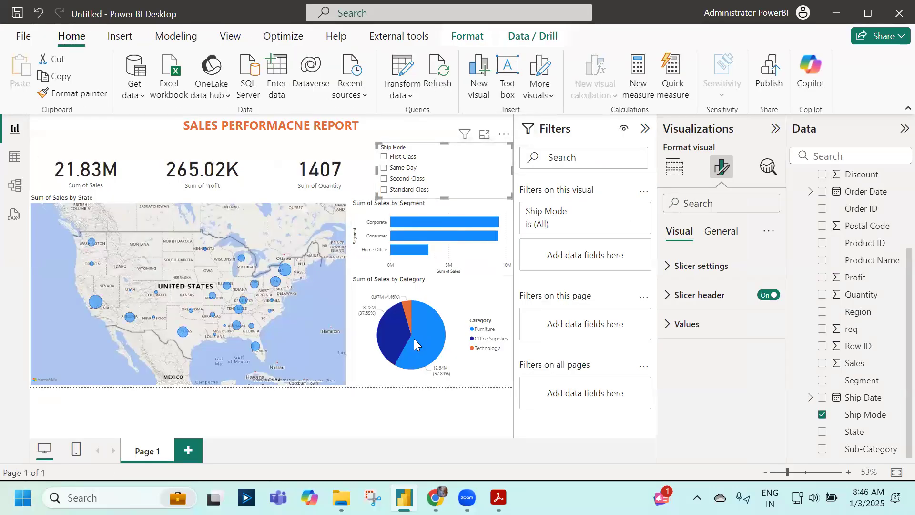
Step: Cross-filter the report by the Furniture, Office Supplies and Technology slices of the category pie chart, then clear the selection
mouse_move(414, 339)
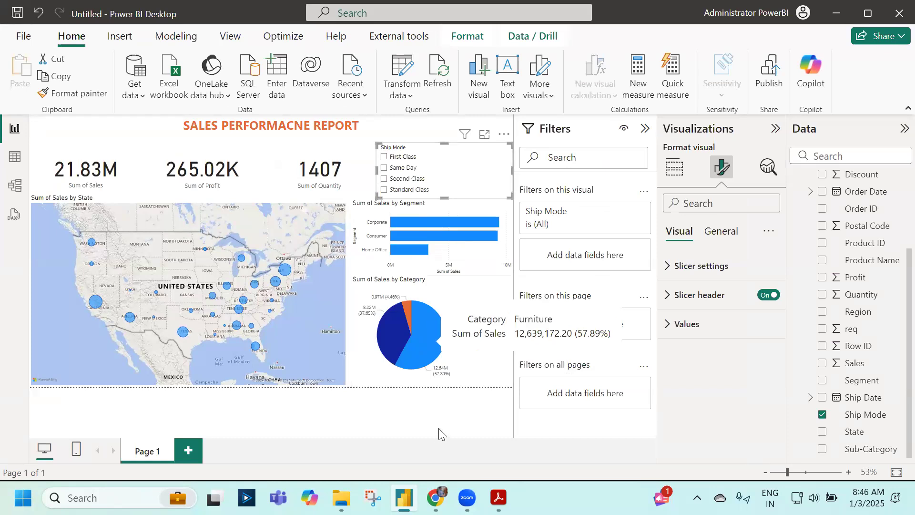
click(439, 331)
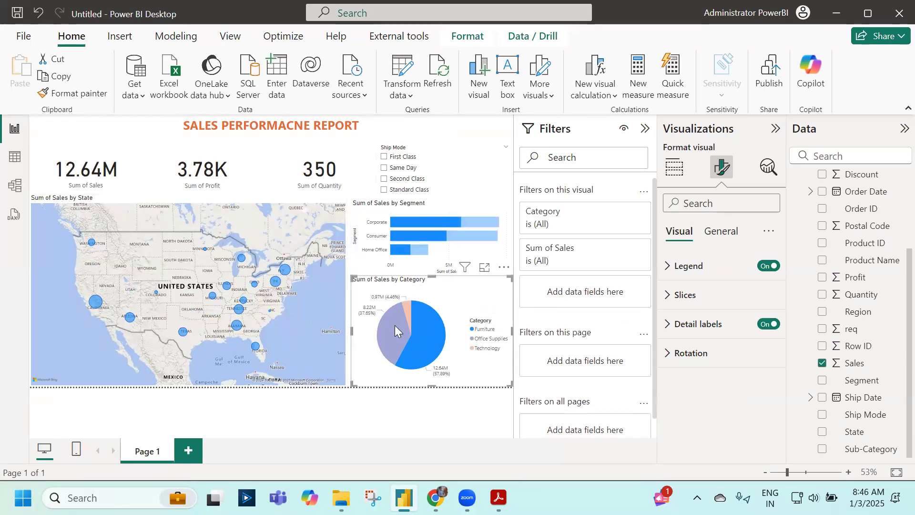
click(402, 307)
click(406, 305)
click(431, 320)
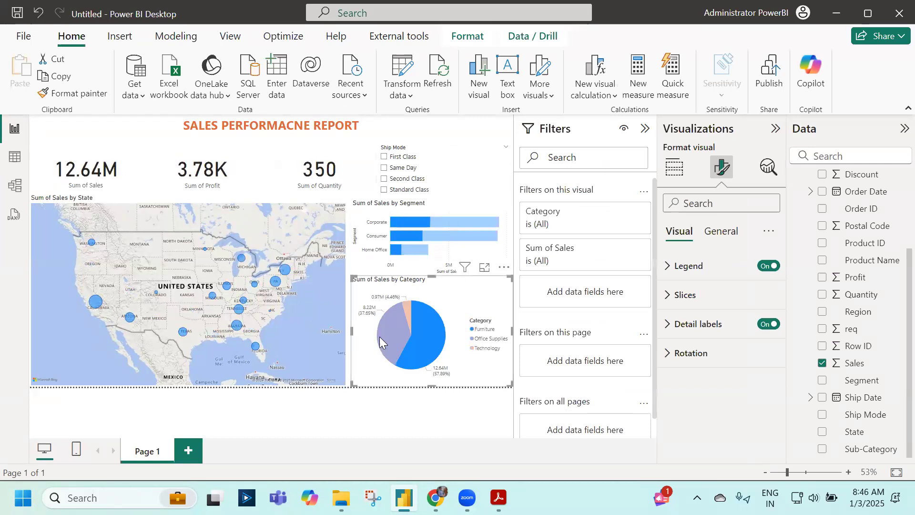
click(396, 318)
click(408, 309)
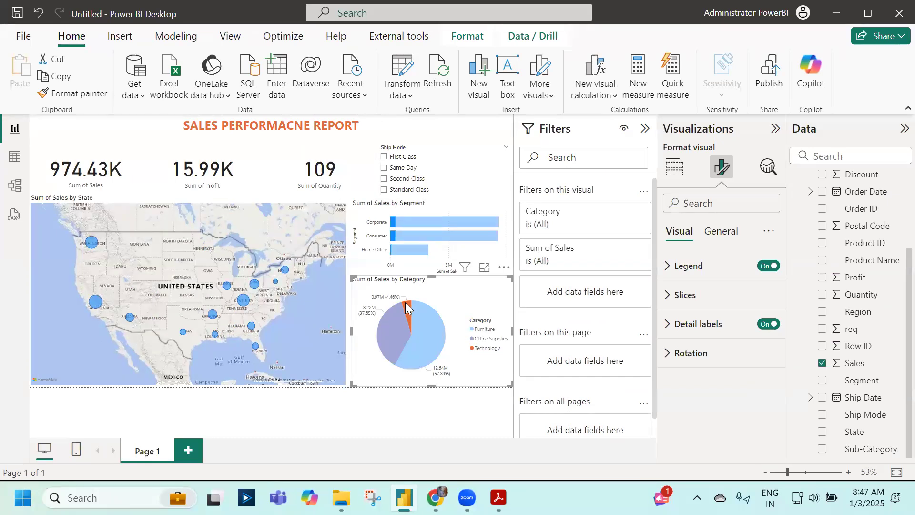
click(408, 309)
click(382, 344)
click(389, 331)
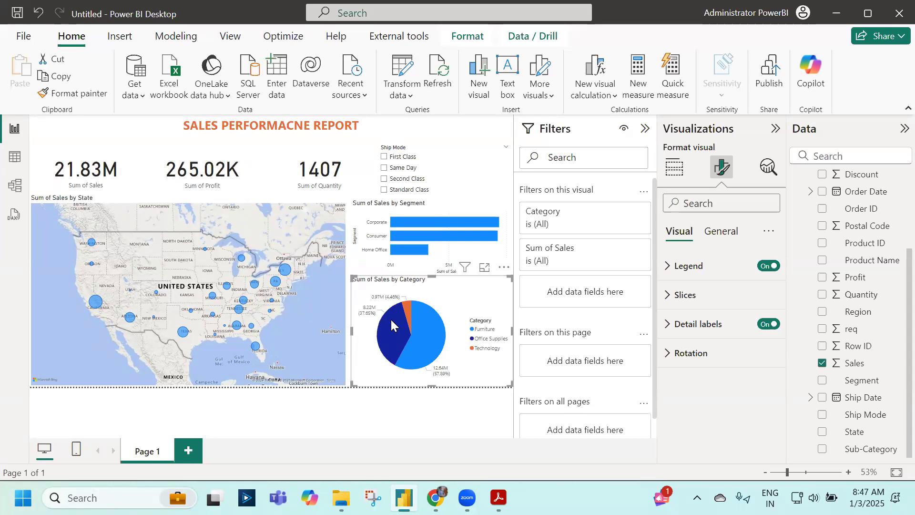
scroll(894, 241, up, 1)
scroll(894, 219, up, 3)
scroll(891, 245, down, 3)
Step: Start saving a copy of the report on this device and browse from the Desktop to the course material's 09_Sample Dashboards folder
click(19, 37)
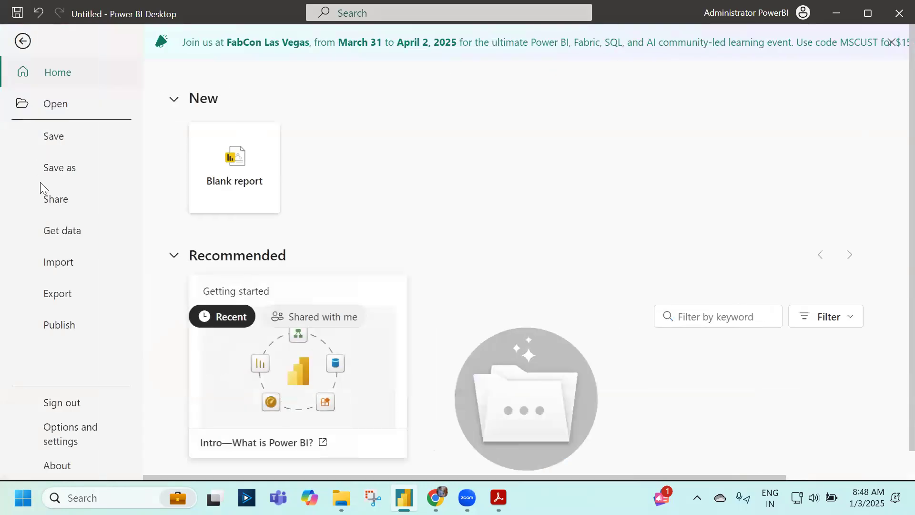
click(46, 168)
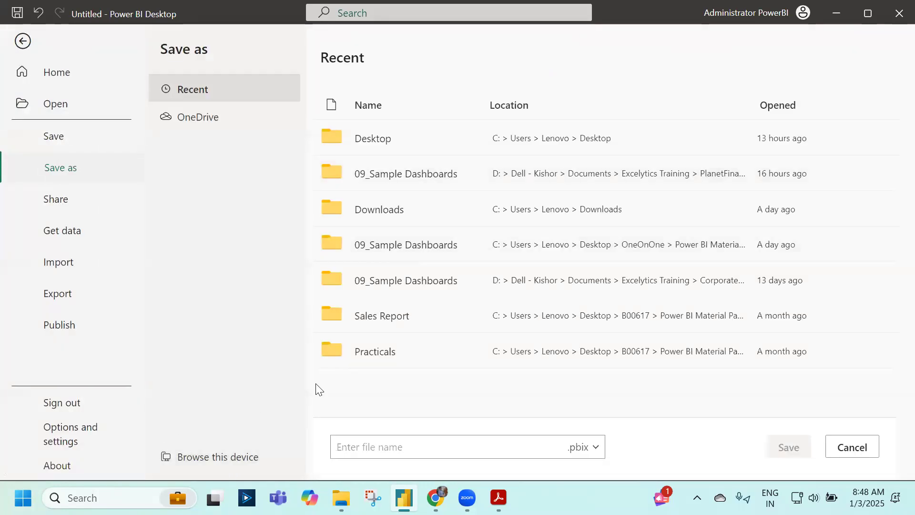
click(237, 458)
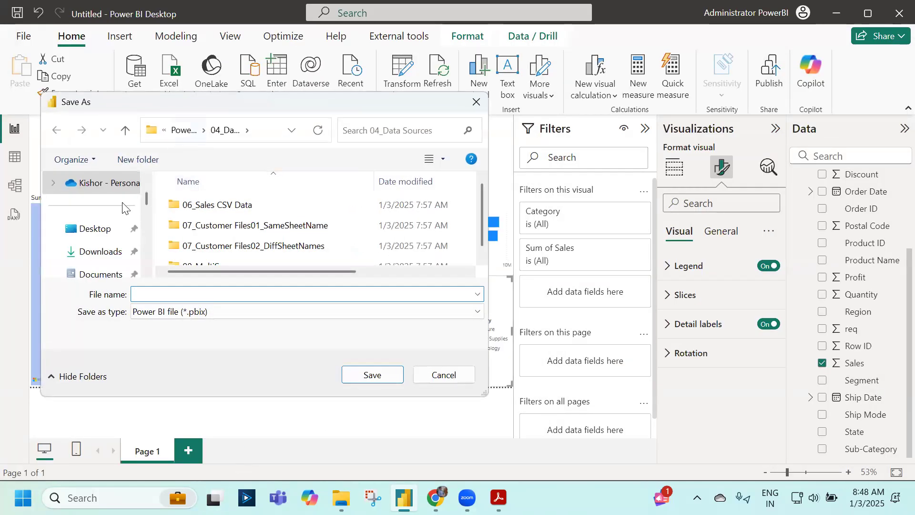
click(97, 230)
click(216, 262)
double_click(225, 222)
scroll(223, 246, down, 3)
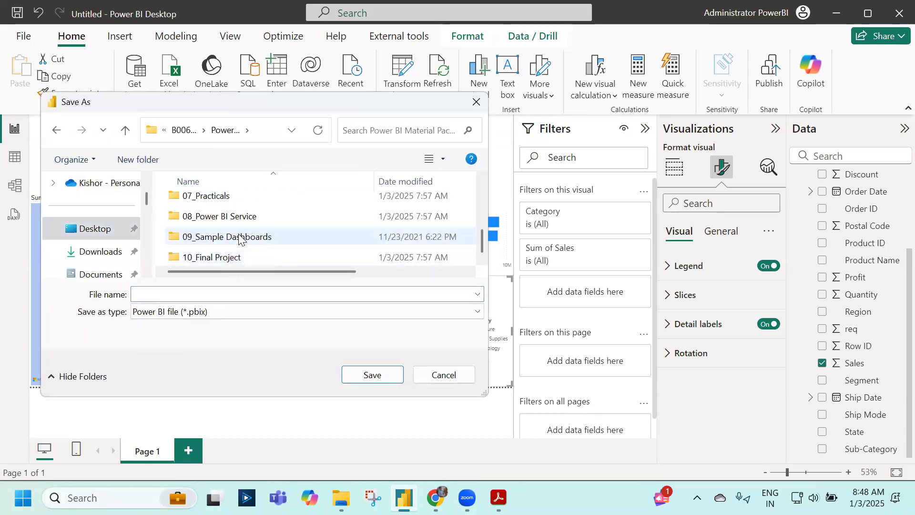
double_click(239, 237)
Step: Name the report file 00_DemoReport_20250103 and save it as a Power BI file
click(158, 293)
text(00_dEM)
key(BackSpace)
key(BackSpace)
key(BackSpace)
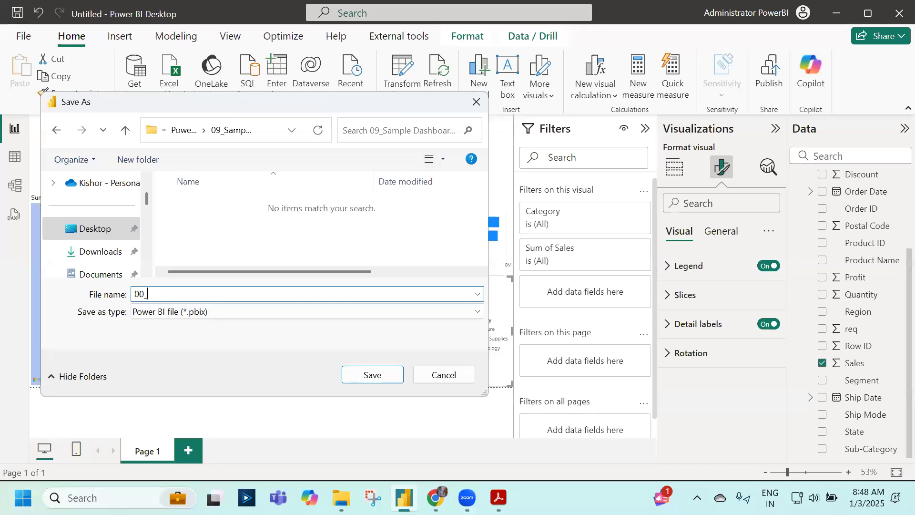
key(Caps_Lock)
text(De)
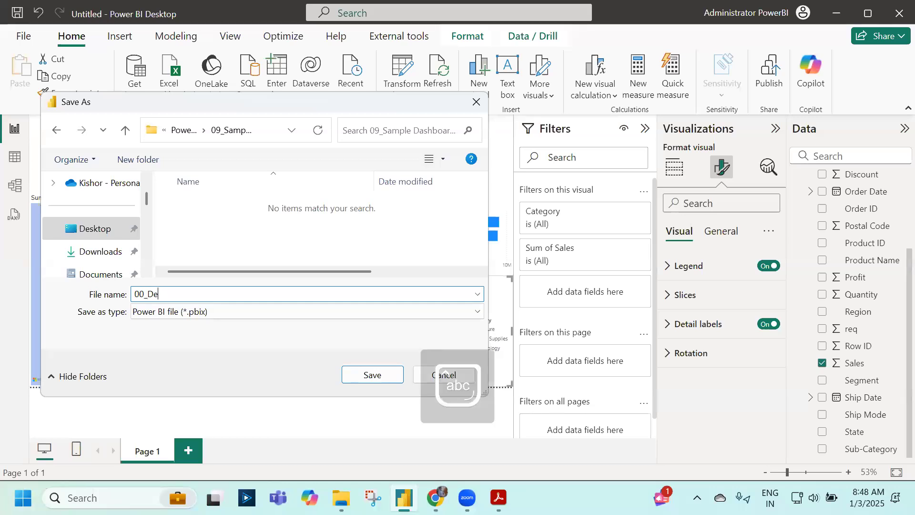
text(moReport_)
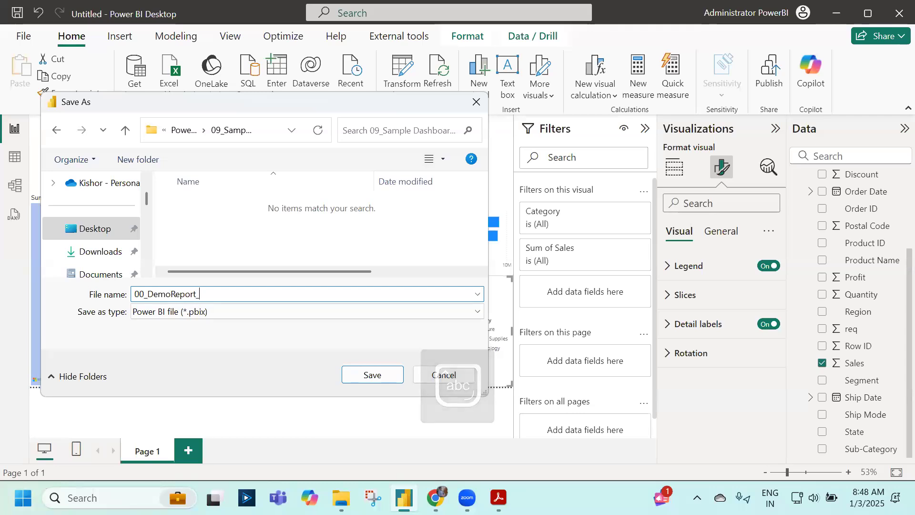
text(202)
text(50103)
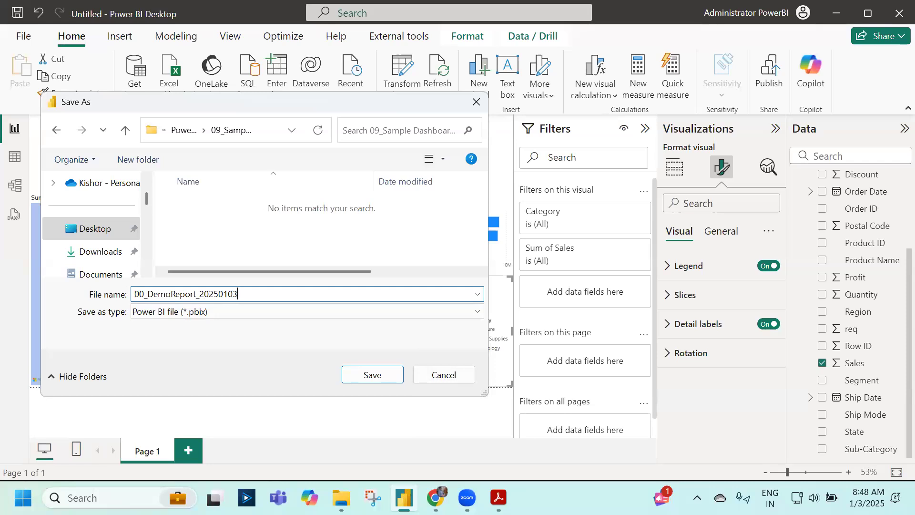
key(Return)
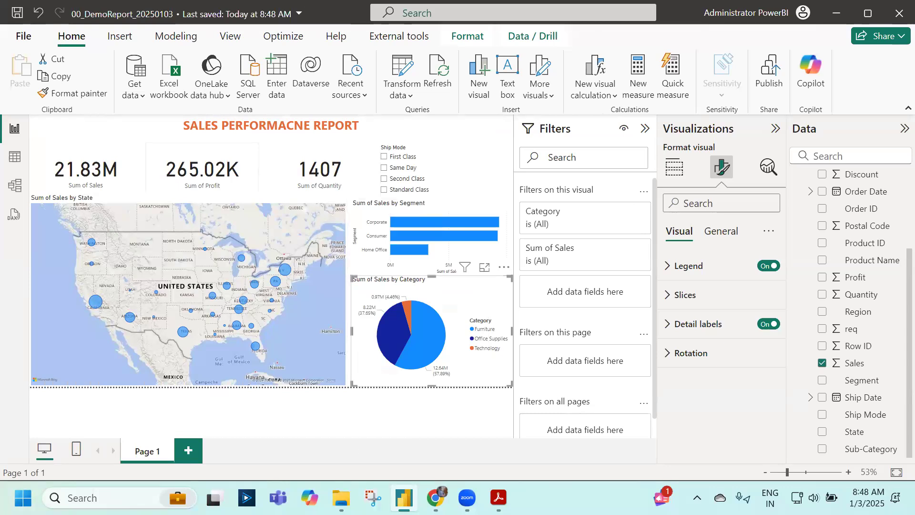
Step: Switch to the Power BI service in Chrome and open My workspace
click(435, 497)
key(super+Up)
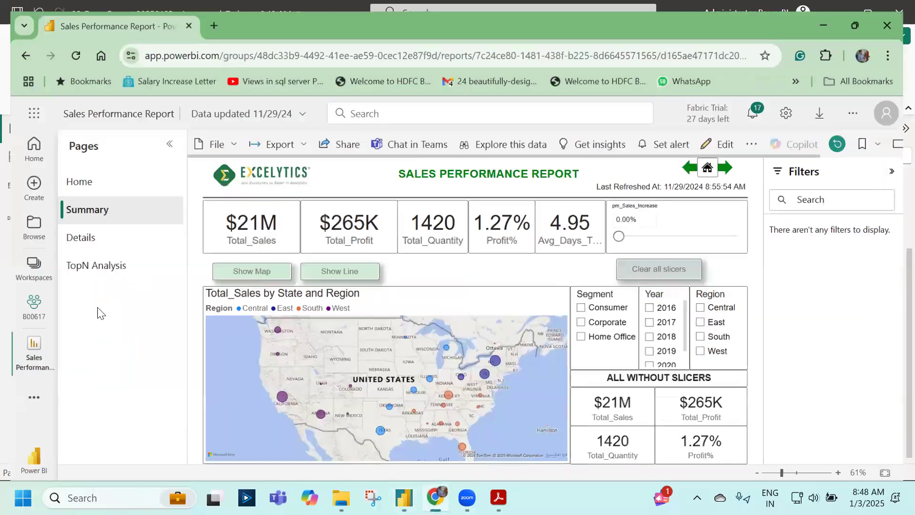
click(34, 248)
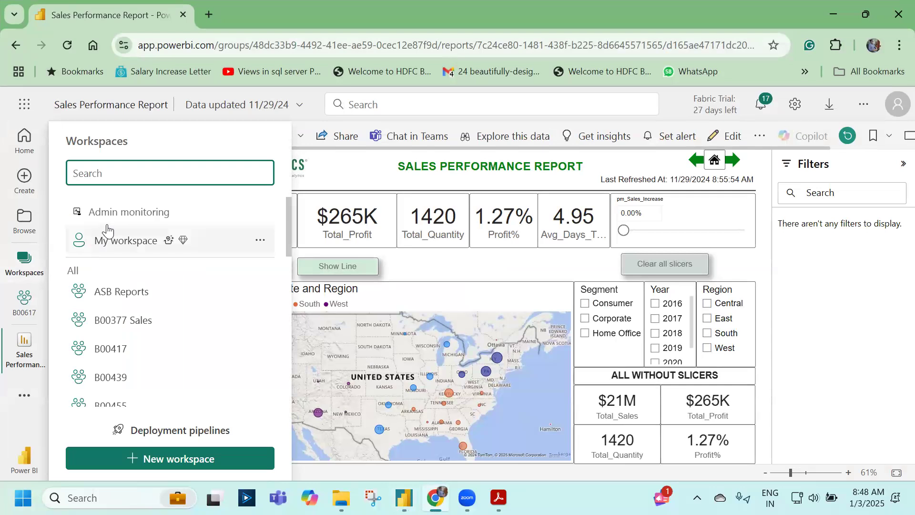
click(107, 240)
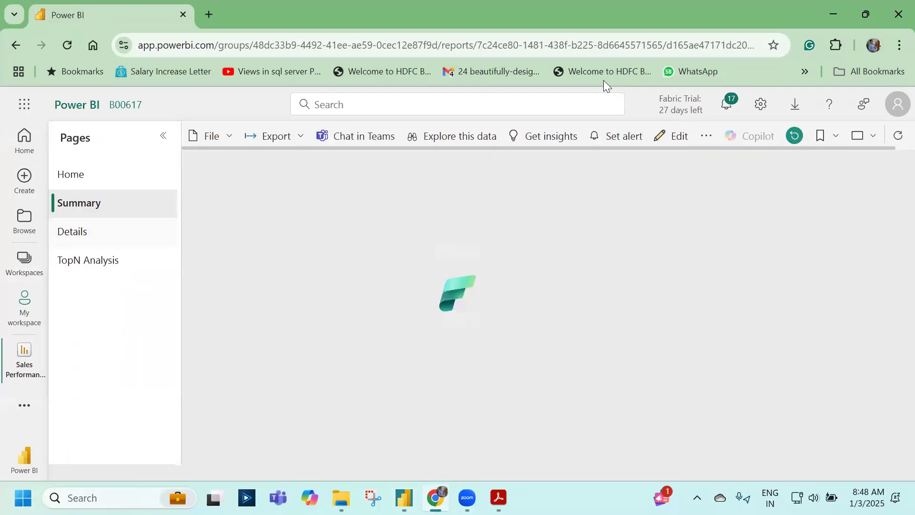
Step: Return to Power BI Desktop and publish the report to My workspace
click(834, 14)
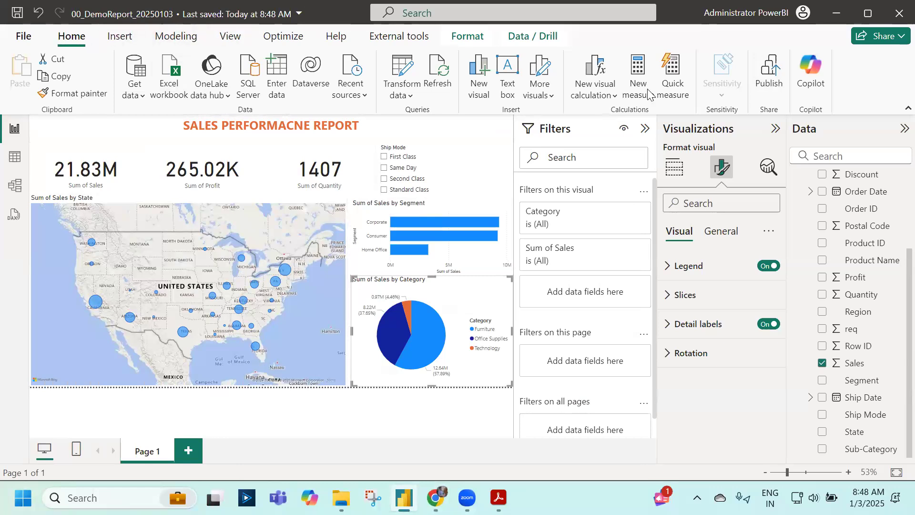
click(769, 74)
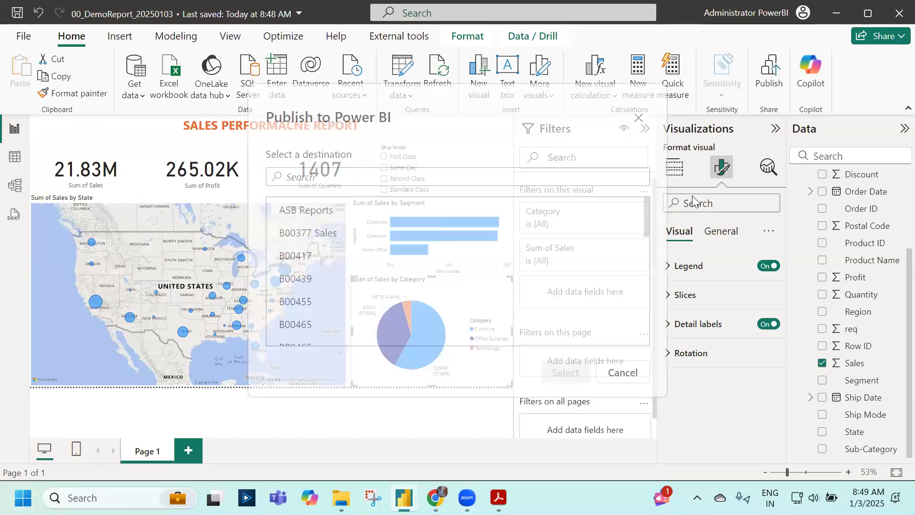
scroll(334, 308, down, 5)
scroll(336, 296, up, 2)
click(336, 317)
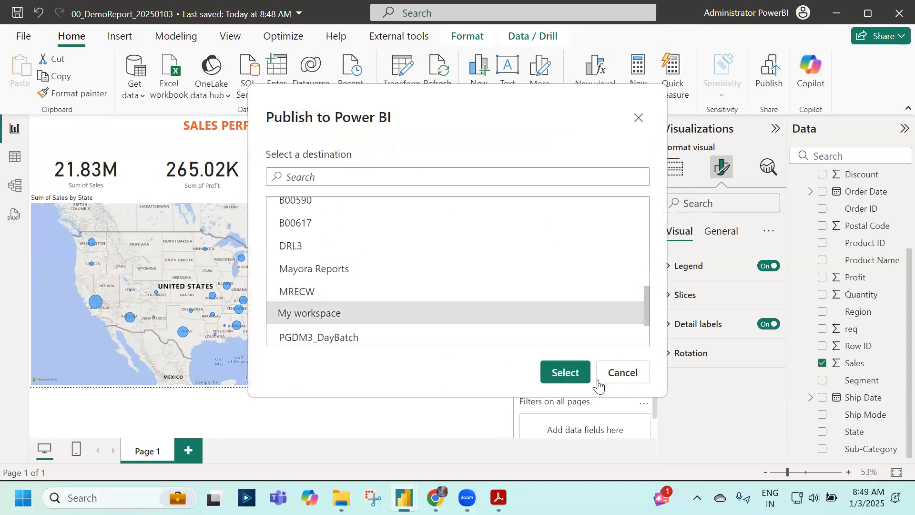
click(553, 372)
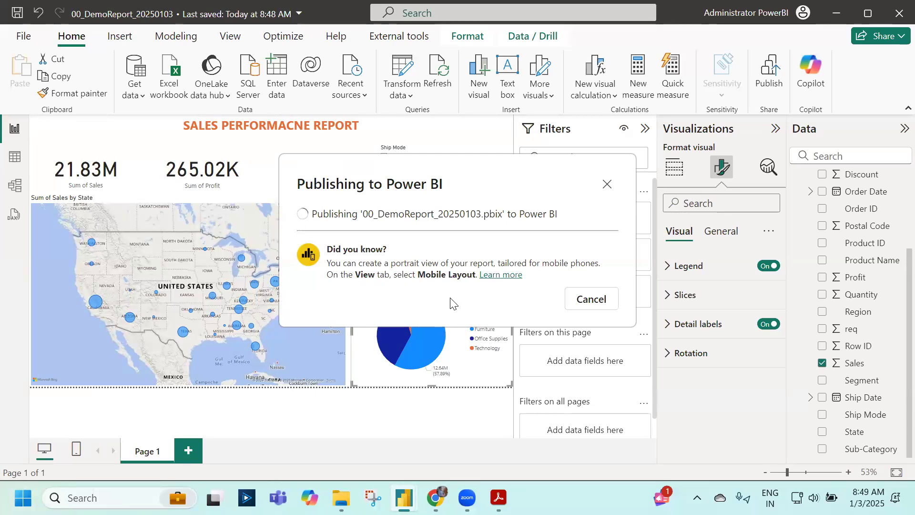
Step: Switch to the Power BI service in Chrome, reload My workspace and open the published 00_DemoReport_20250103 report
click(492, 231)
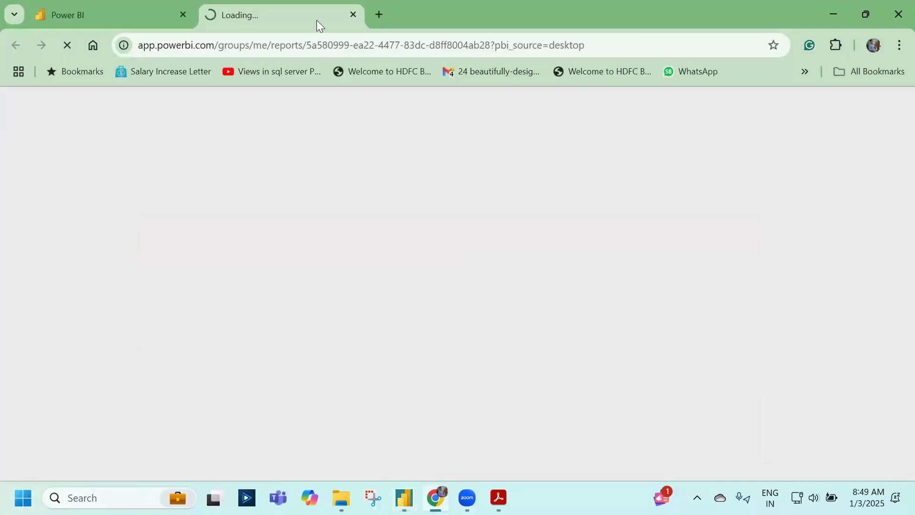
click(350, 20)
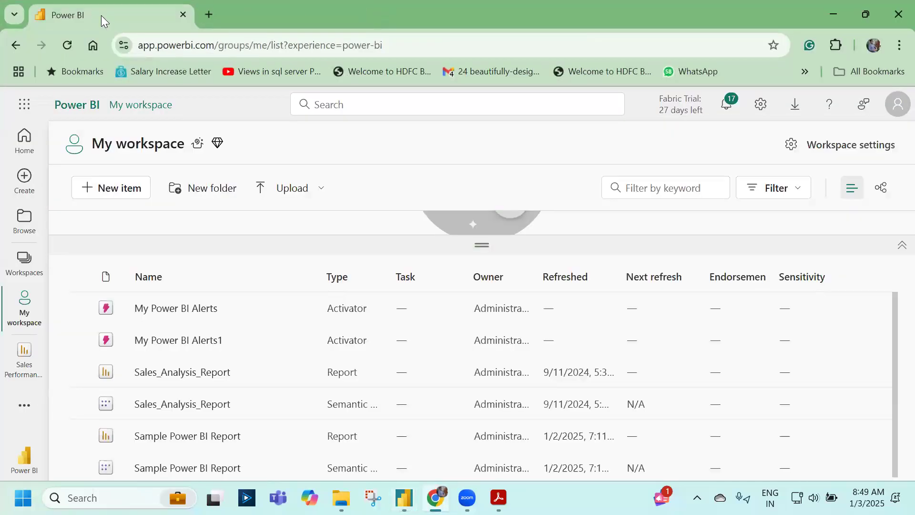
click(70, 45)
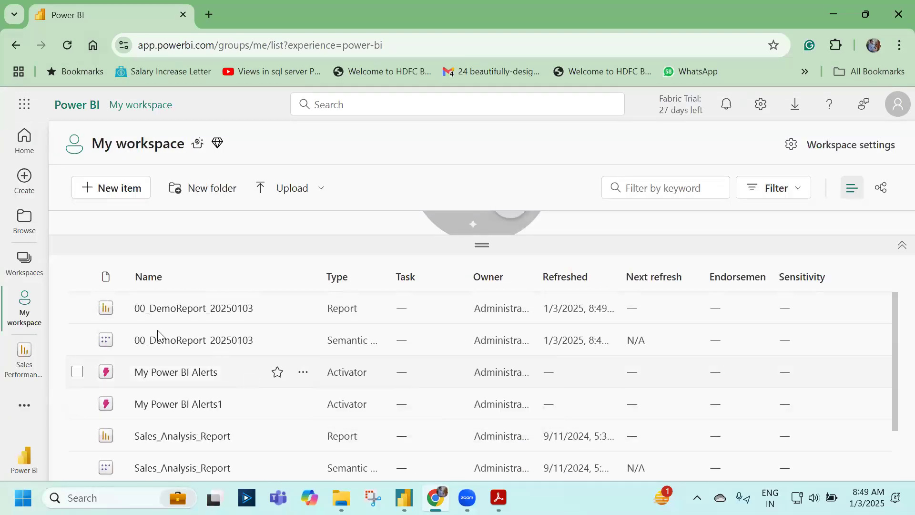
click(163, 314)
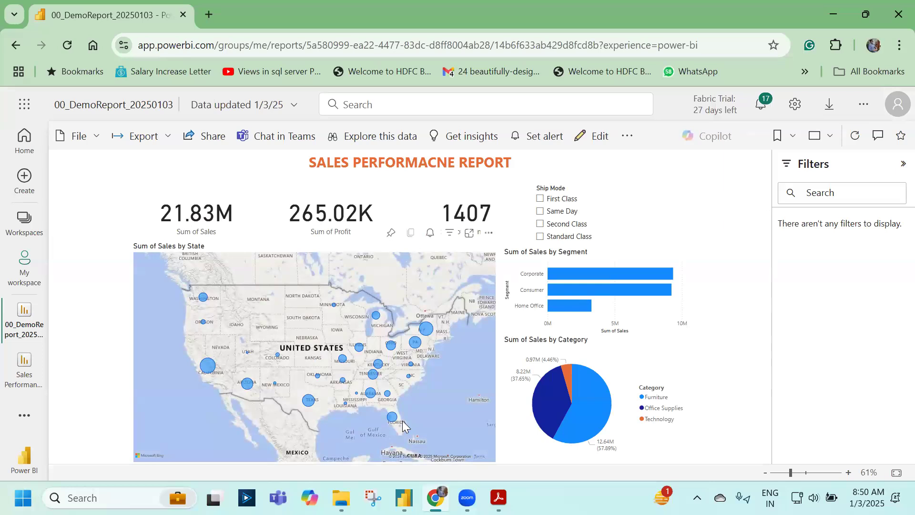
Step: Cross-filter the published report by California on the map and by the Same Day ship mode, then clear both selections
click(208, 366)
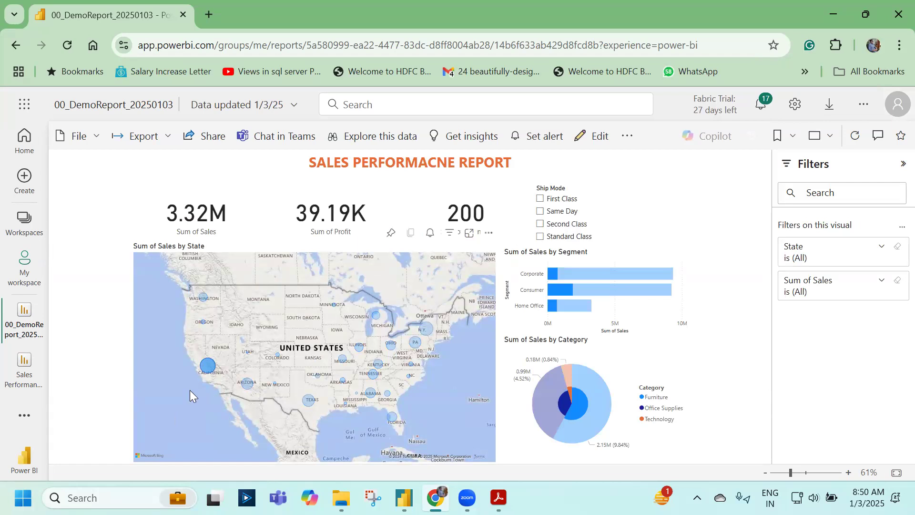
click(542, 212)
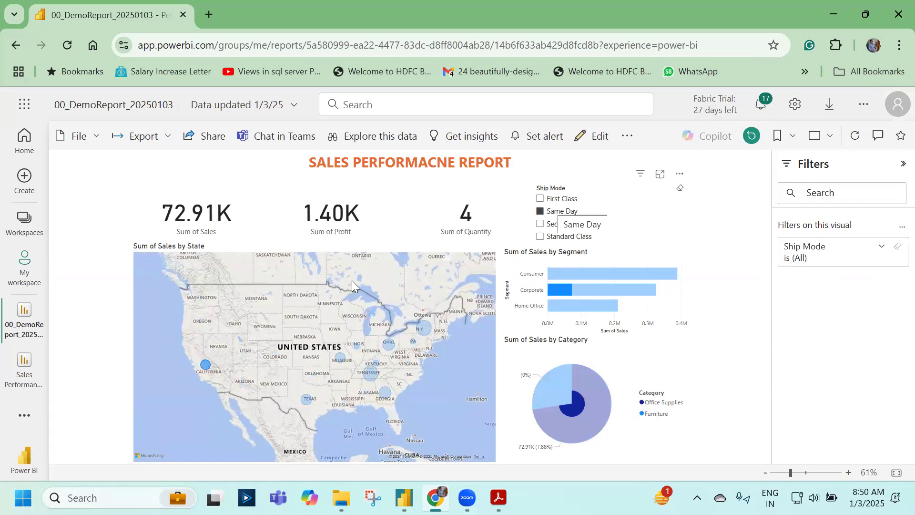
click(205, 367)
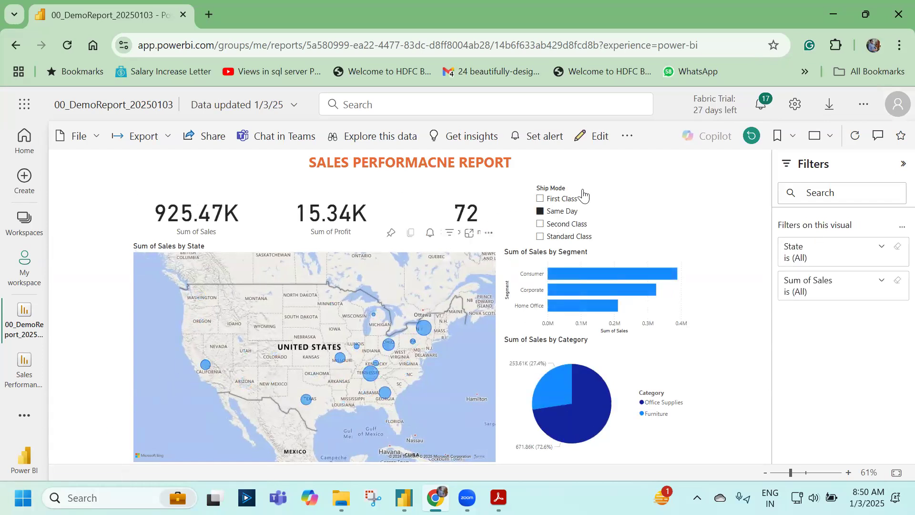
click(680, 188)
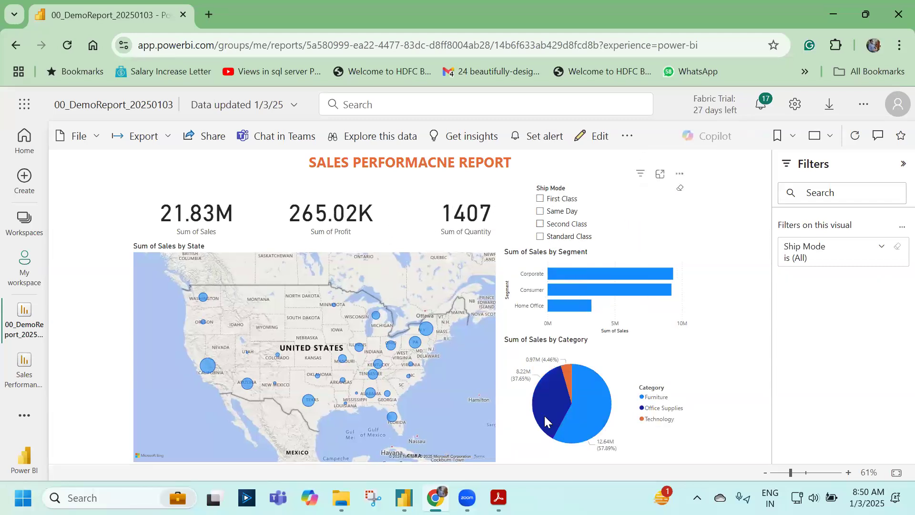
Step: Switch to Power BI Desktop and dismiss the finished publishing dialog
mouse_move(551, 380)
mouse_move(404, 498)
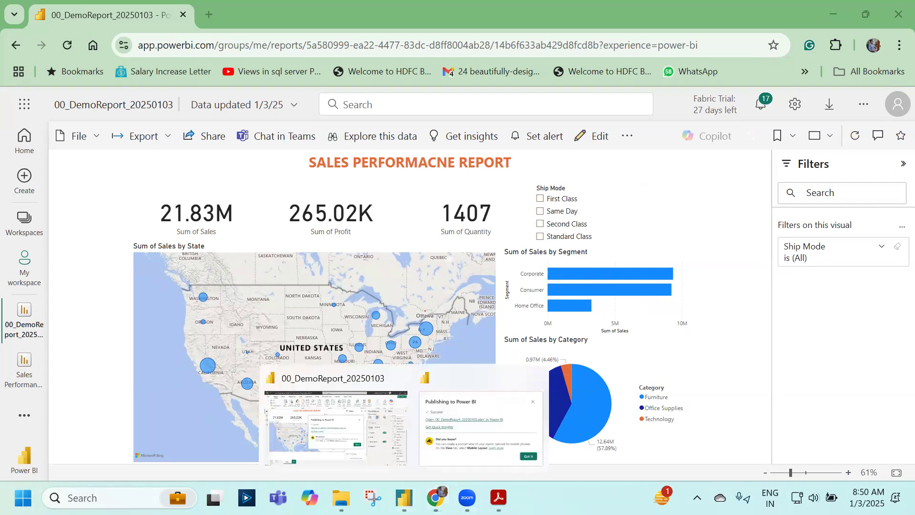
click(497, 432)
click(591, 342)
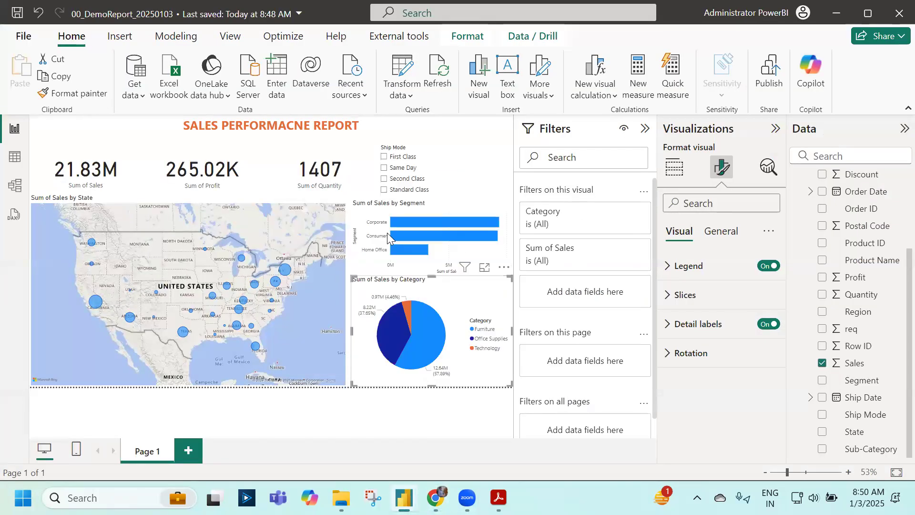
Step: Return to the published report in Chrome and view the sharing options of the Sum of Sales by State map
click(436, 497)
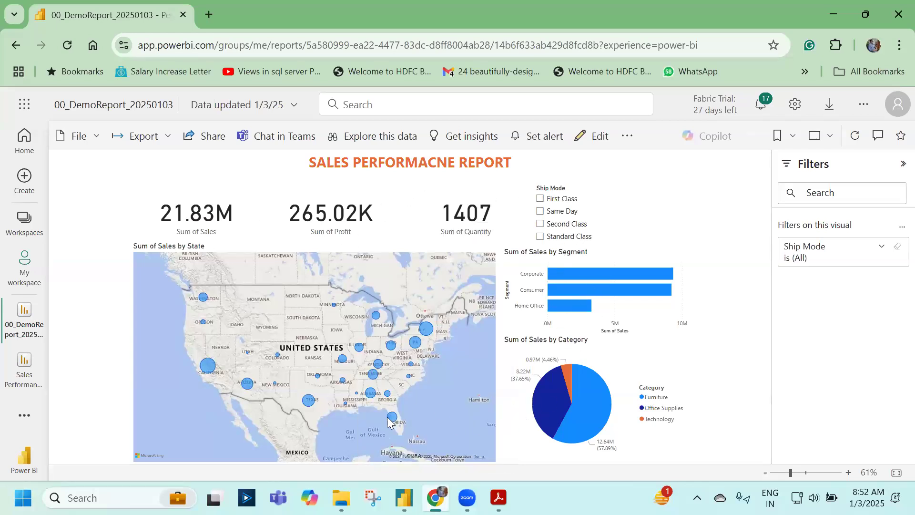
mouse_move(602, 383)
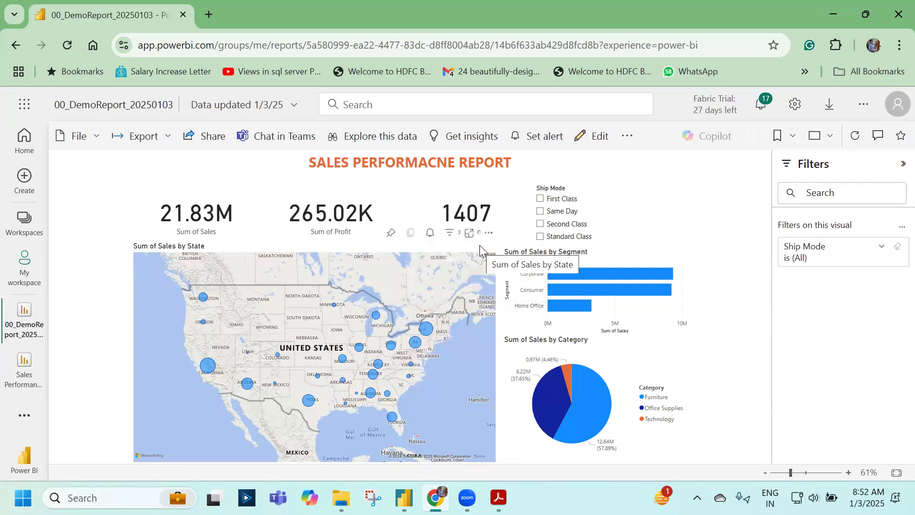
click(490, 234)
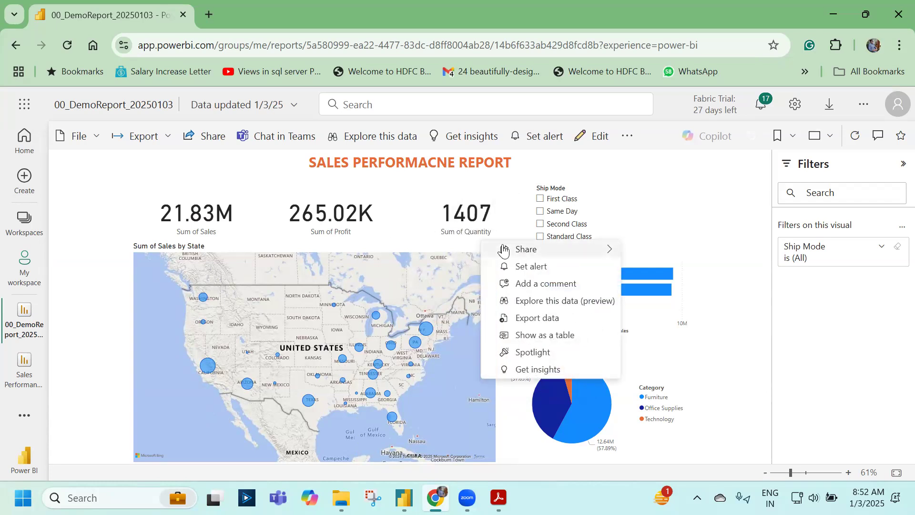
mouse_move(526, 249)
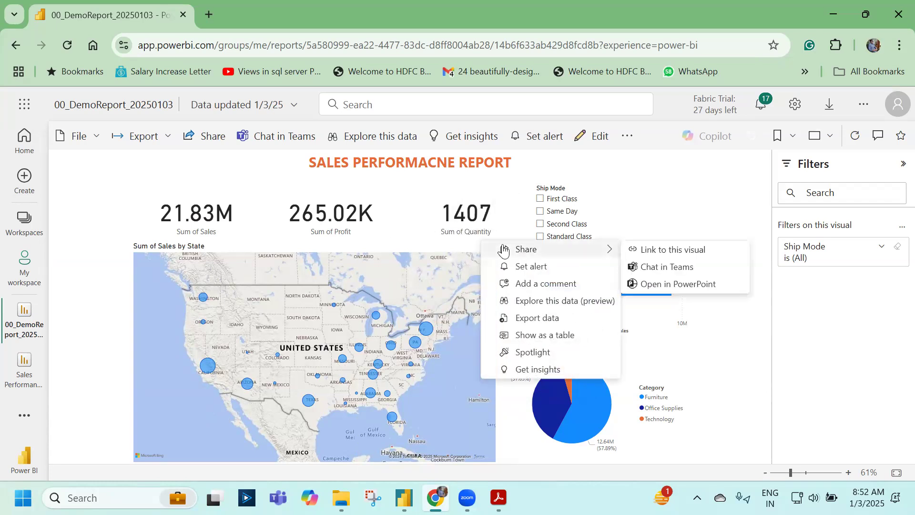
click(121, 335)
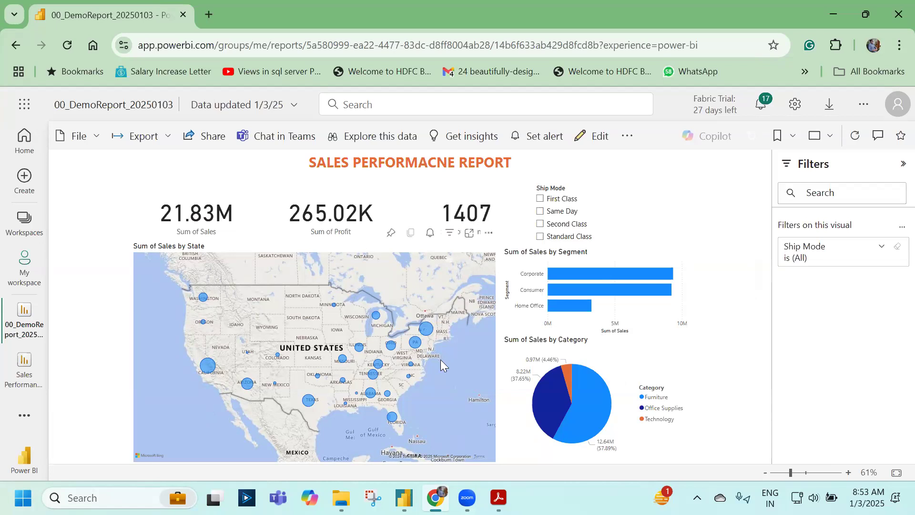
Step: Export the Sum of Sales by State map's summarized data as an .xlsx file with live connection
click(488, 234)
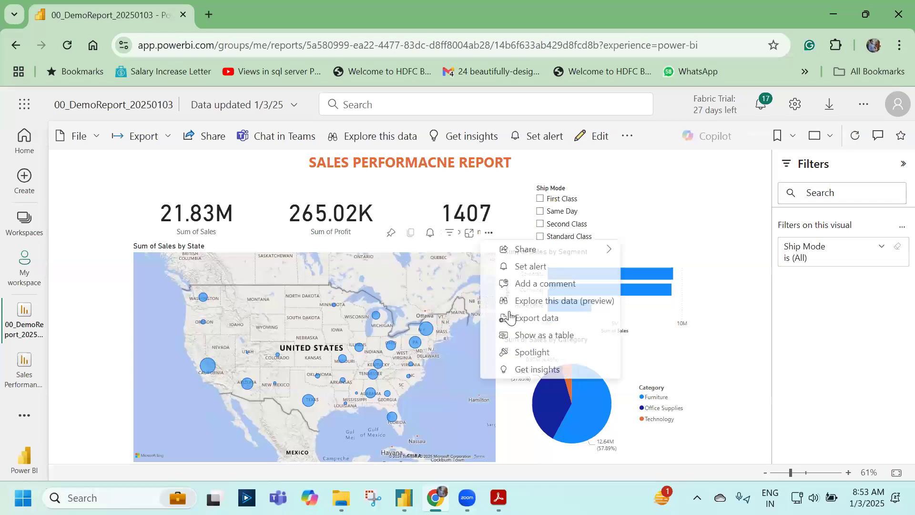
click(546, 319)
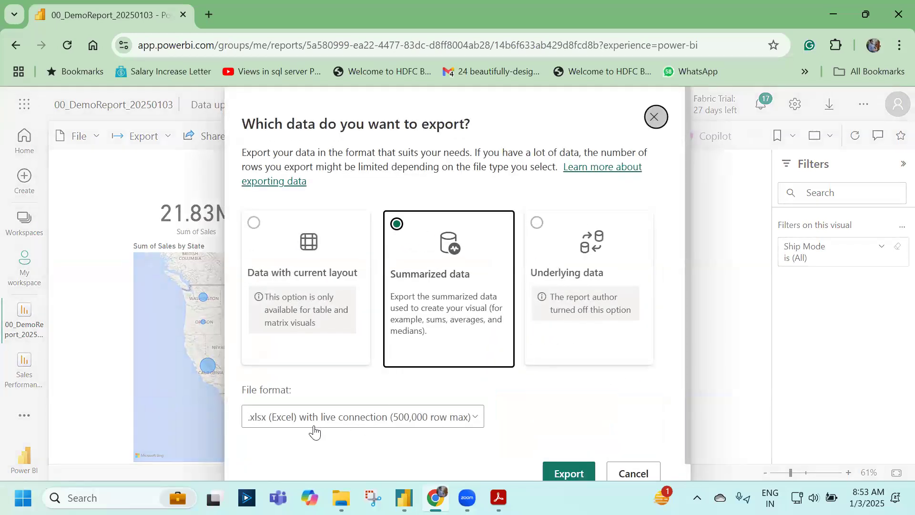
click(572, 473)
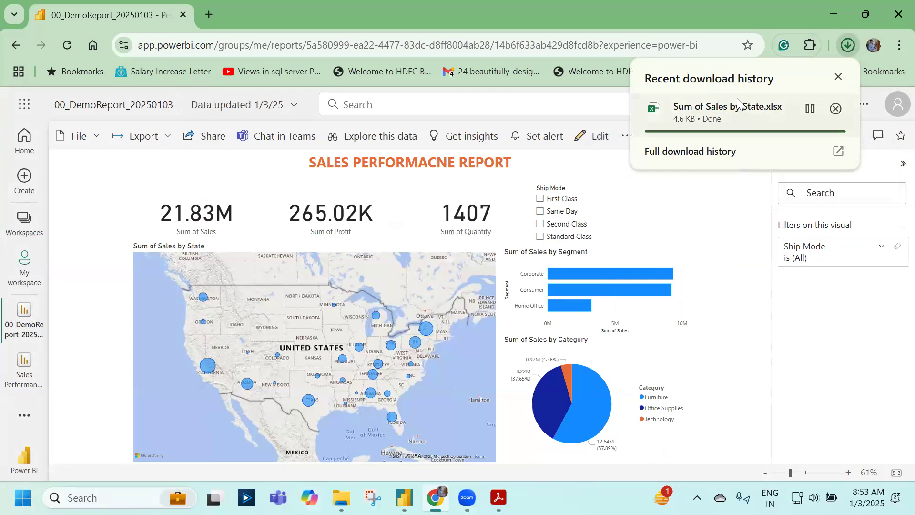
Step: Open the downloaded Sum of Sales by State.xlsx in Excel, enable editing and data connections, and sign in with the listed Microsoft account
click(707, 125)
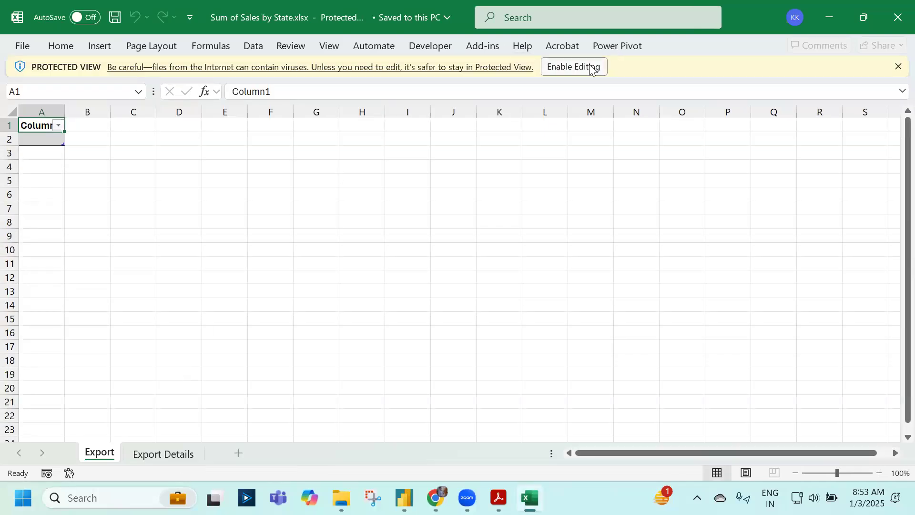
click(591, 69)
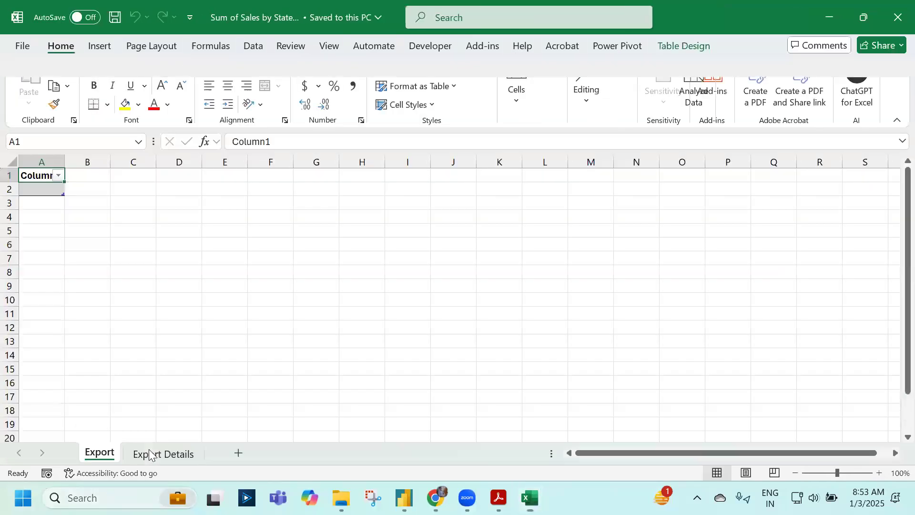
click(149, 452)
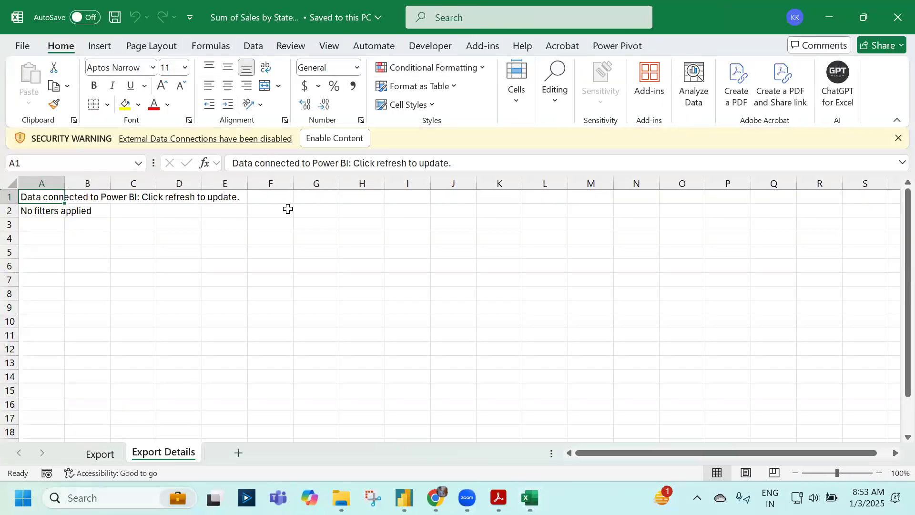
click(310, 137)
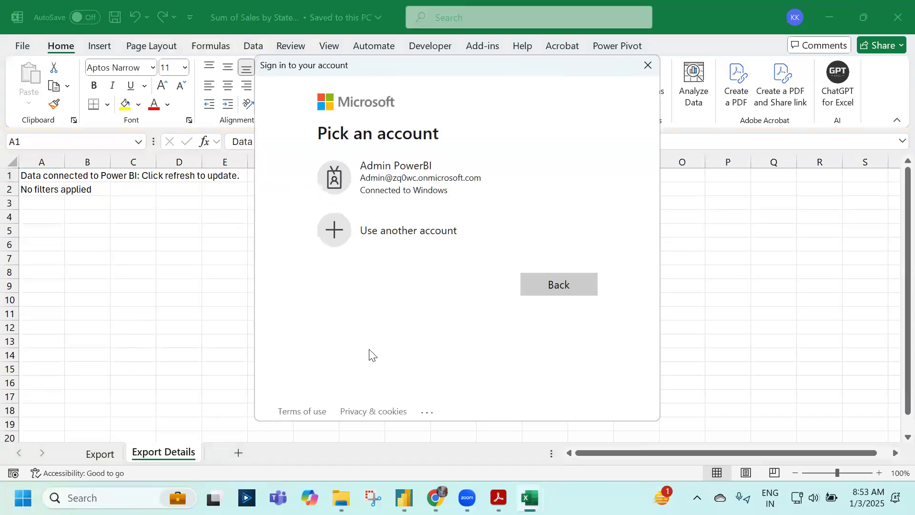
click(388, 193)
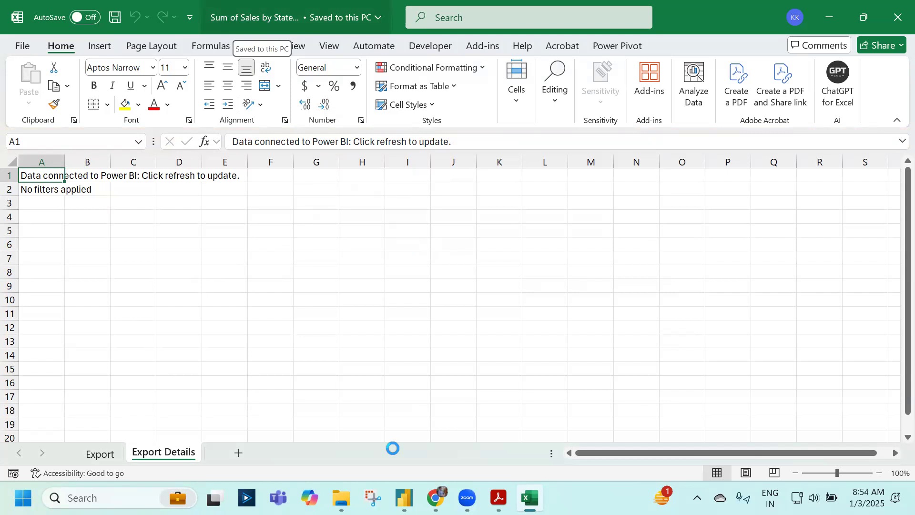
click(435, 496)
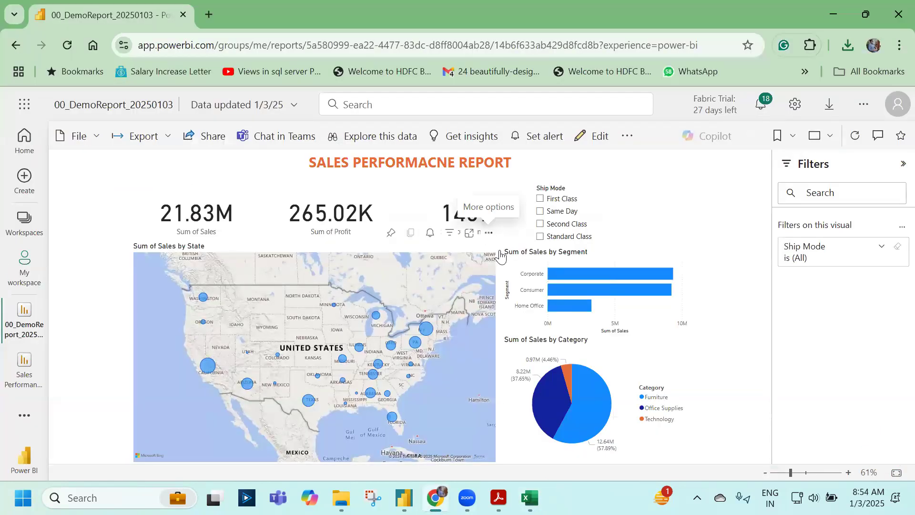
click(488, 232)
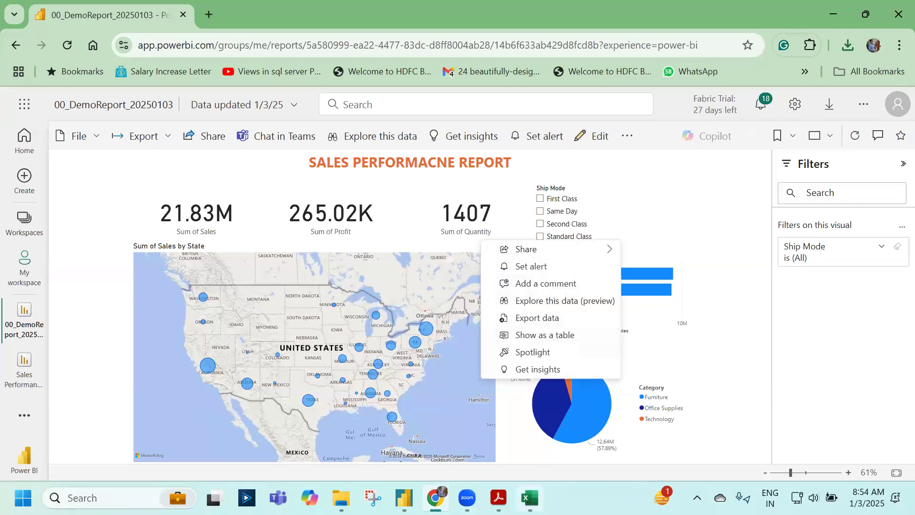
mouse_move(530, 498)
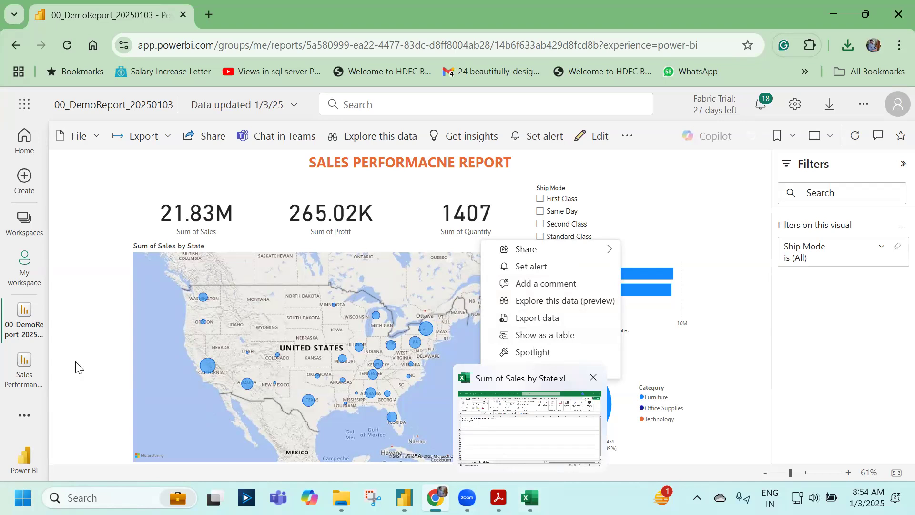
click(96, 330)
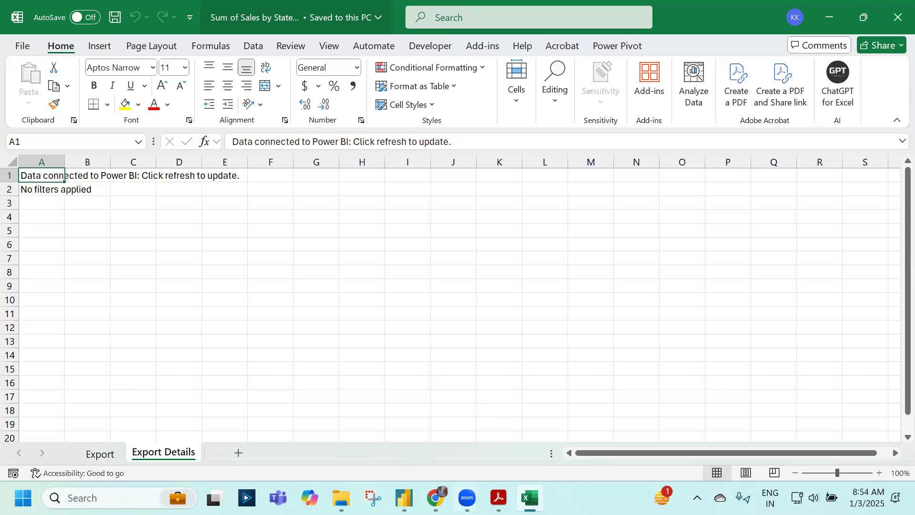
click(436, 497)
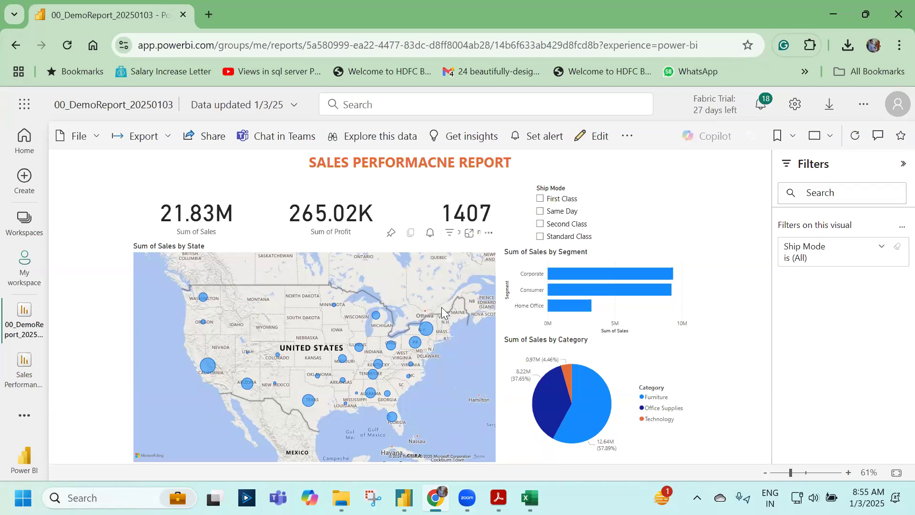
Step: Switch to the Sum of Sales by State workbook in Excel and review the exported sales per state on the Export sheet
mouse_move(530, 498)
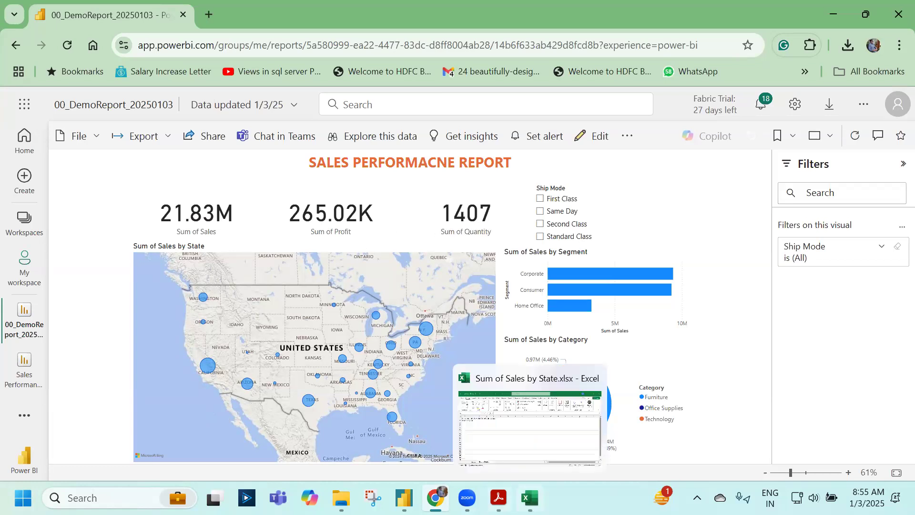
click(530, 419)
click(363, 300)
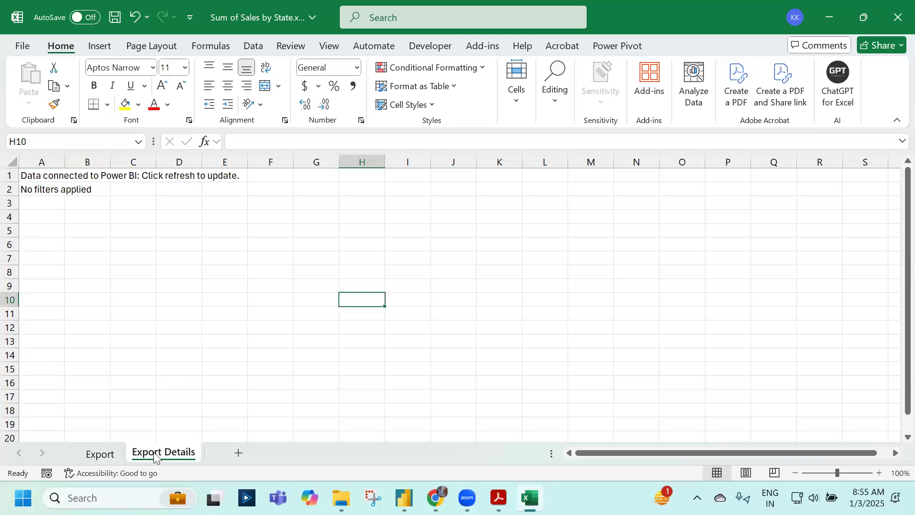
click(92, 456)
click(122, 301)
scroll(122, 301, down, 4)
scroll(122, 301, up, 4)
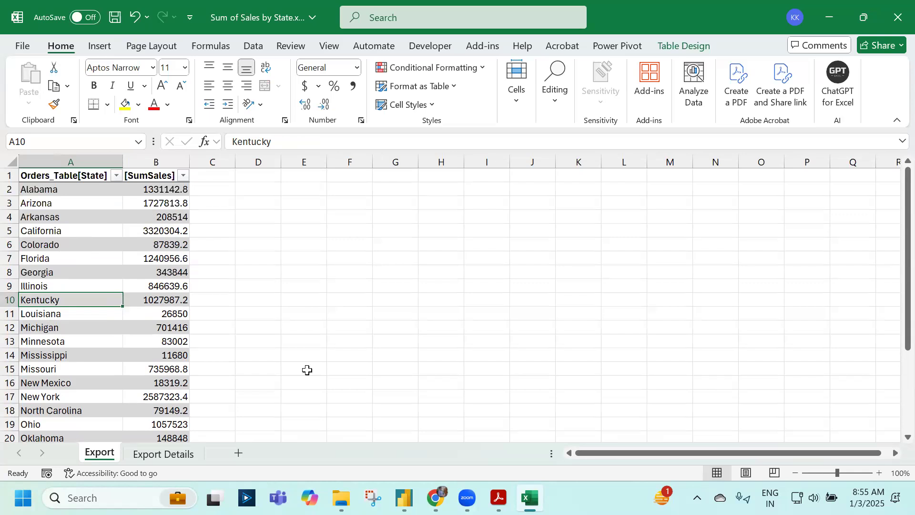
Step: Return to the published report in Chrome and bring up the 04_Data Sources folder in File Explorer over it
mouse_move(431, 499)
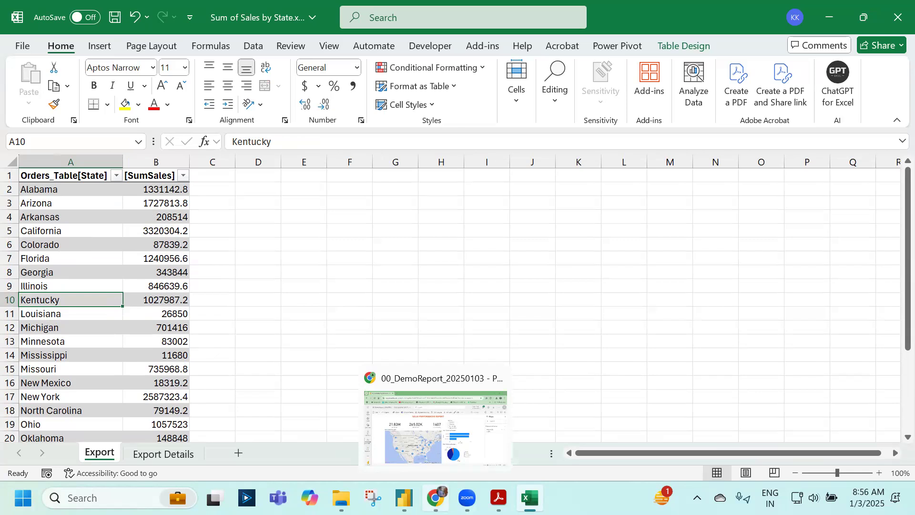
click(436, 426)
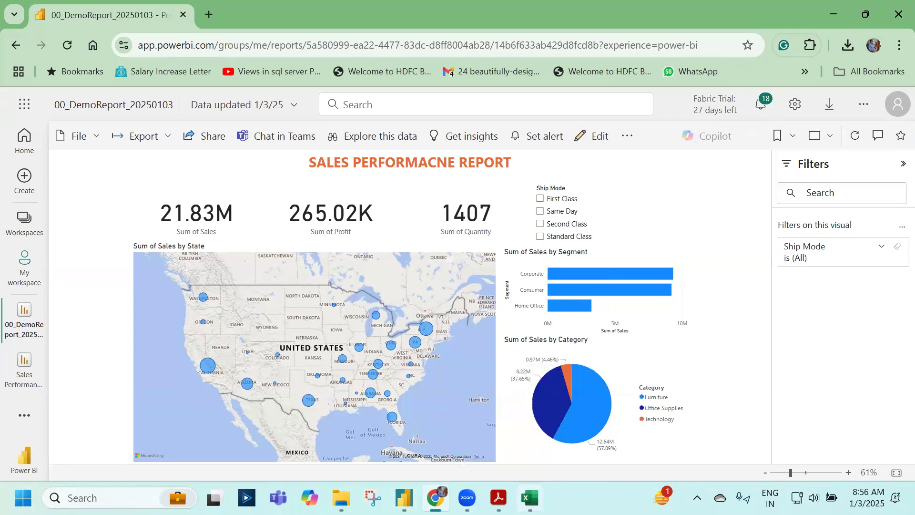
click(529, 498)
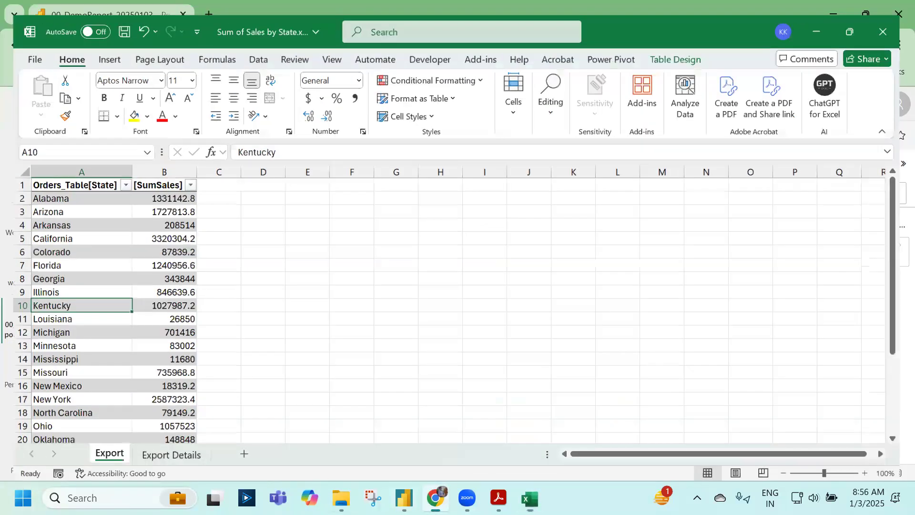
click(529, 498)
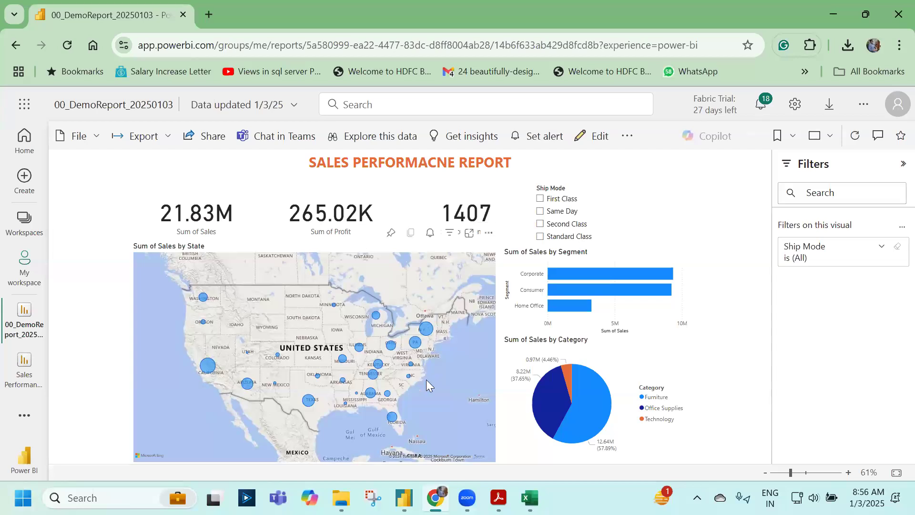
click(341, 498)
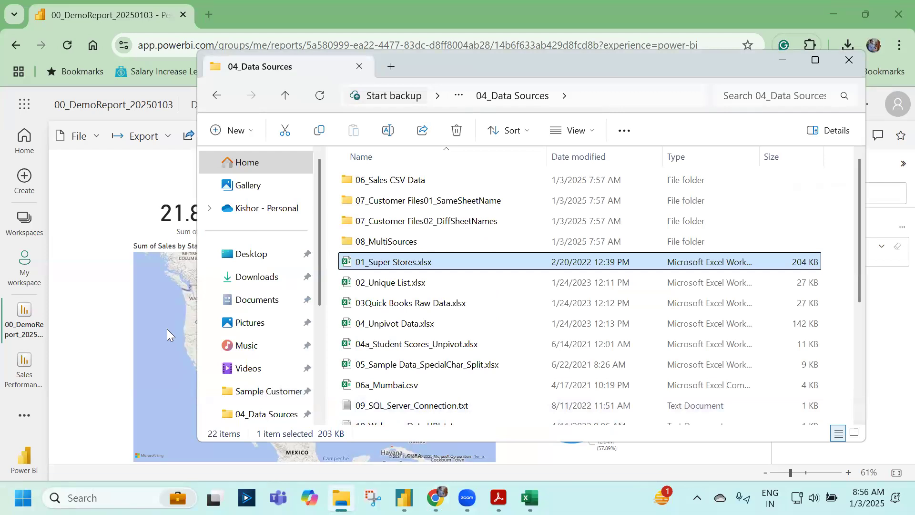
drag(439, 66, 449, 68)
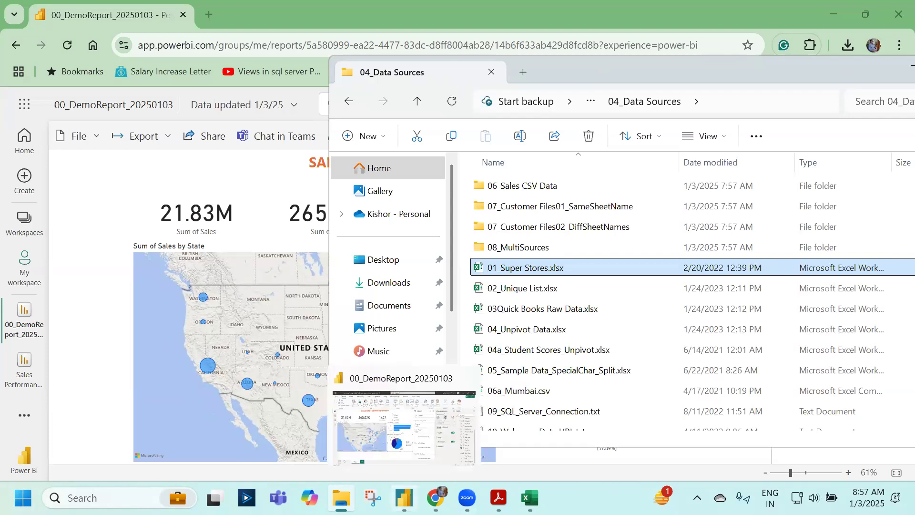
Step: Switch to the report in Power BI Desktop, look through the Orders_Table fields and collapse the table
click(403, 498)
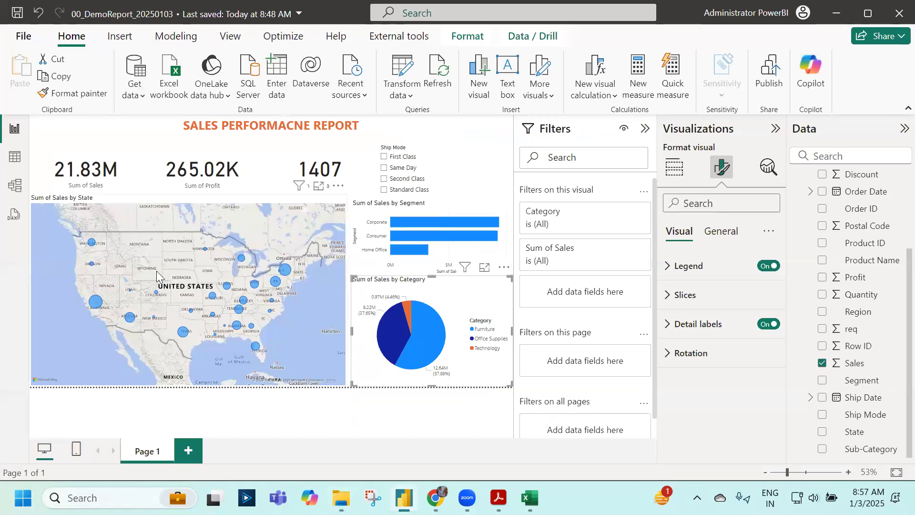
scroll(797, 293, up, 3)
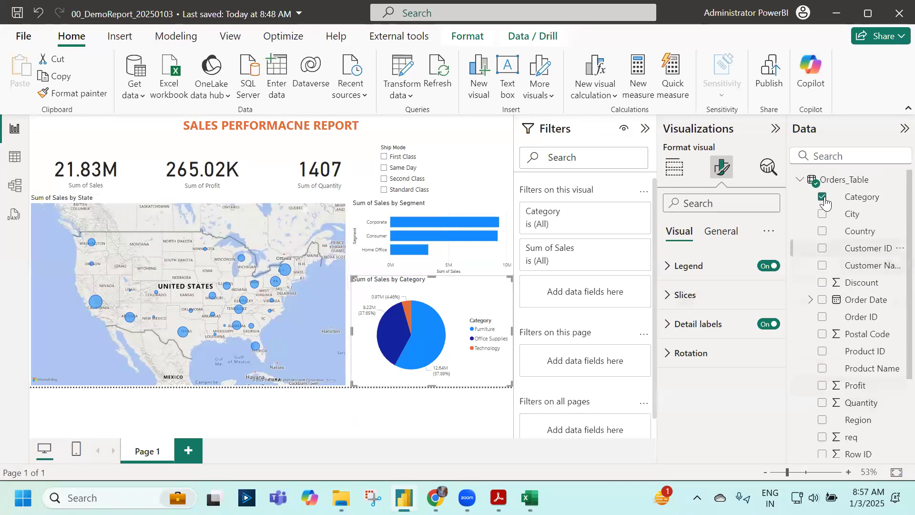
click(800, 181)
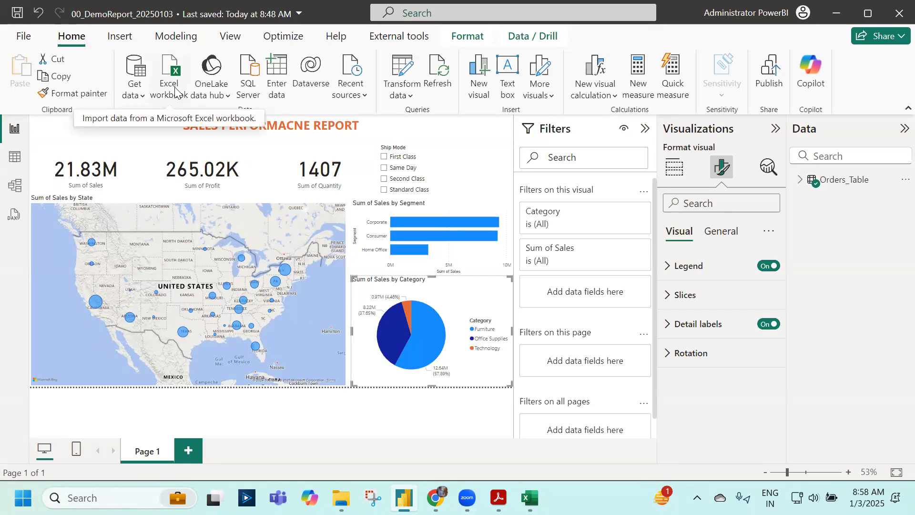
Step: Minimize the Sum of Sales by State workbook and open 01_Super Stores.xlsx from the 04_Data Sources folder
click(529, 498)
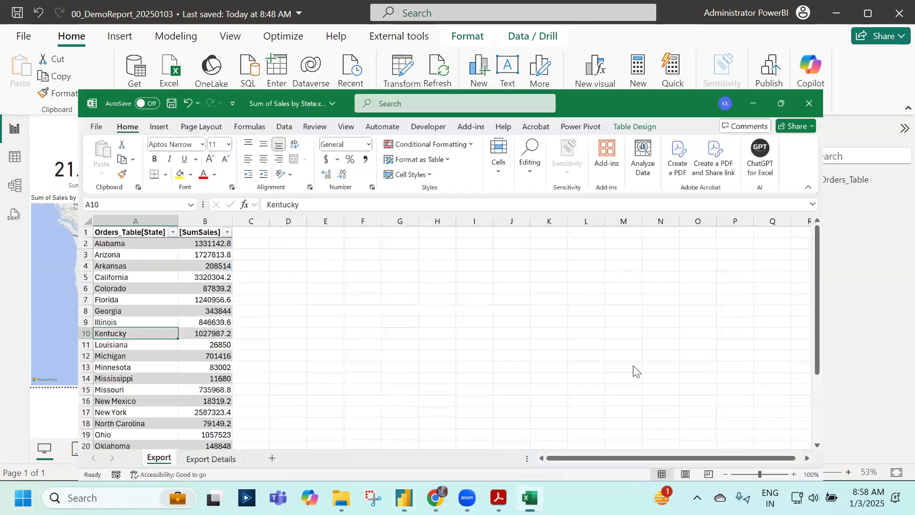
click(858, 51)
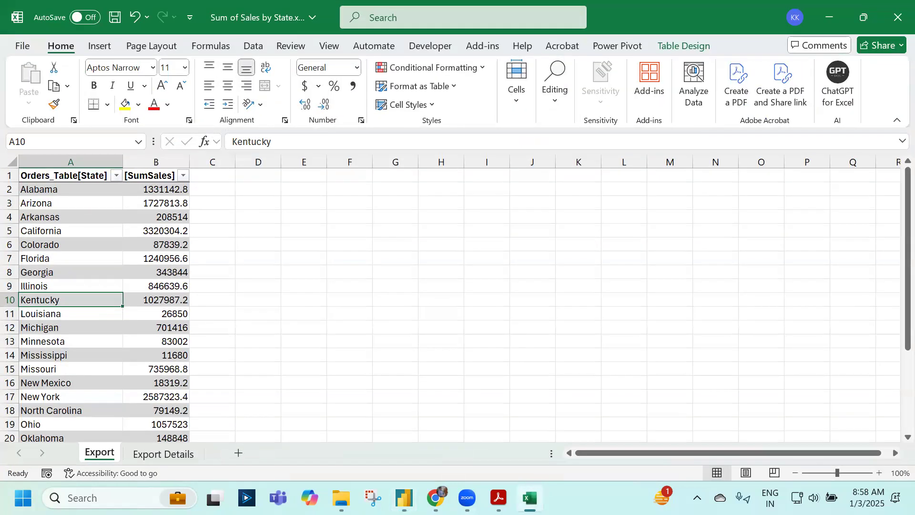
click(830, 17)
click(341, 498)
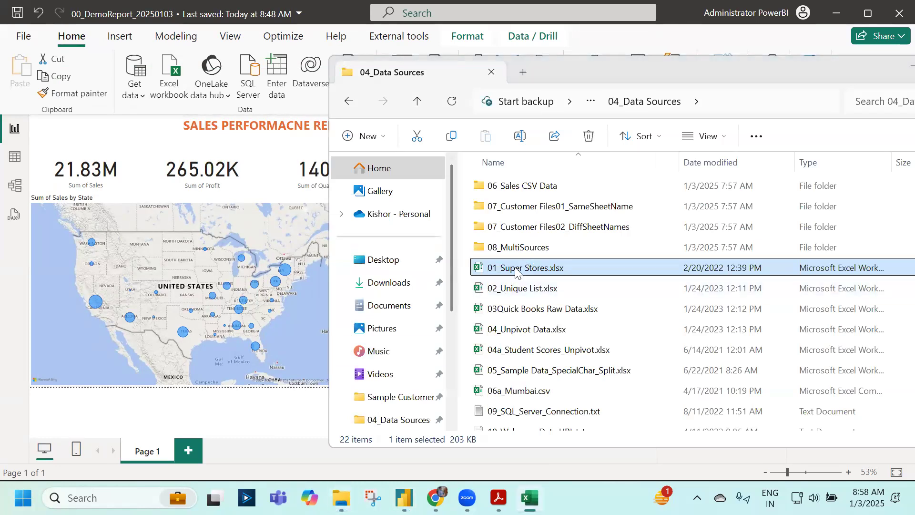
click(505, 273)
click(542, 456)
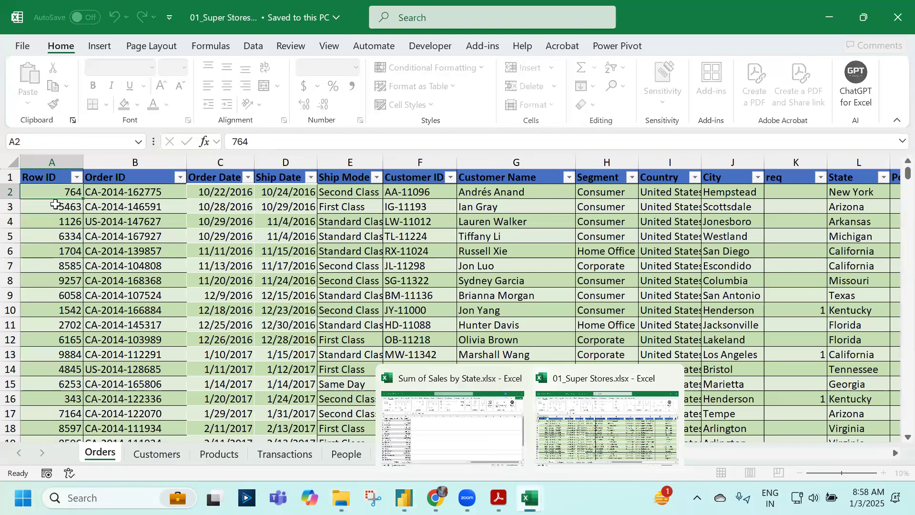
Step: Review the source order records and columns on the Orders sheet of the 01_Super Stores workbook
key(Up)
key(Up)
key(Left)
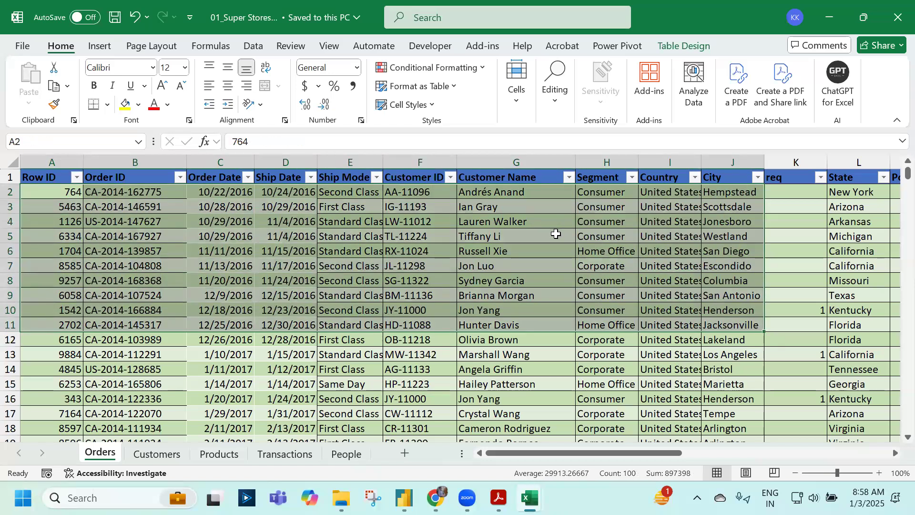
click(413, 266)
drag(220, 206, 633, 301)
drag(673, 454, 535, 269)
click(535, 269)
Step: Compare the published report in Chrome and the Power BI Desktop report with the Orders data in the 01_Super Stores workbook in Excel
mouse_move(435, 498)
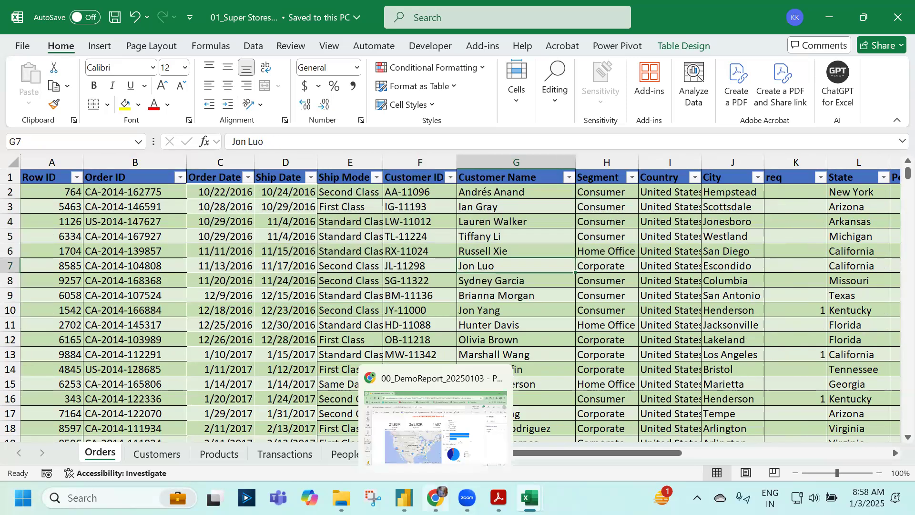
click(435, 427)
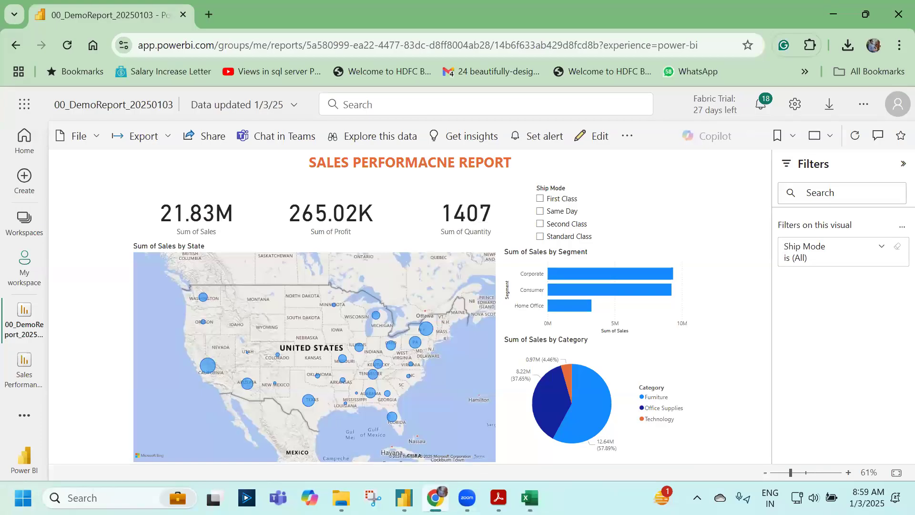
mouse_move(404, 498)
click(405, 420)
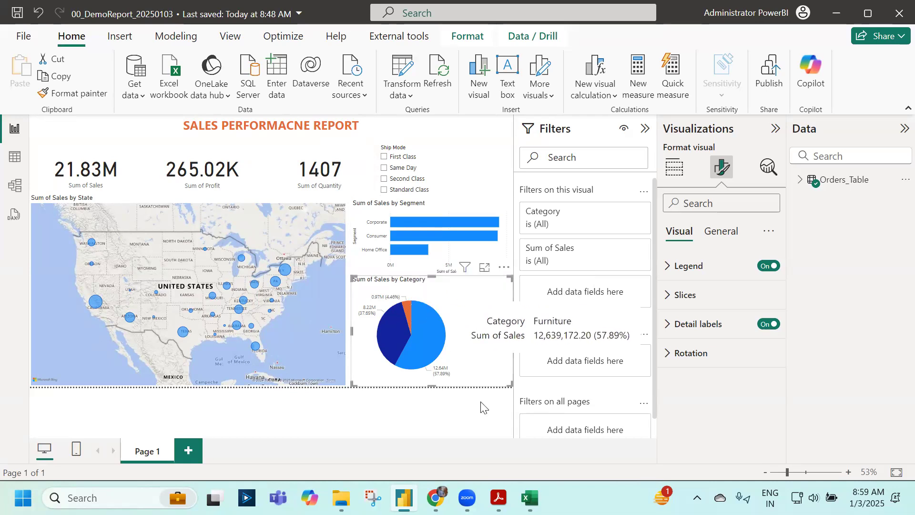
mouse_move(530, 498)
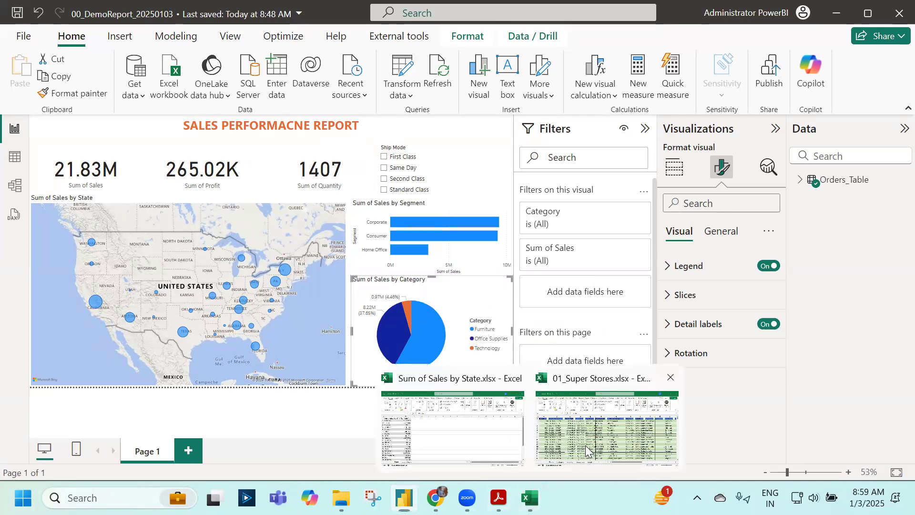
click(587, 451)
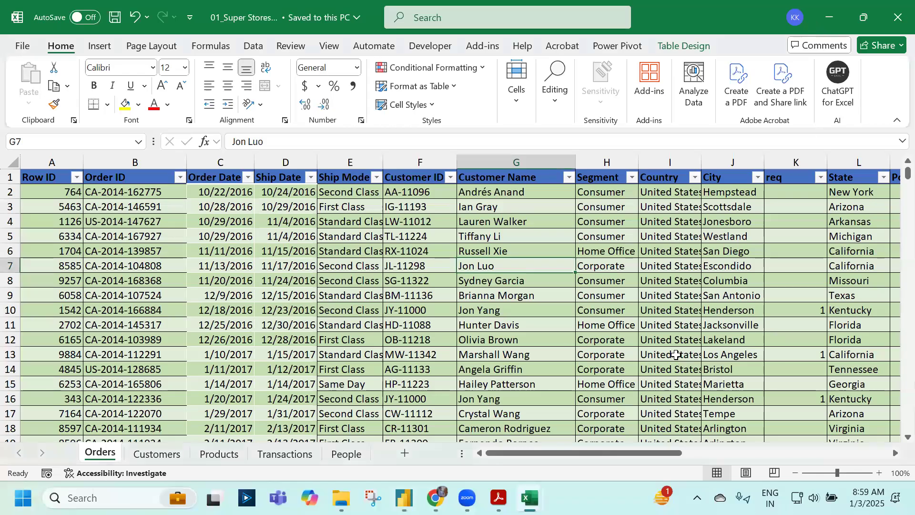
Step: Return to Power BI Desktop and save the 00_DemoReport_20250103 report
click(407, 438)
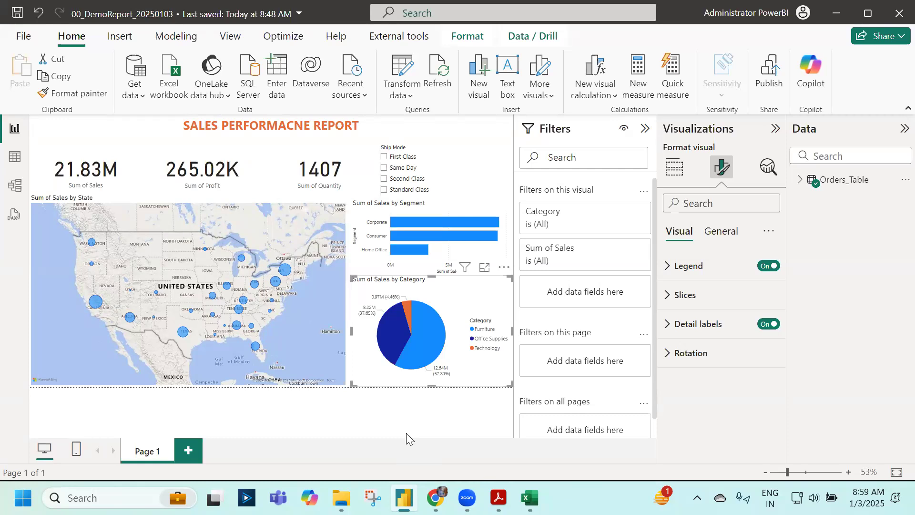
click(894, 15)
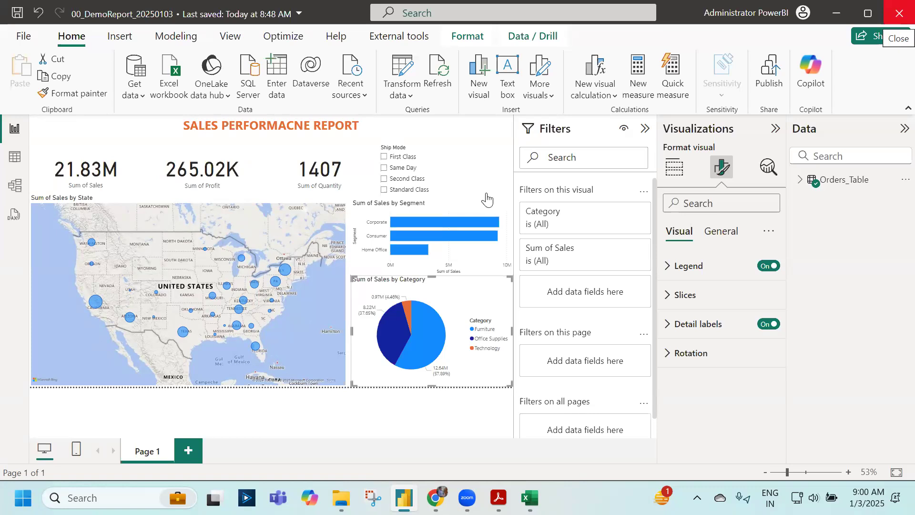
click(18, 13)
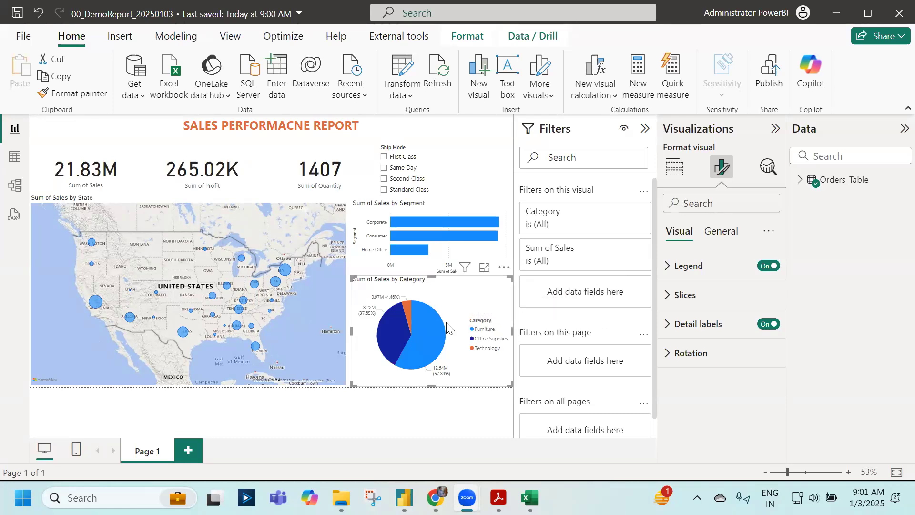
Step: Switch to the Power BI Training Contents PDF in Acrobat and review its modules through Publishing and Sharing Power BI Reports
click(498, 497)
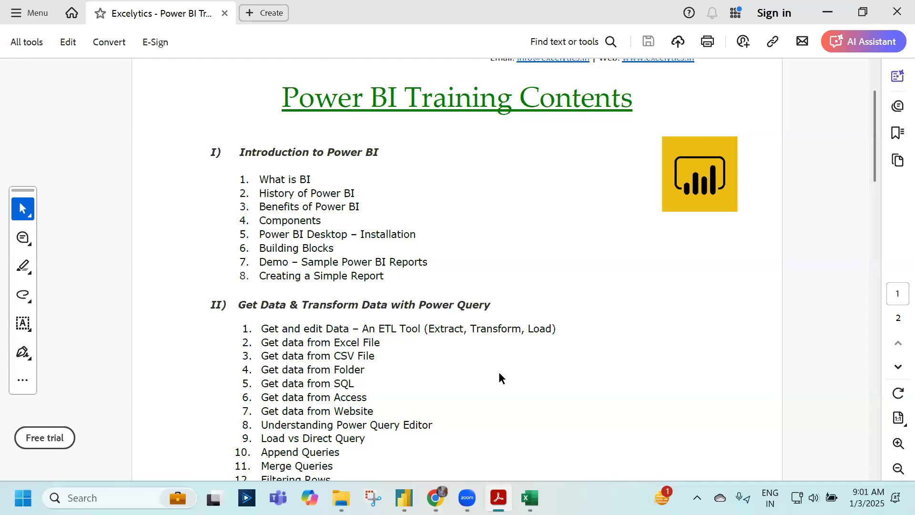
scroll(498, 372, down, 10)
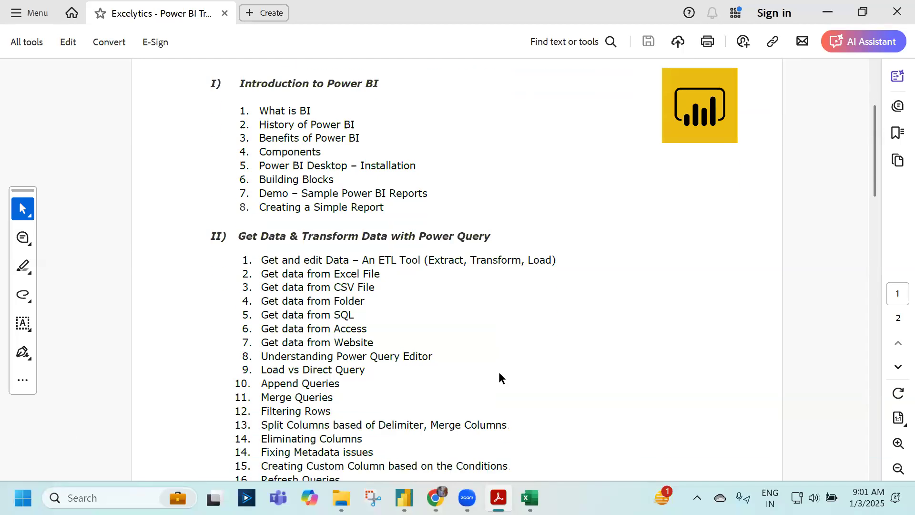
scroll(499, 371, down, 12)
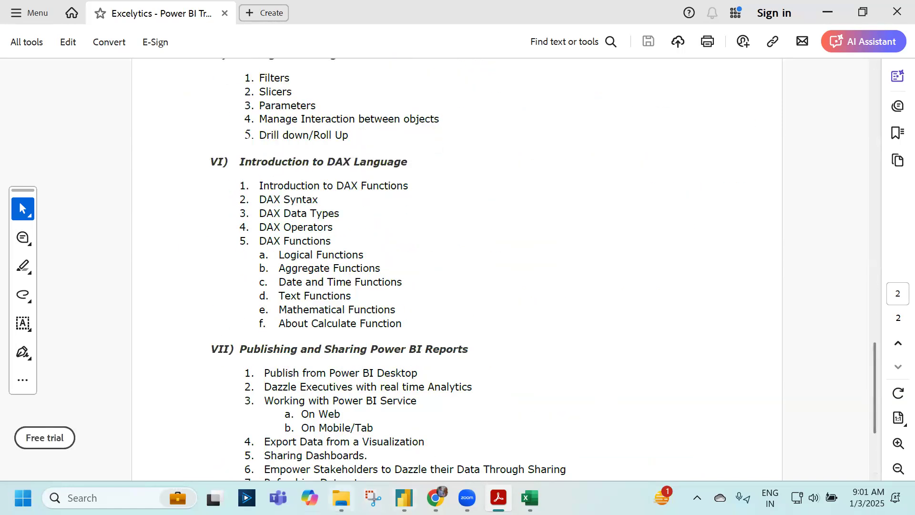
Step: Open the Power BI Material Package_v1.2 folder in File Explorer and review its course folders and files
click(386, 385)
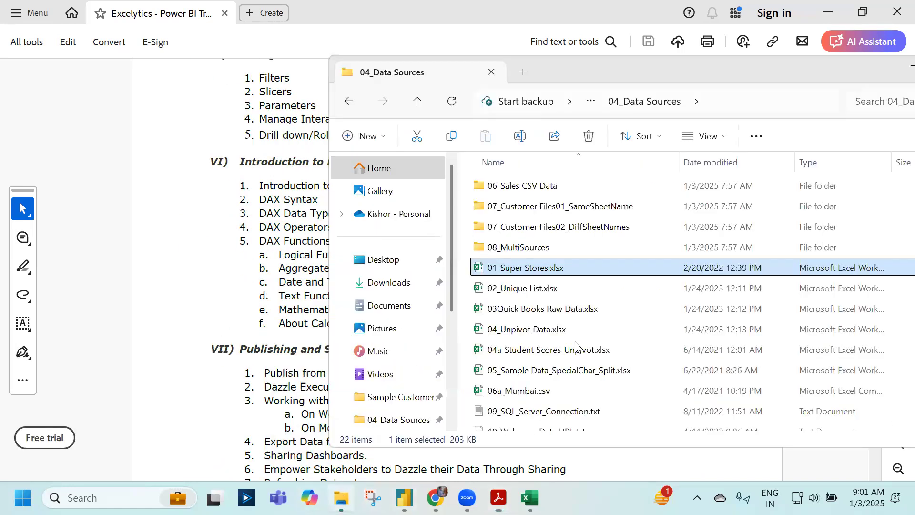
click(591, 101)
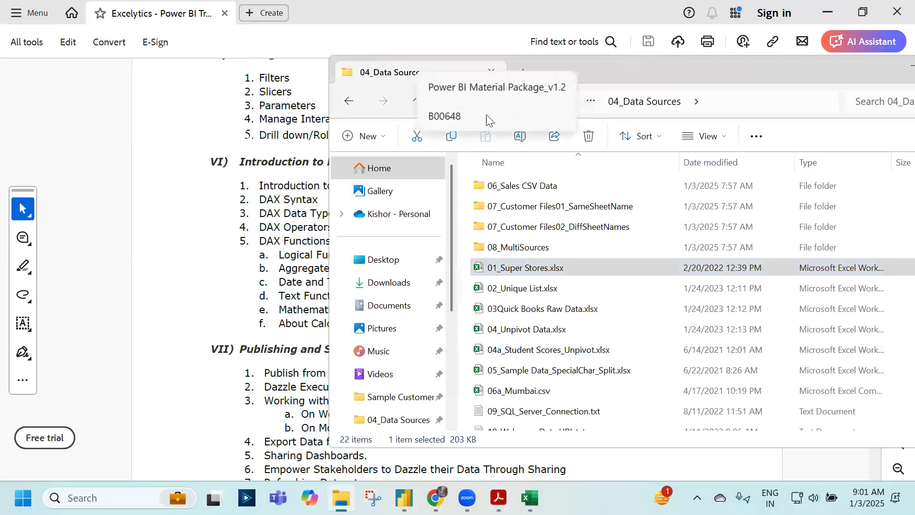
click(567, 86)
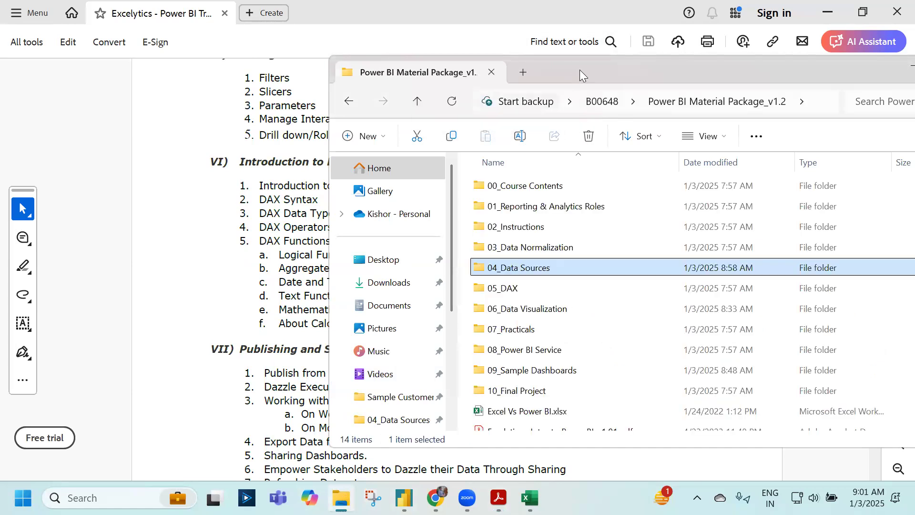
drag(580, 69, 411, 56)
scroll(392, 276, down, 1)
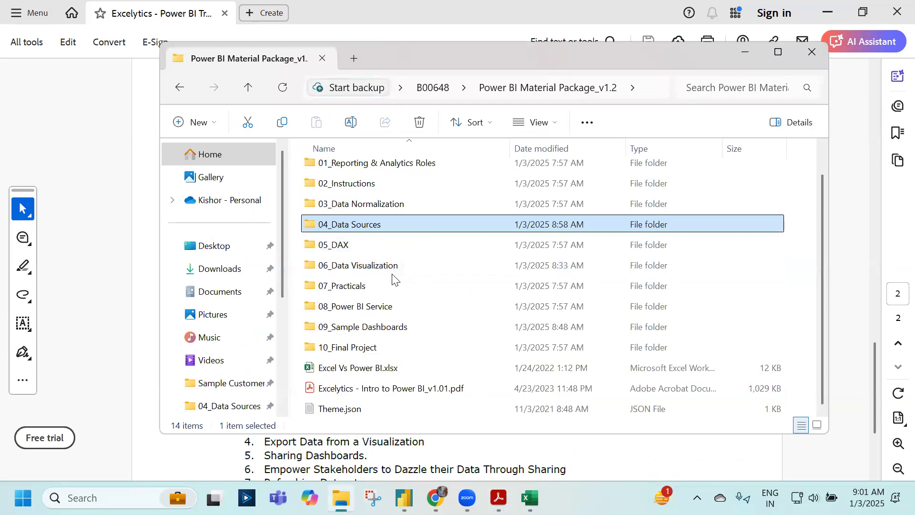
scroll(392, 277, up, 1)
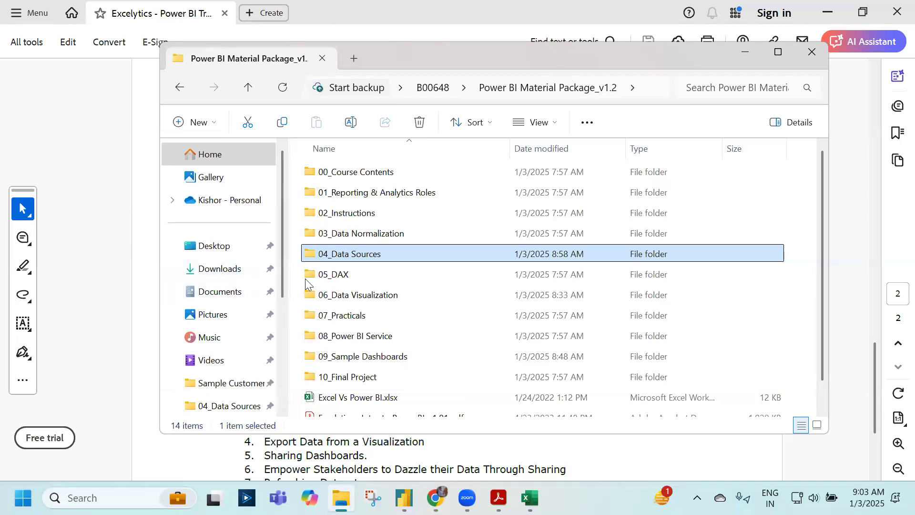
Step: Close the material package folder window and go back to the Introduction to Power BI section of the training contents PDF
click(805, 54)
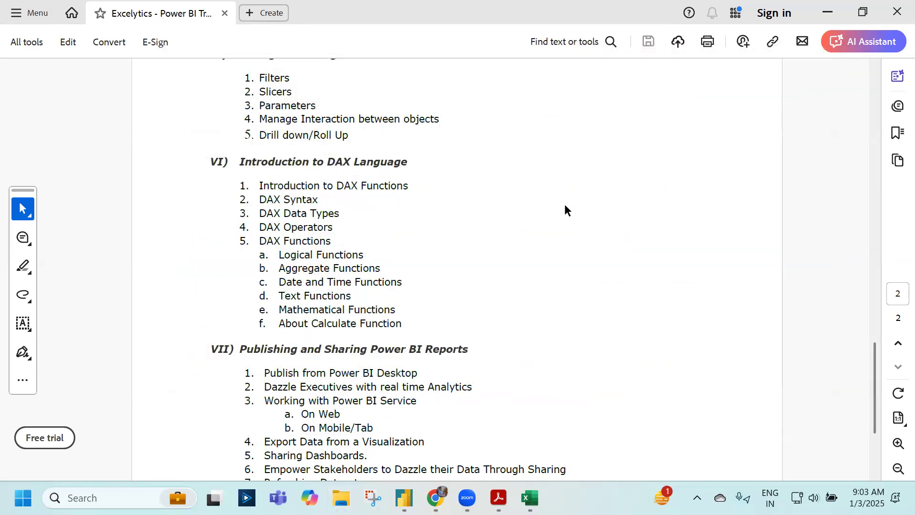
scroll(564, 204, up, 15)
scroll(292, 219, up, 10)
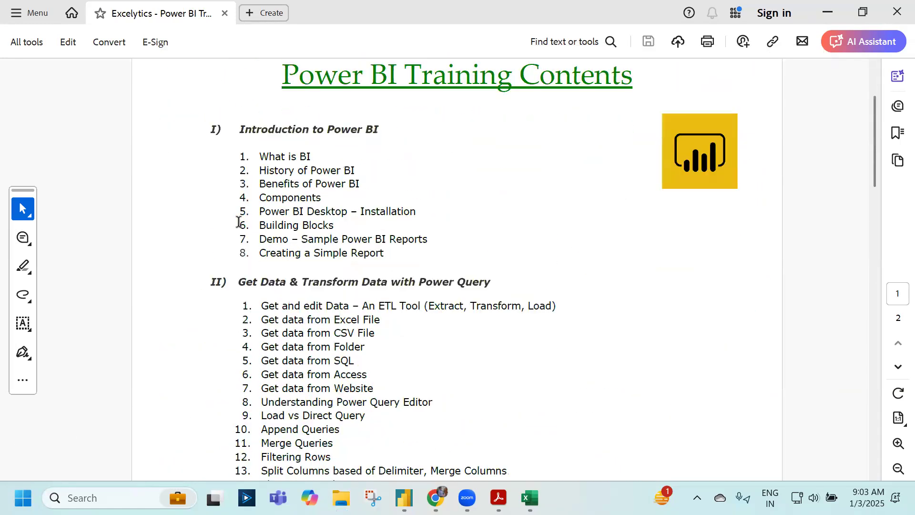